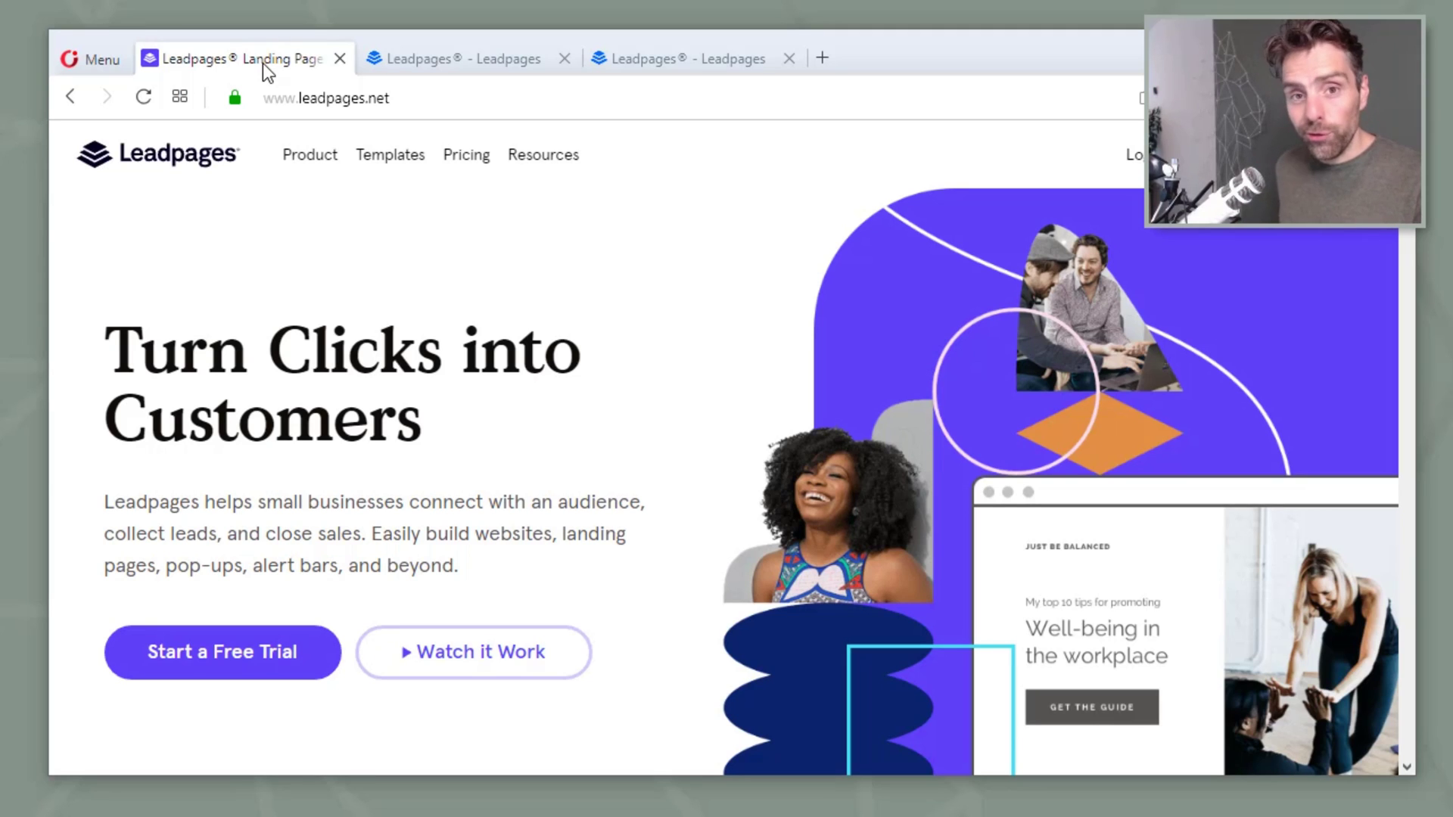
View the published Online Training - Kick-ass Expert Website page from the landing pages list and look through its content.
left_click(401, 59)
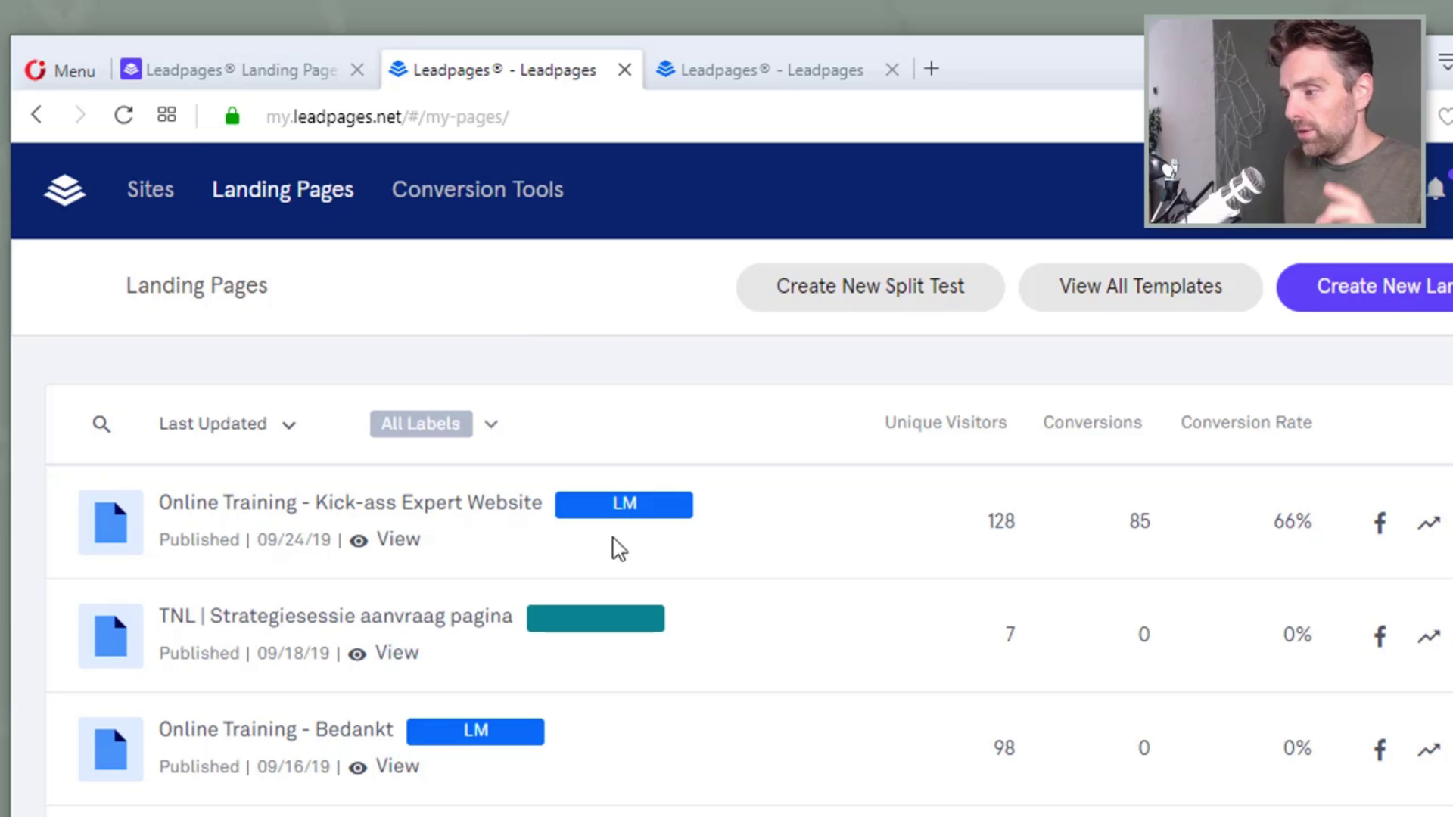
left_click(401, 542)
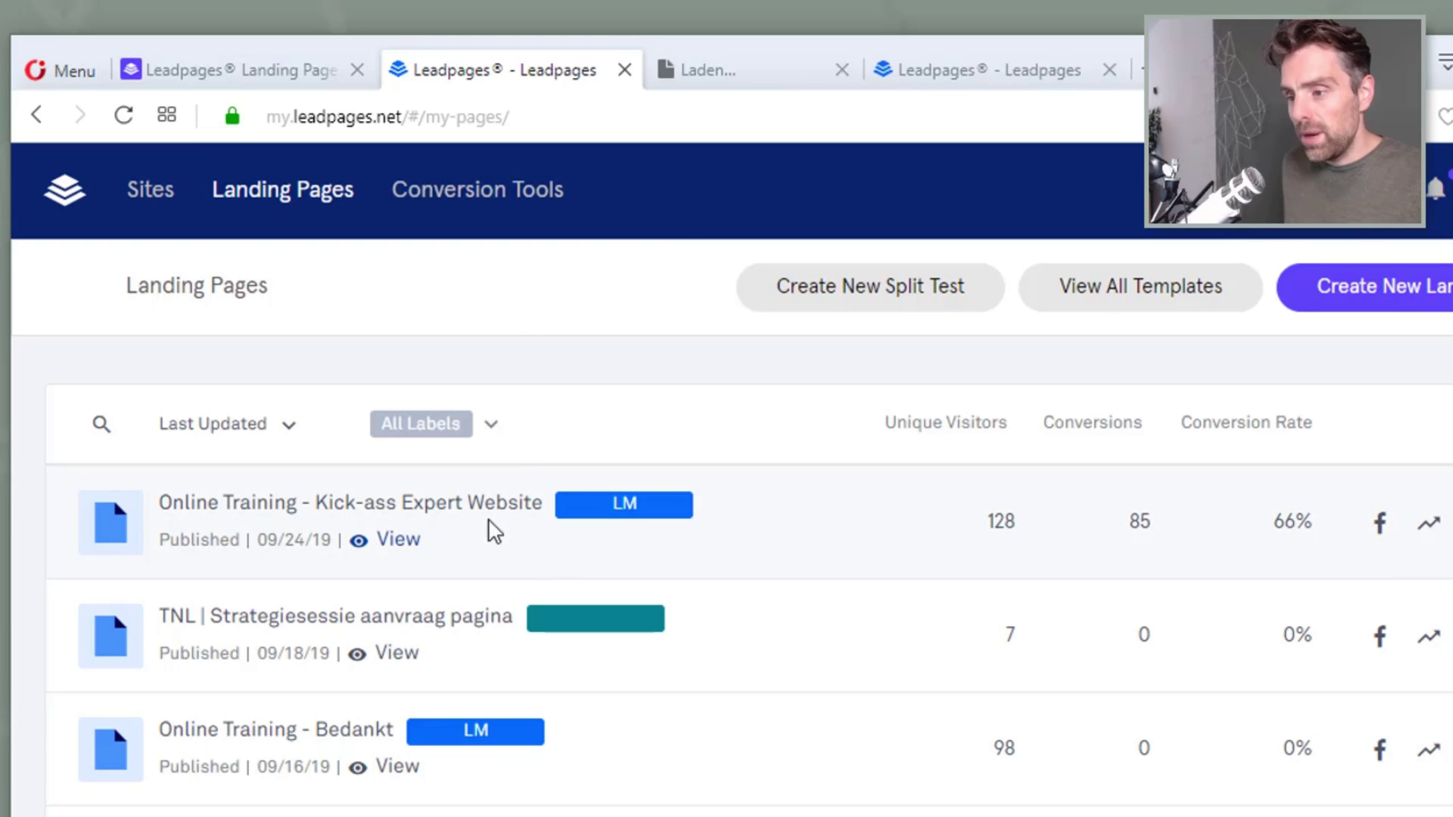
left_click(744, 95)
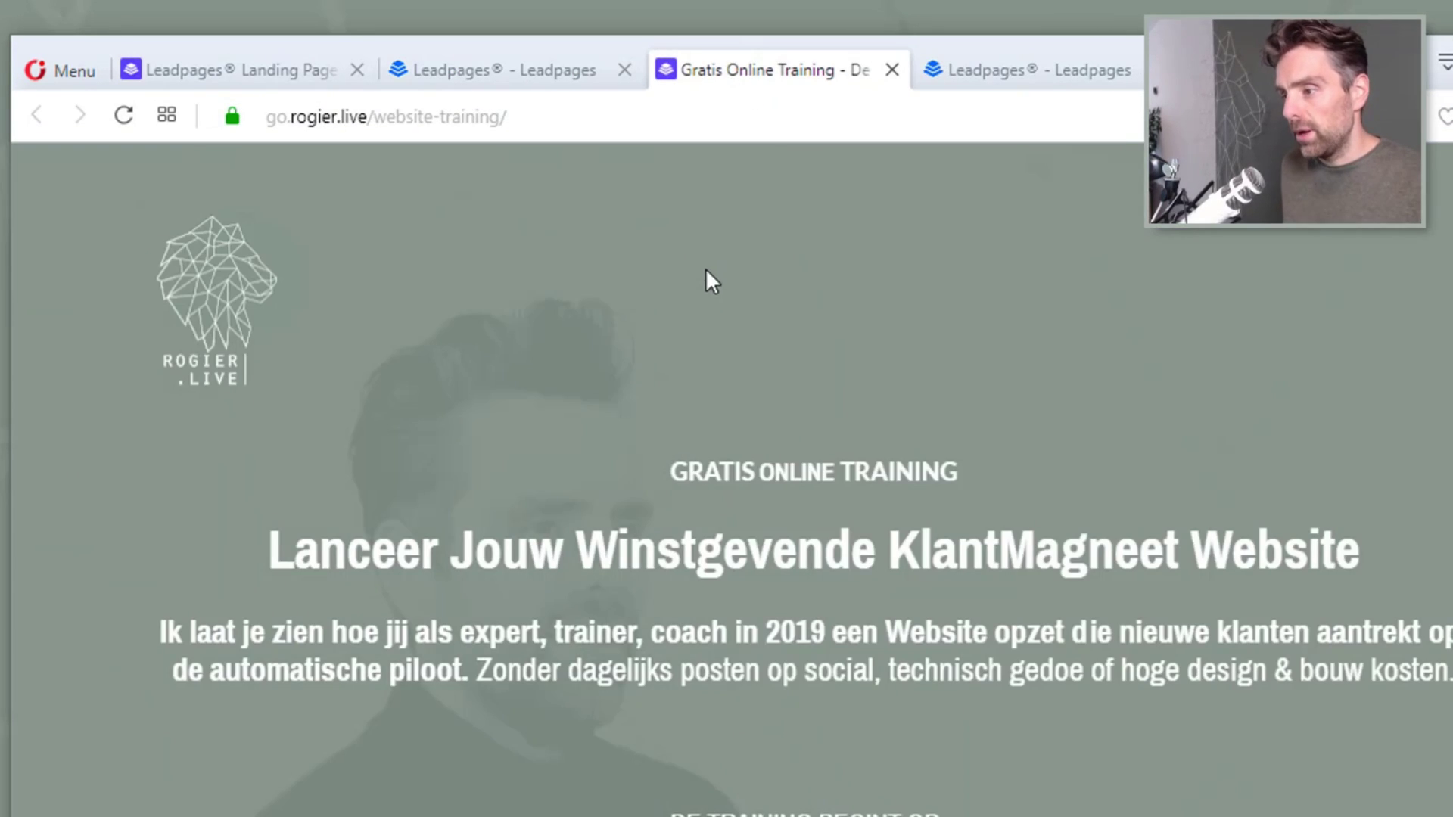
scroll(747, 371, "down", 2)
scroll(746, 361, "down", 5)
scroll(746, 362, "down", 7)
scroll(772, 645, "up", 14)
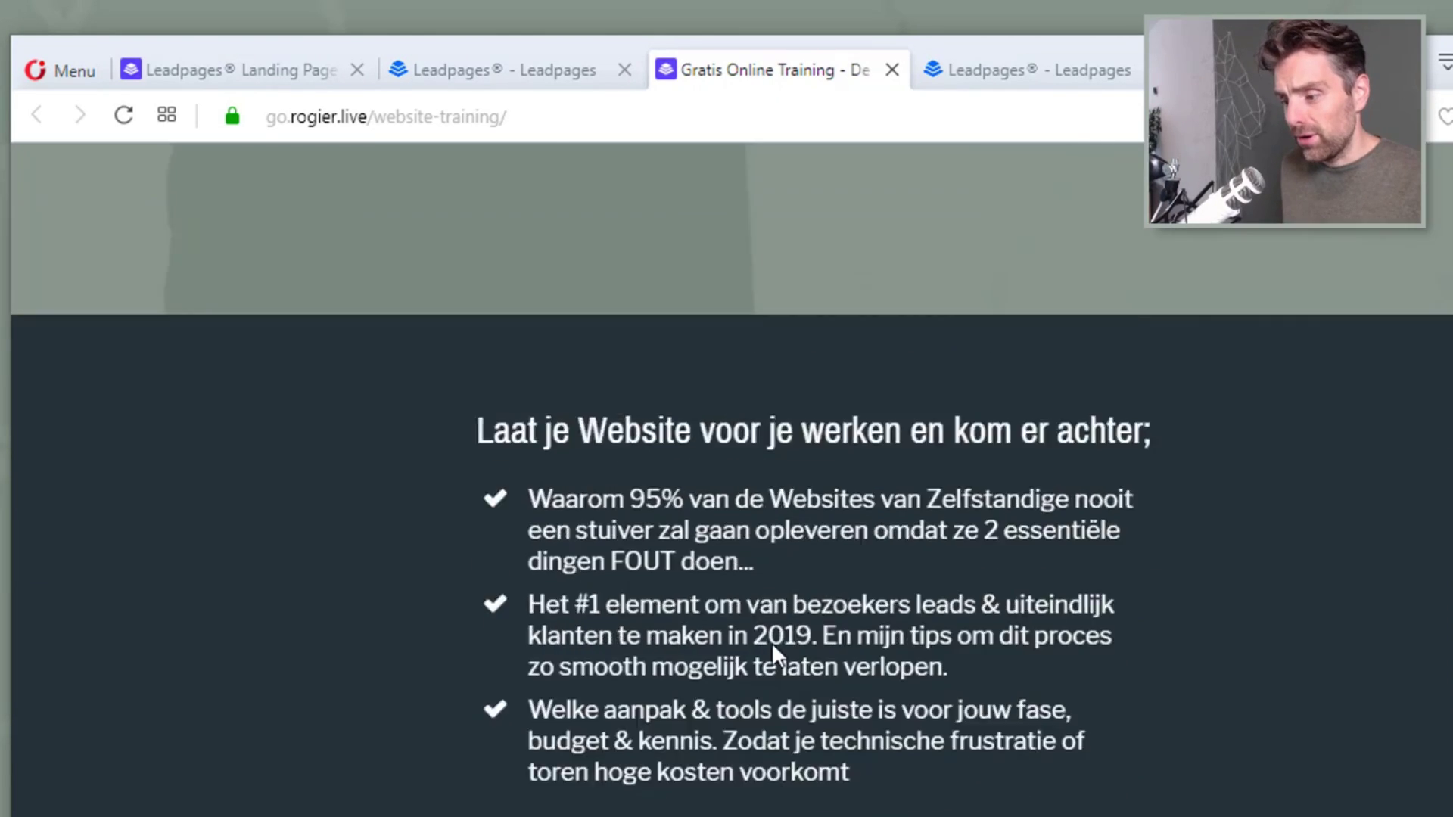
Open the Online Training - Kick-ass Expert Website landing page for editing and inspect the size and colour options of its GRATIS ONLINE TRAINING text.
left_click(491, 82)
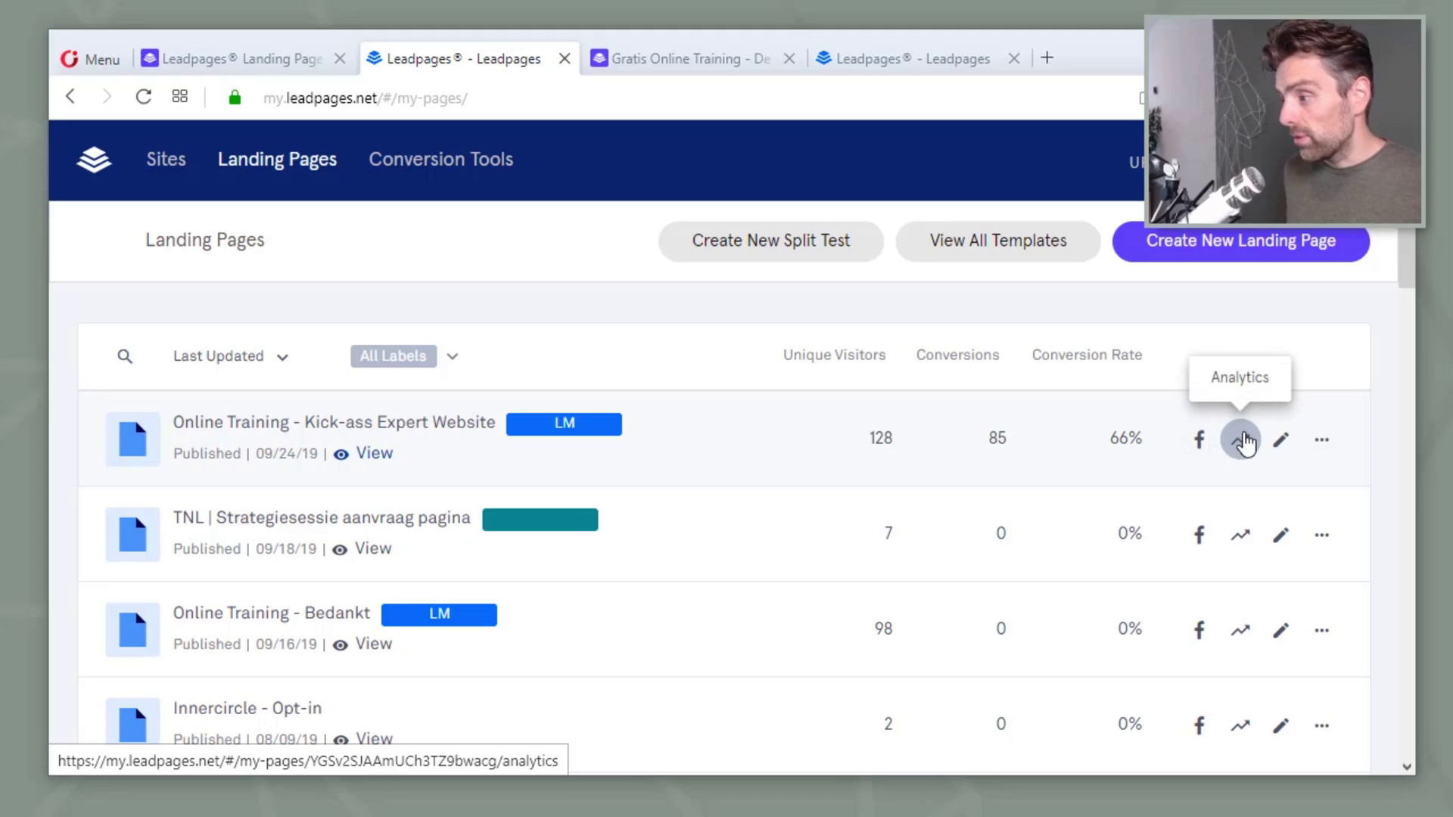
left_click(1280, 446)
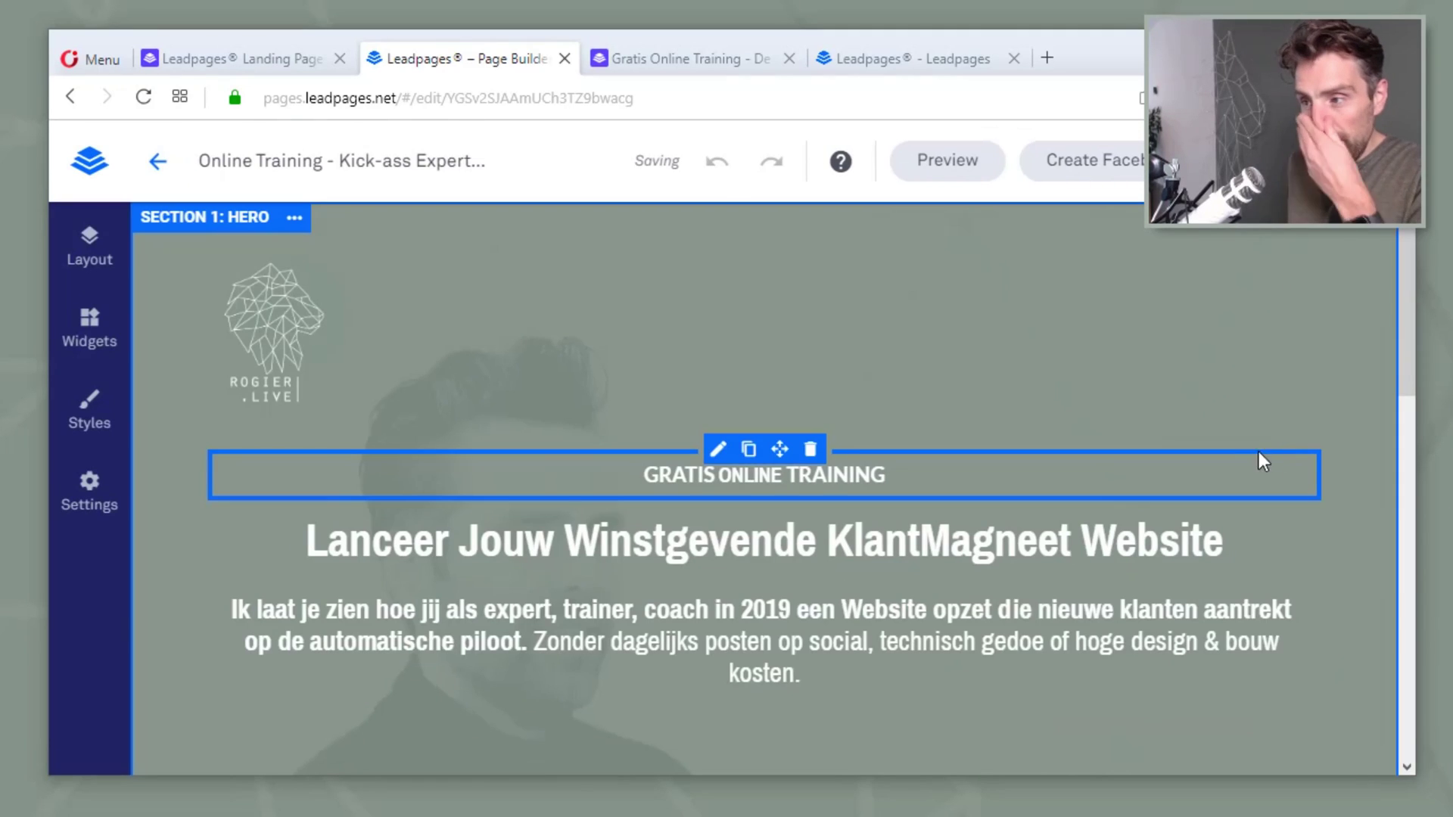
triple_click(804, 477)
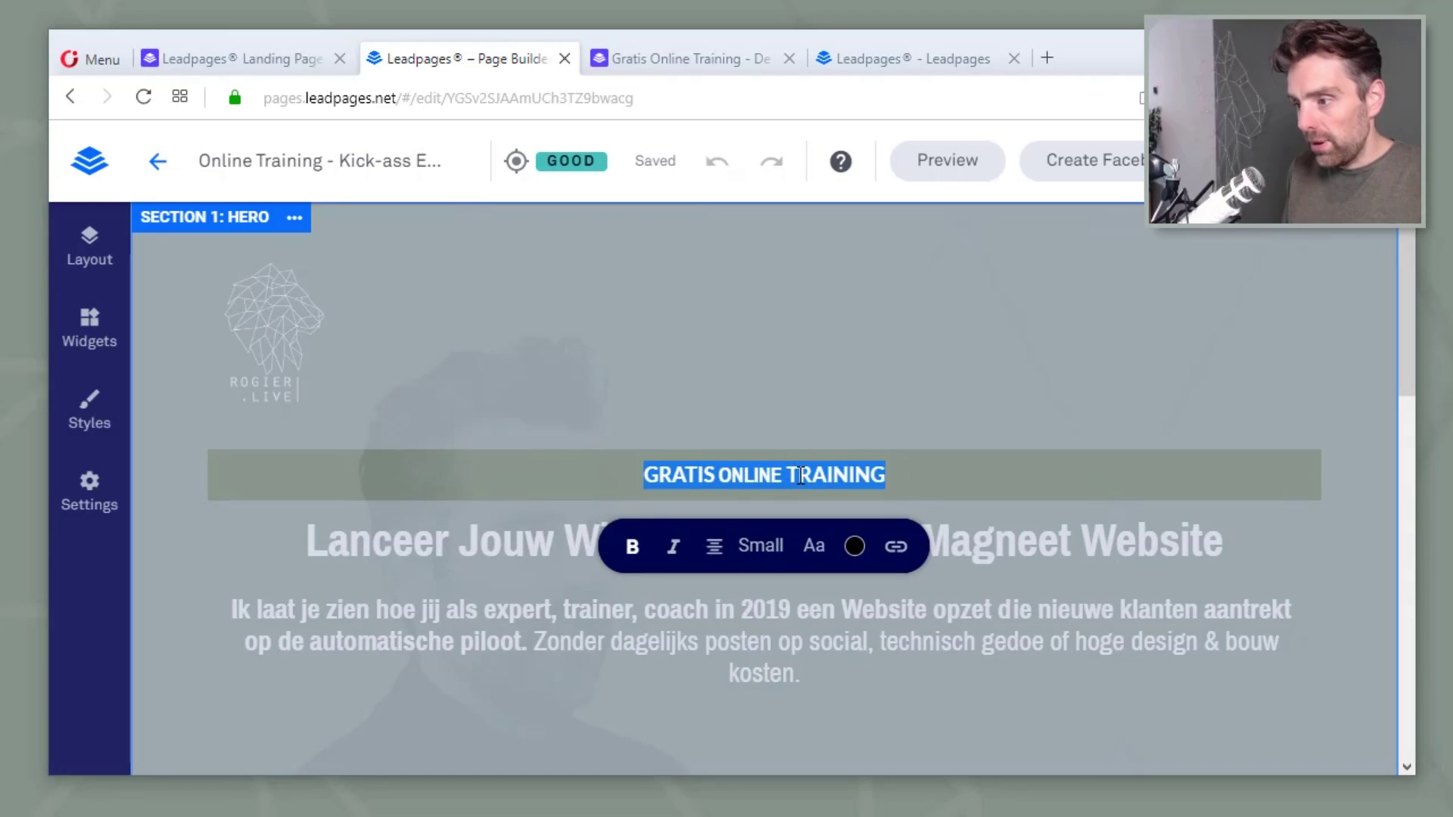
left_click(760, 546)
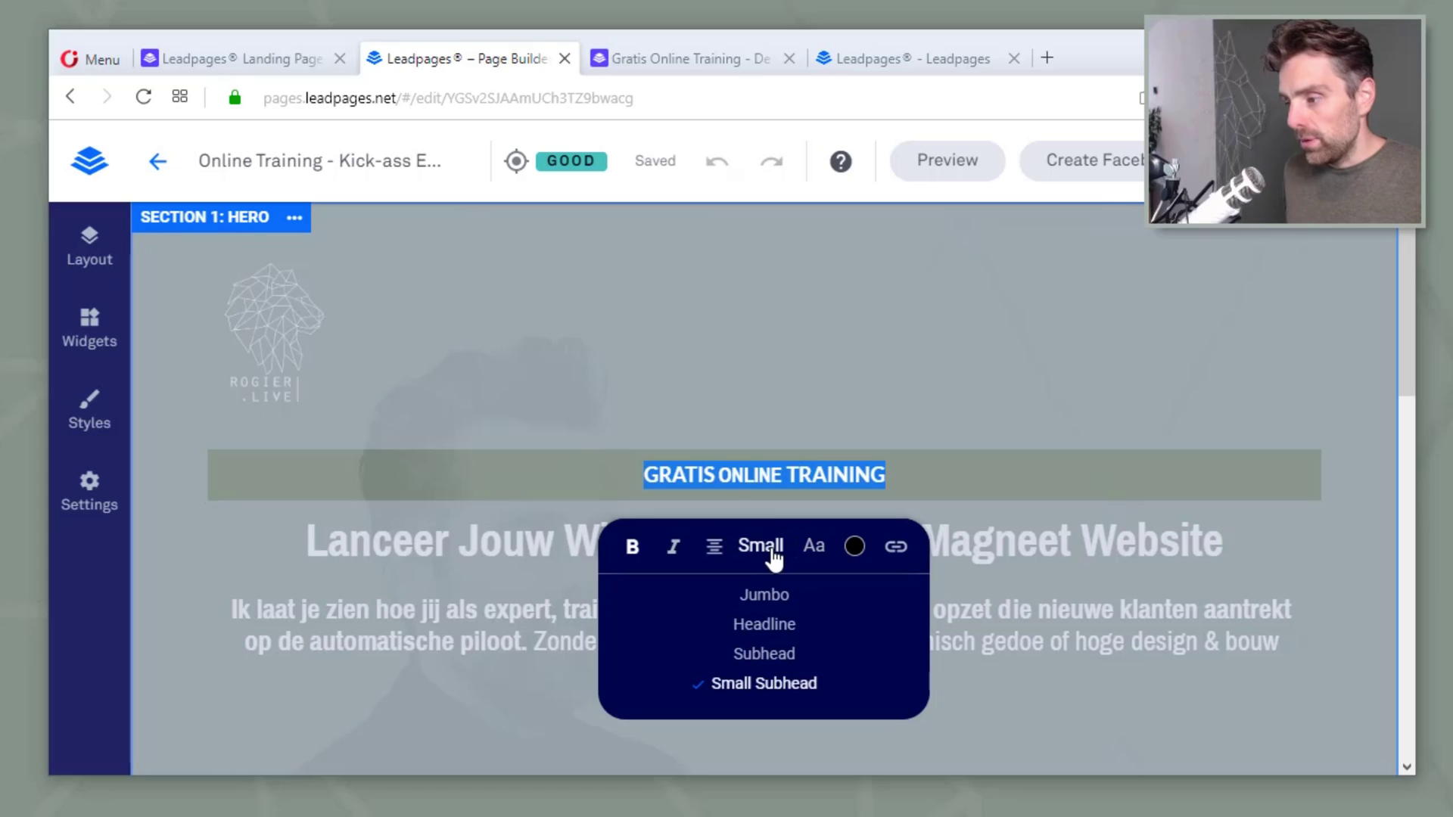
left_click(855, 548)
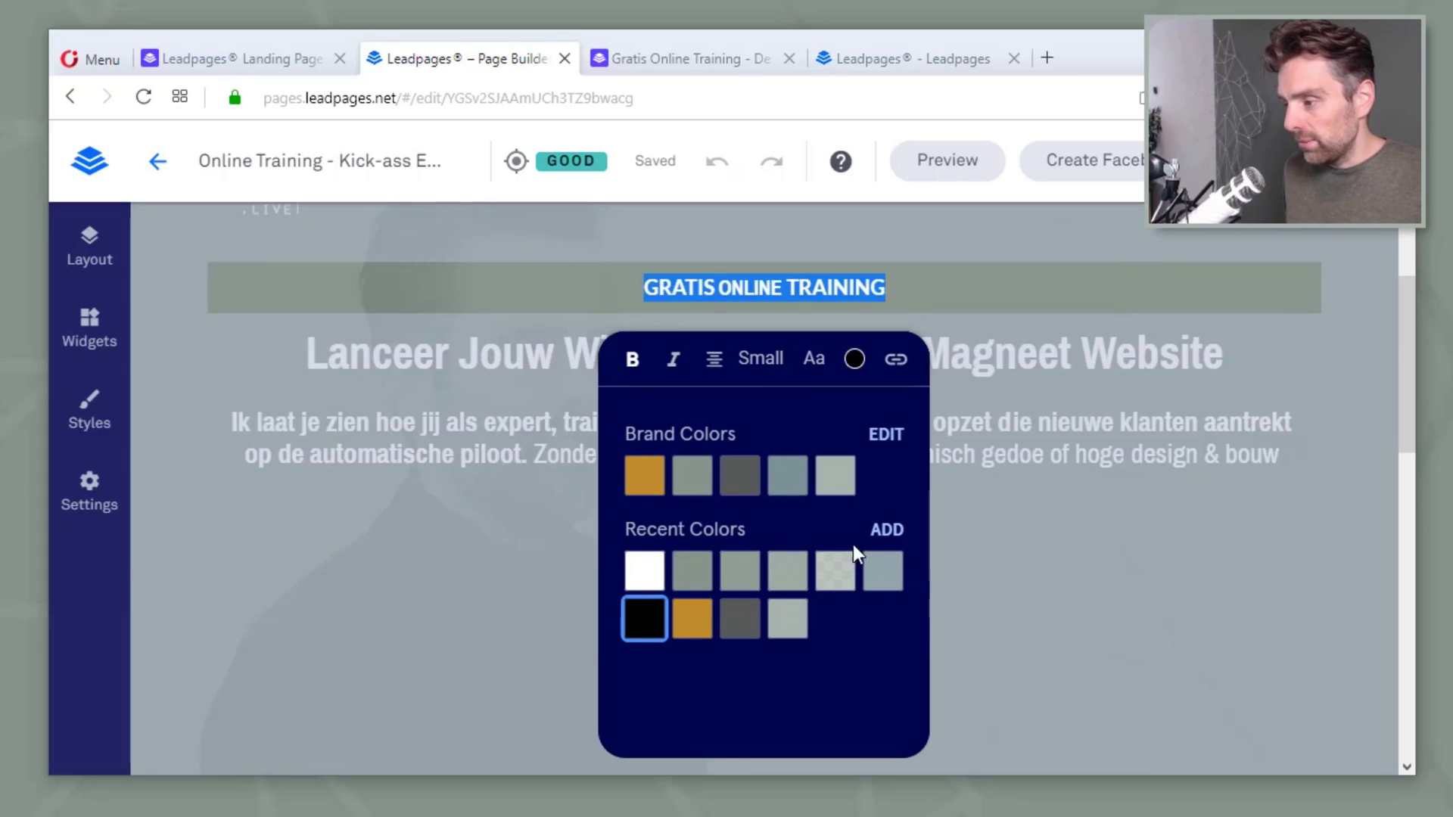
left_click(474, 515)
Review the landing page's section layout and its list of top issues.
scroll(516, 484, "down", 6)
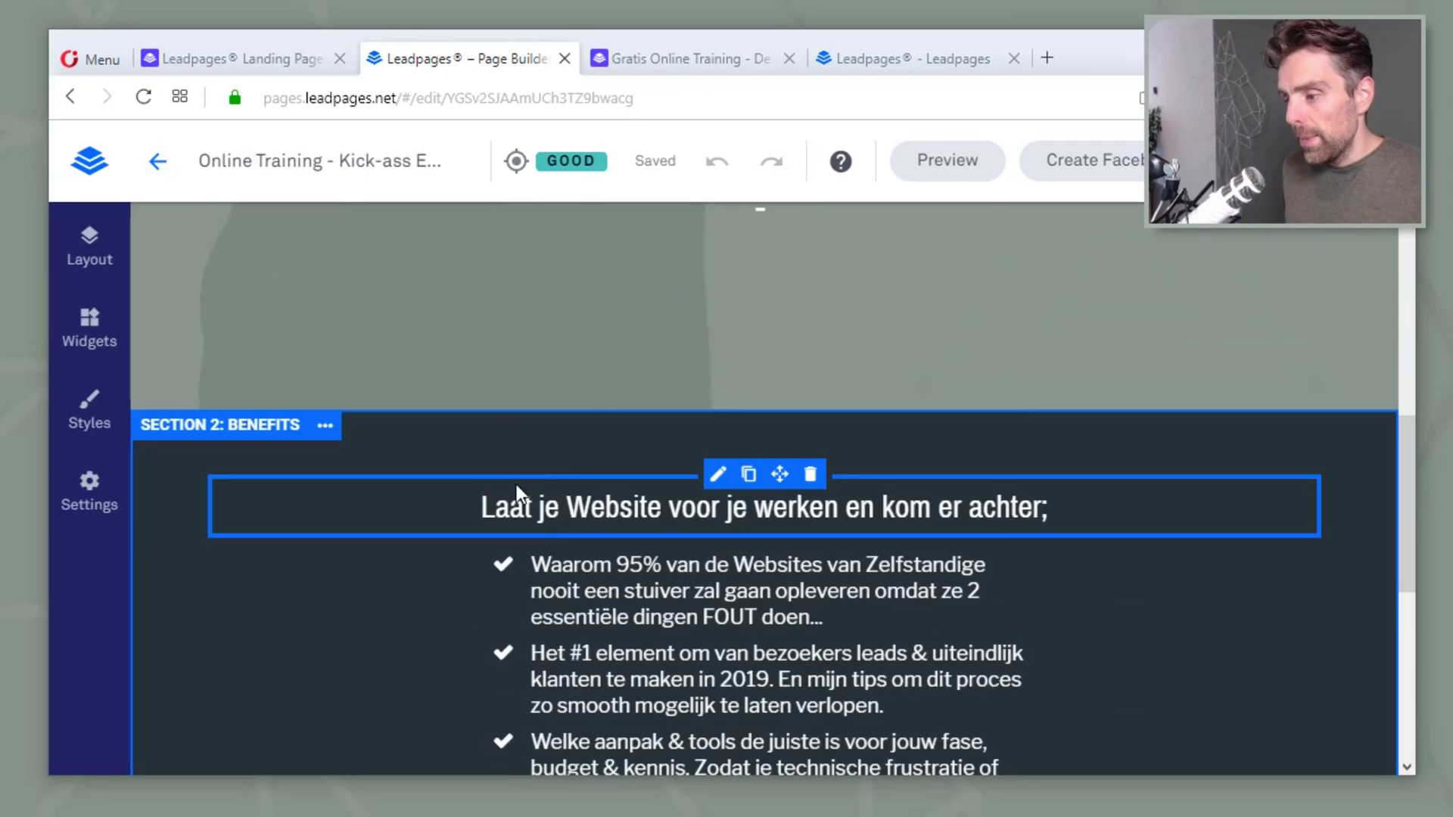
scroll(516, 484, "up", 6)
left_click(89, 246)
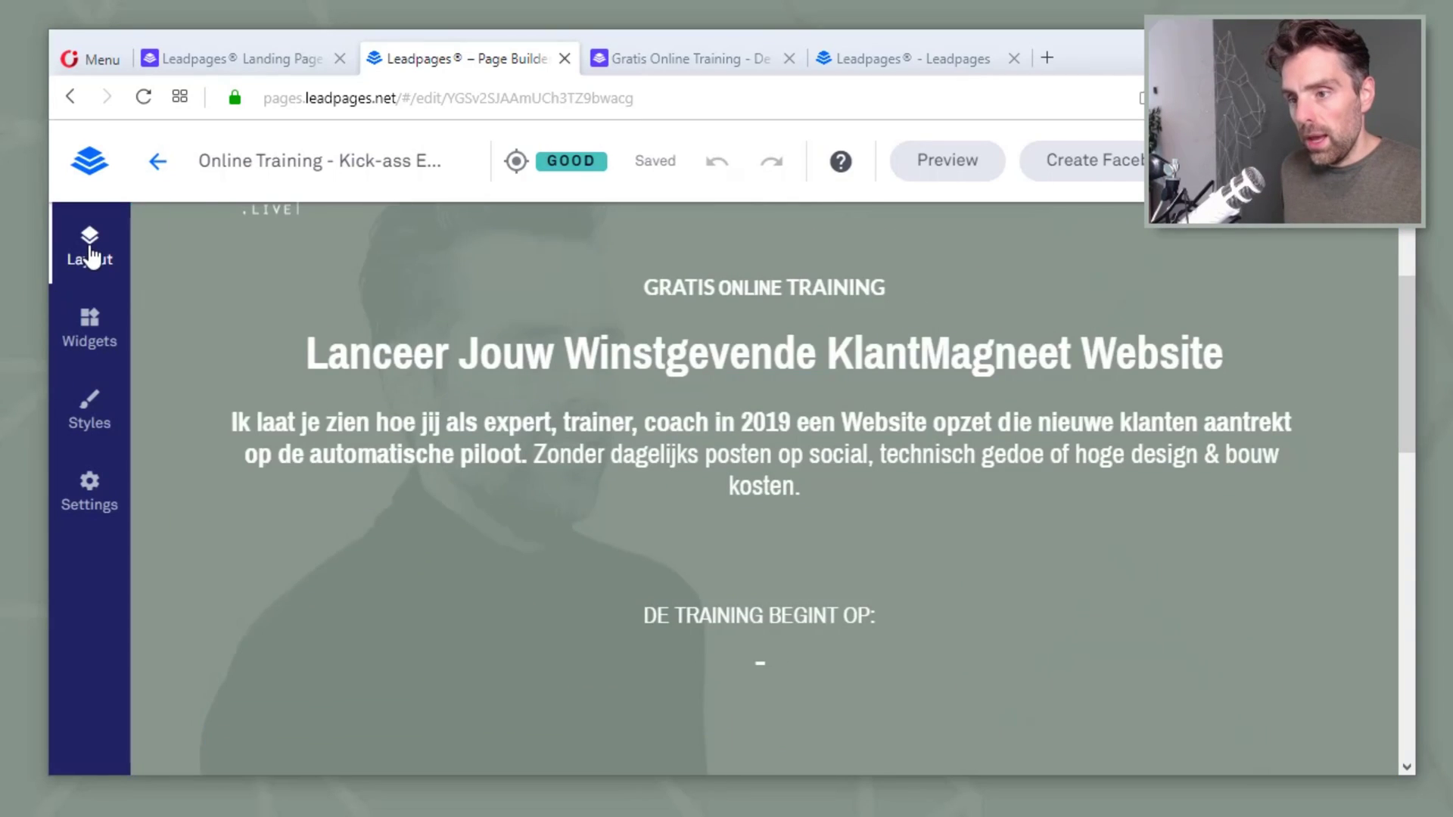
mouse_move(159, 368)
left_mouse_down()
mouse_move(160, 456)
mouse_move(170, 364)
left_mouse_up()
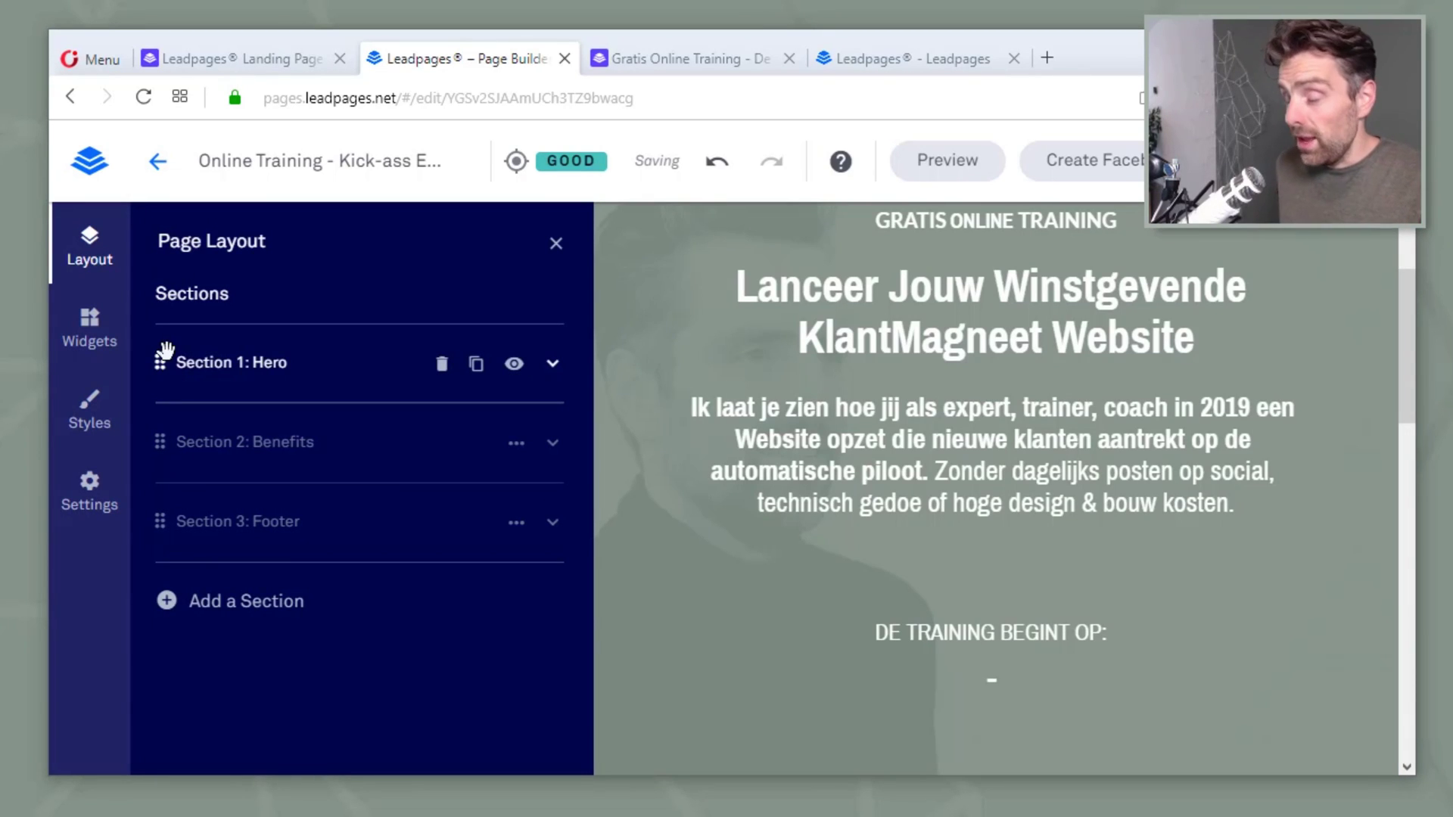
left_click(555, 245)
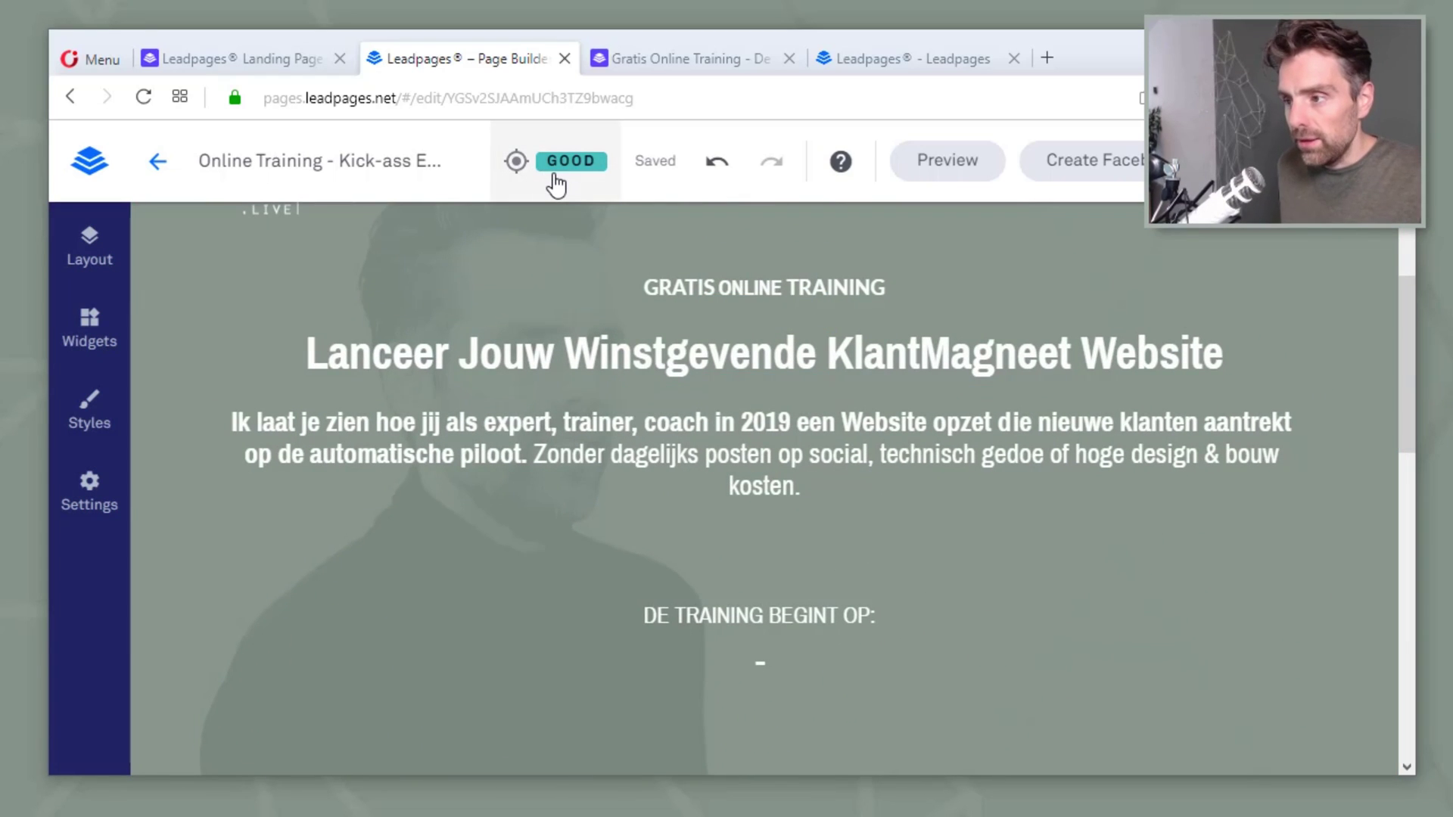
left_click(555, 174)
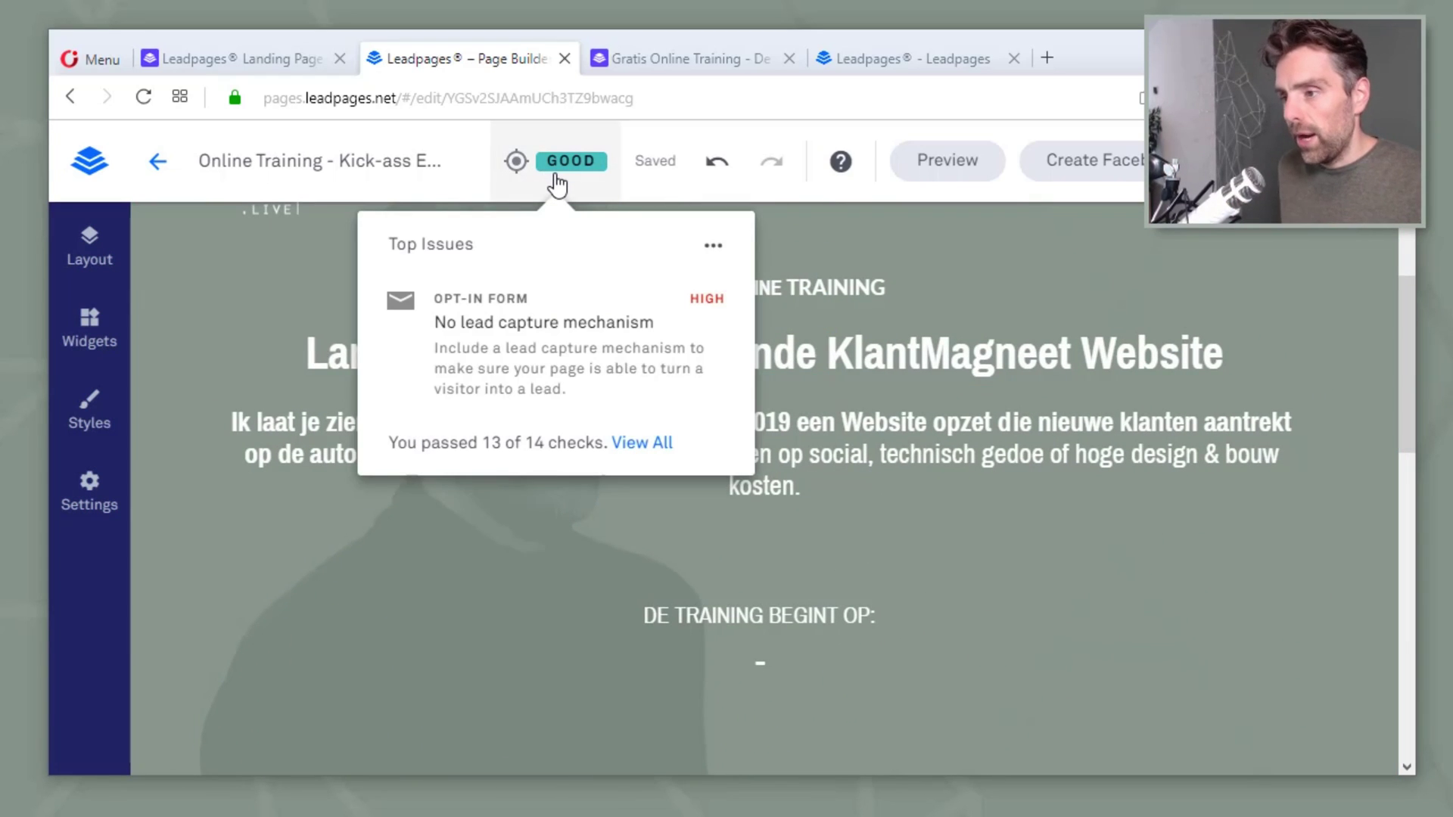
left_click(522, 355)
Add a Form widget in the hero section directly below the introductory paragraph.
left_click(78, 347)
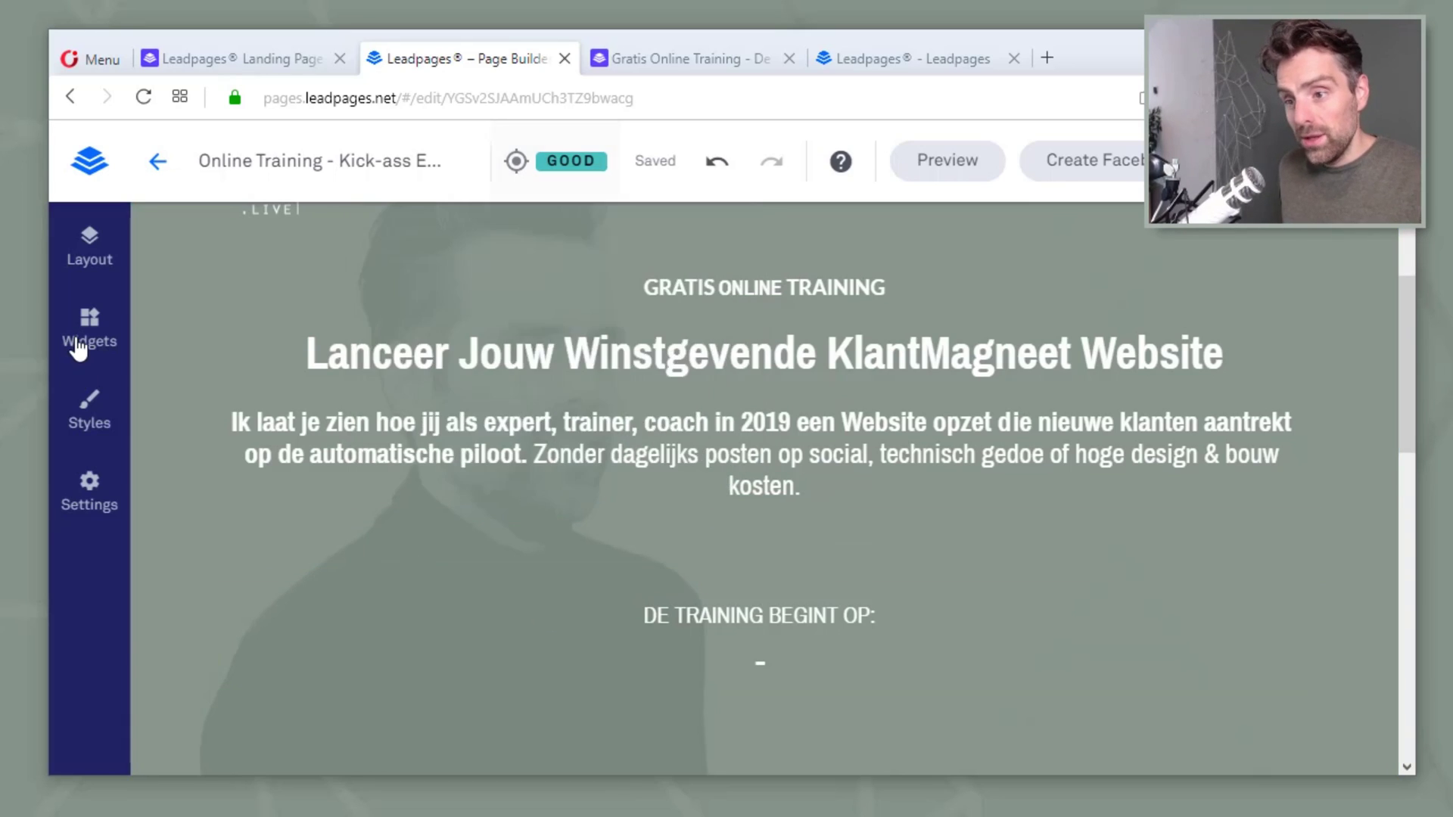
left_click(85, 326)
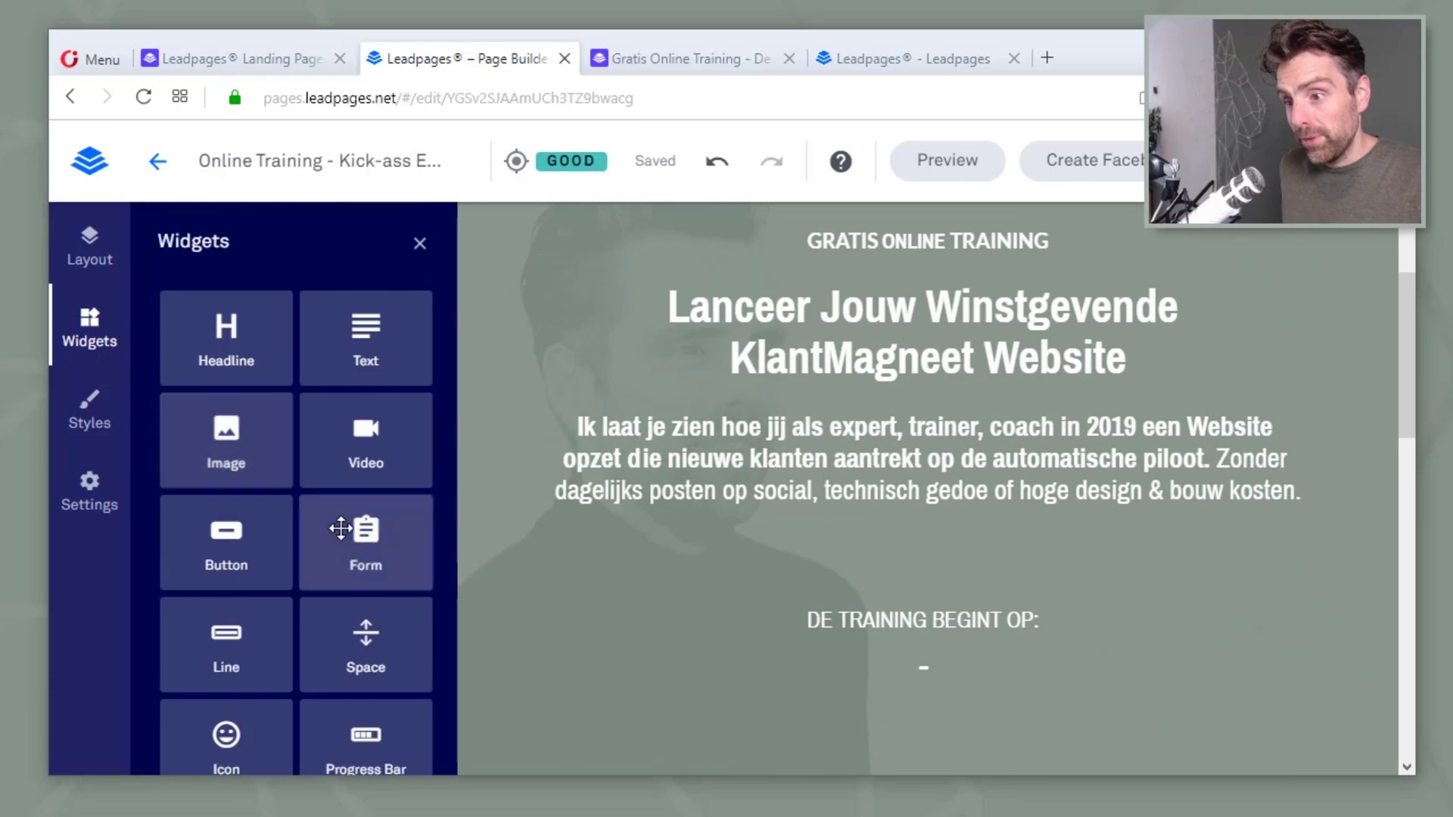
left_click_drag(361, 555, 932, 535)
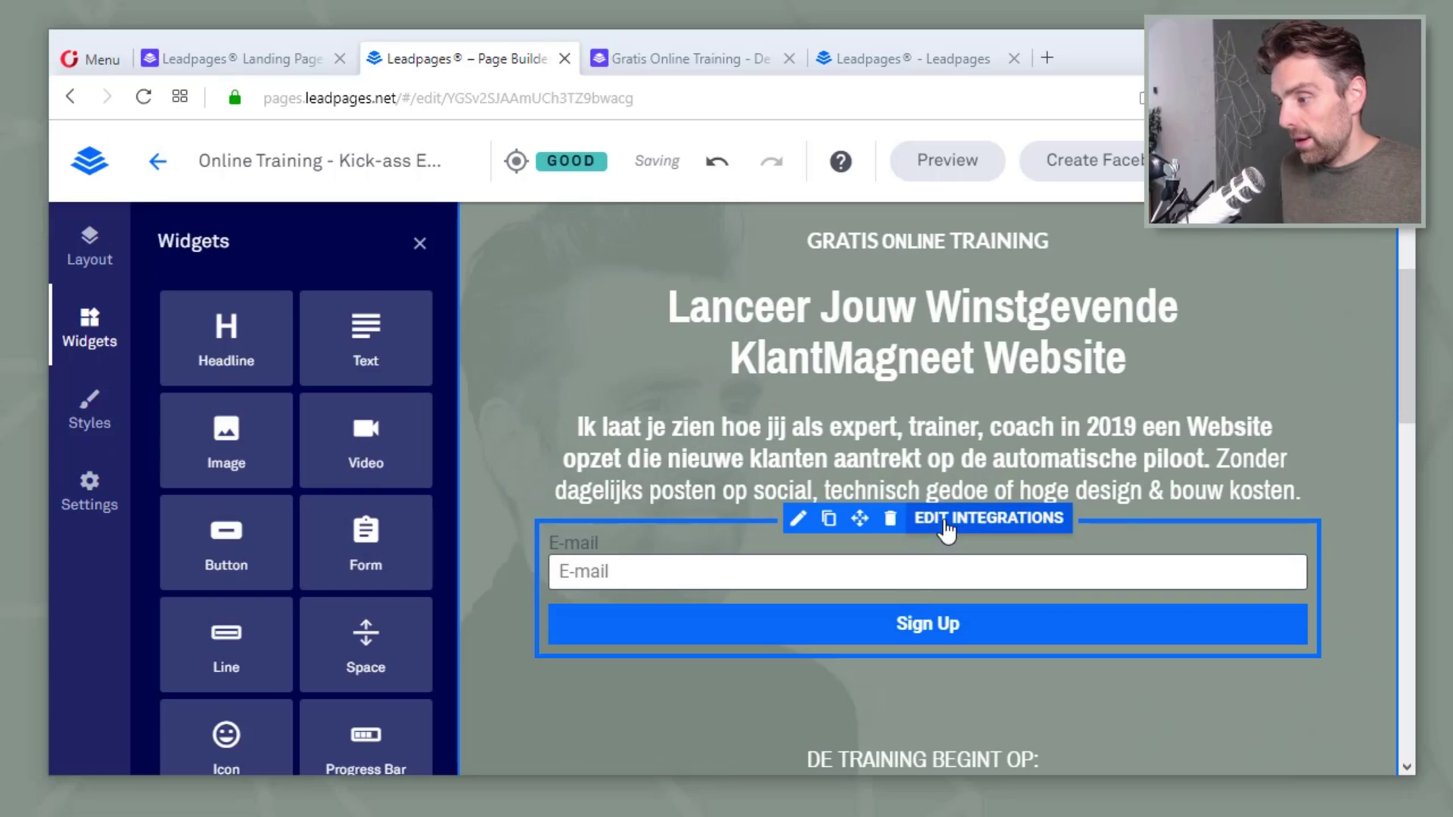
Add the ActiveCampaign Rogier.live integration to the form with Forms - Inschrijving Innercircle (Copy) as its destination.
left_click(946, 520)
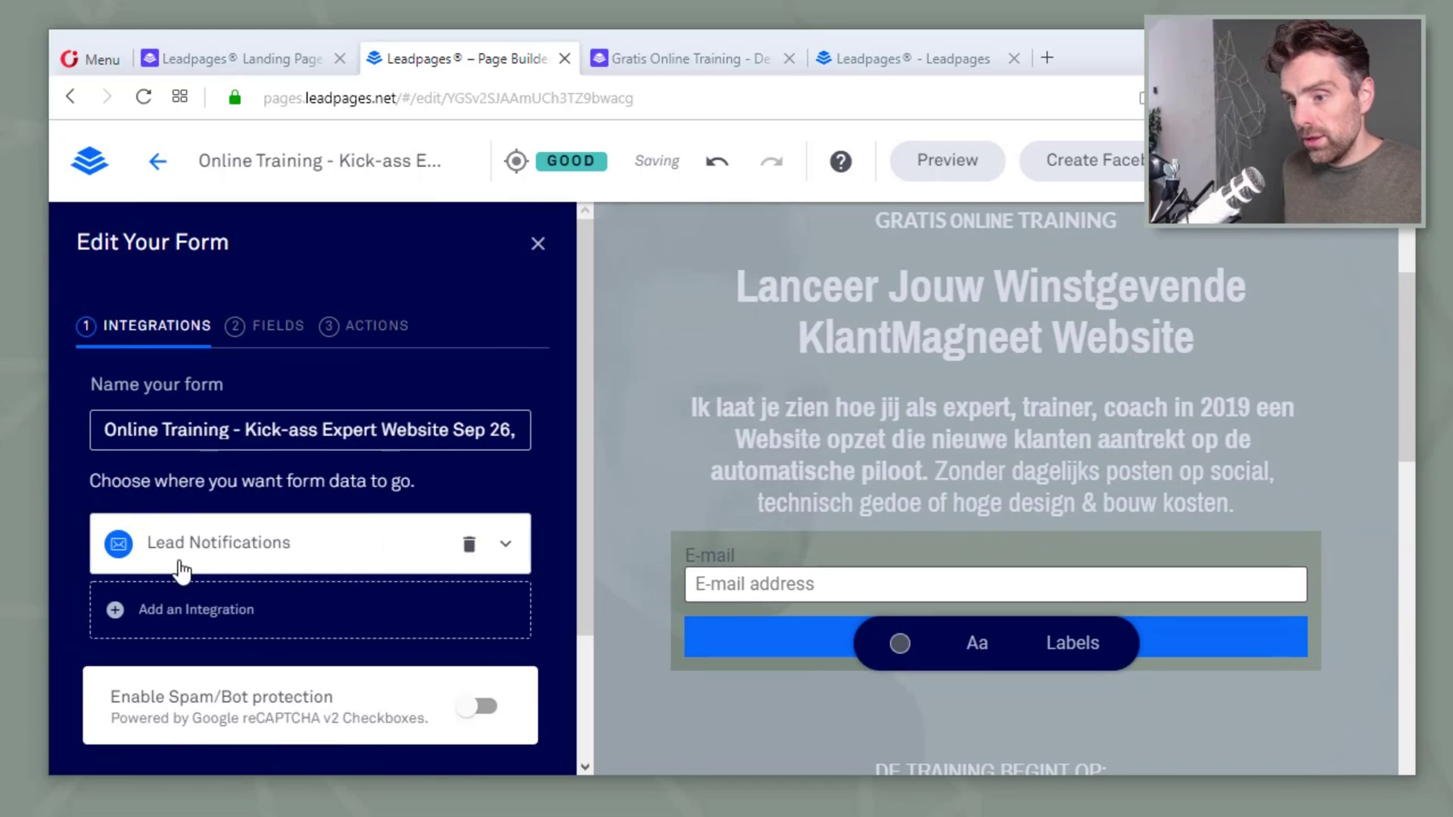
left_click(236, 625)
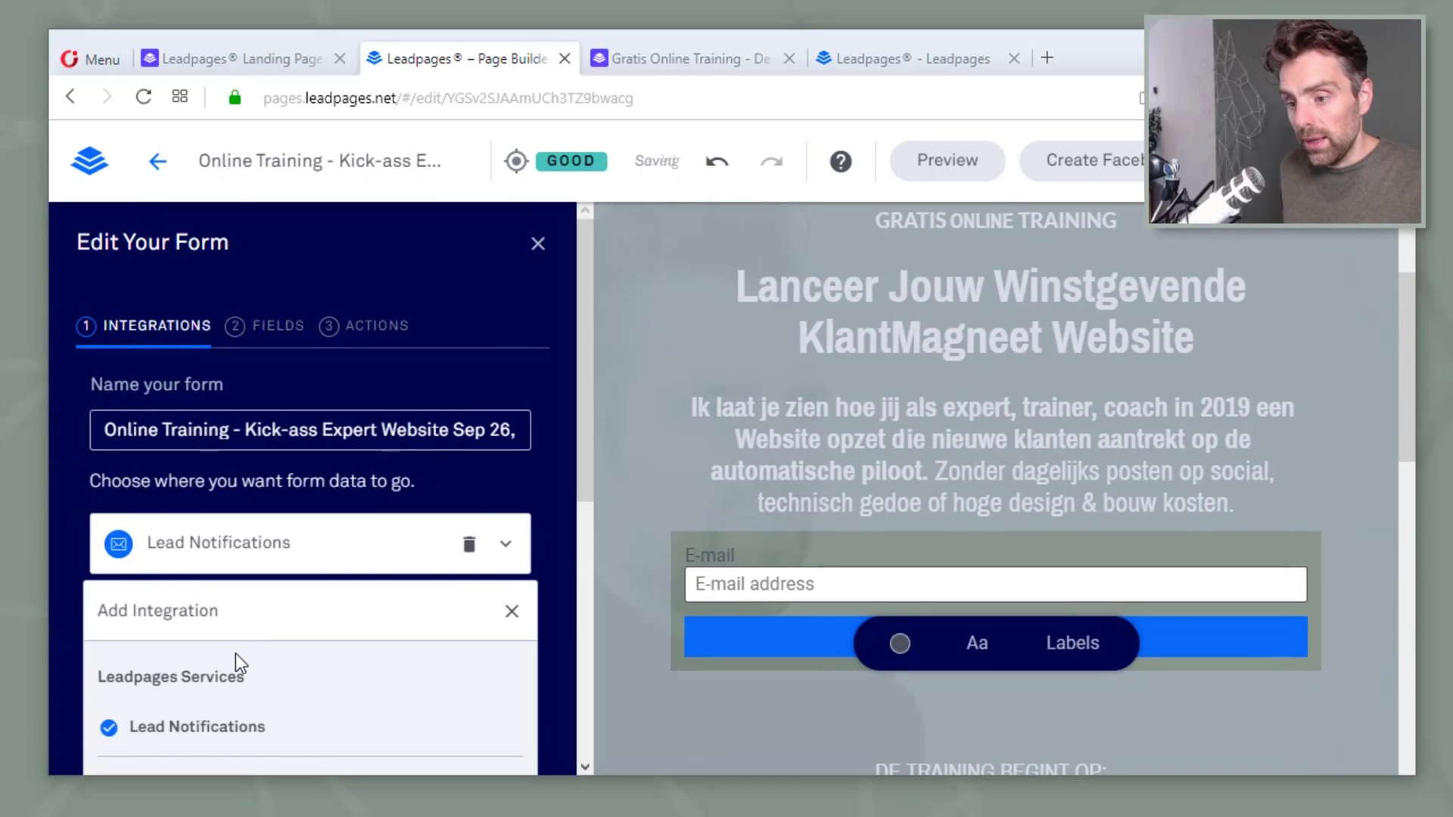
left_click(226, 648)
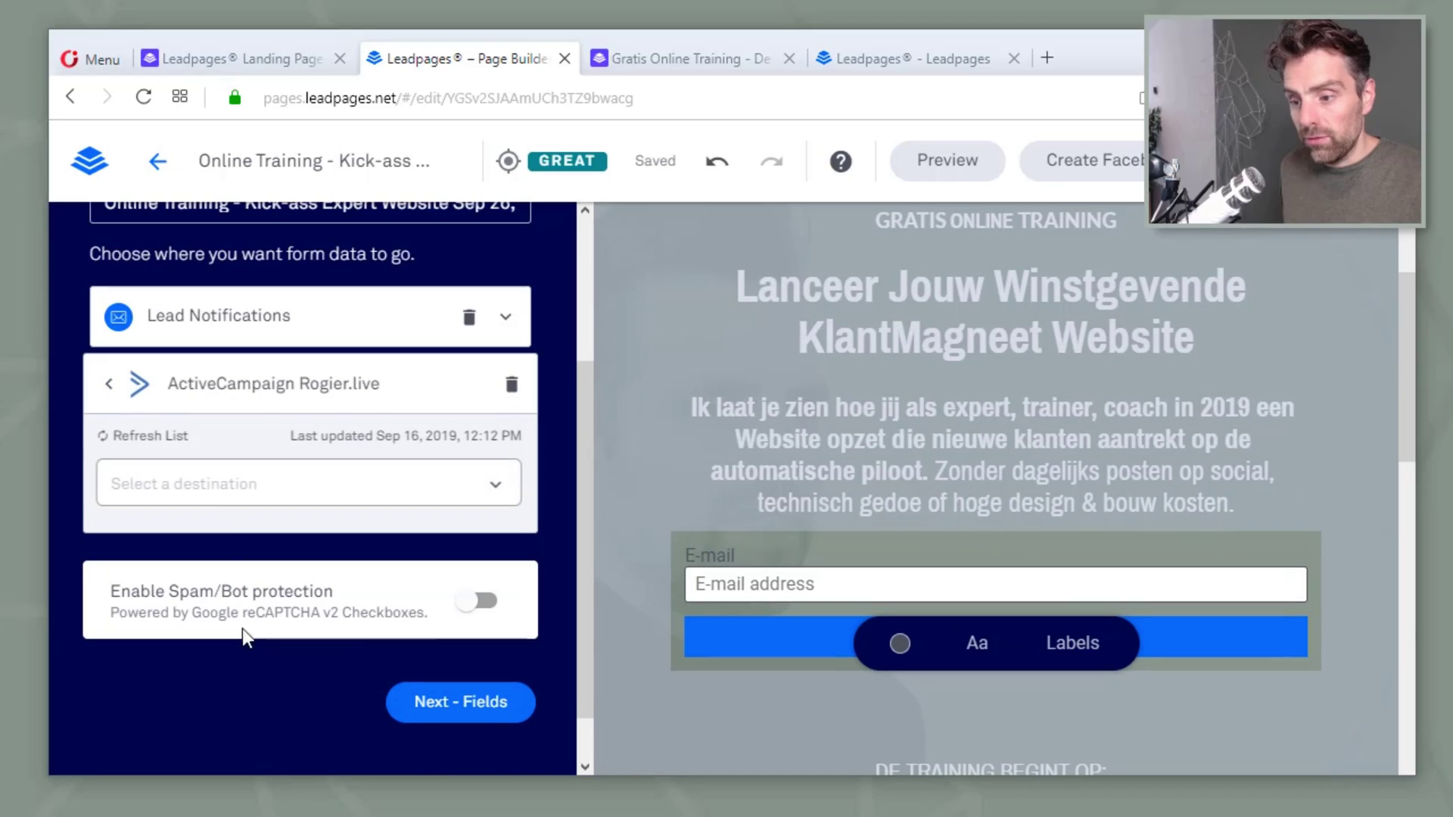
left_click(220, 498)
left_click(234, 515)
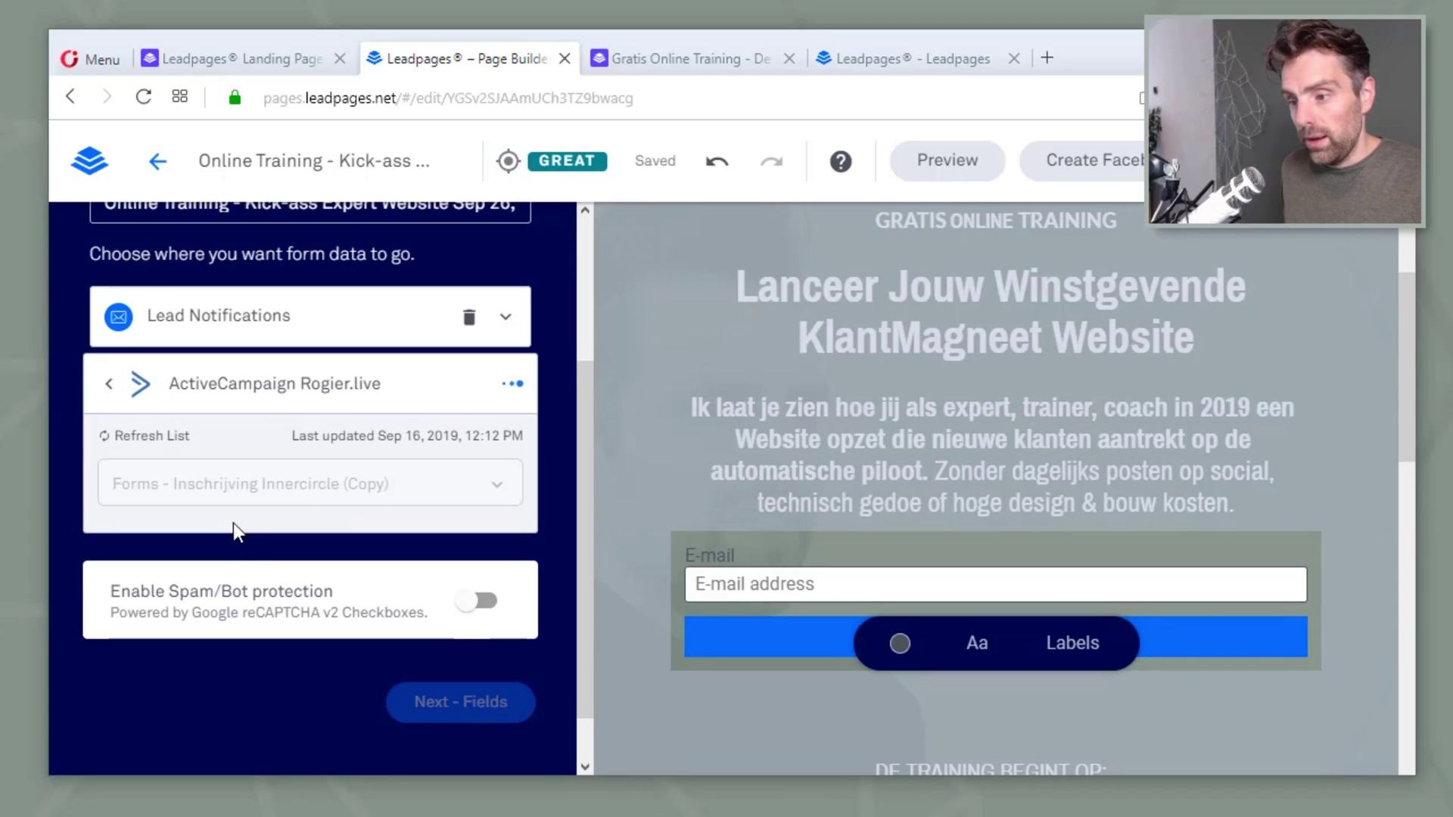
Remove the Lead Notifications integration from the form.
scroll(360, 636, "up", 3)
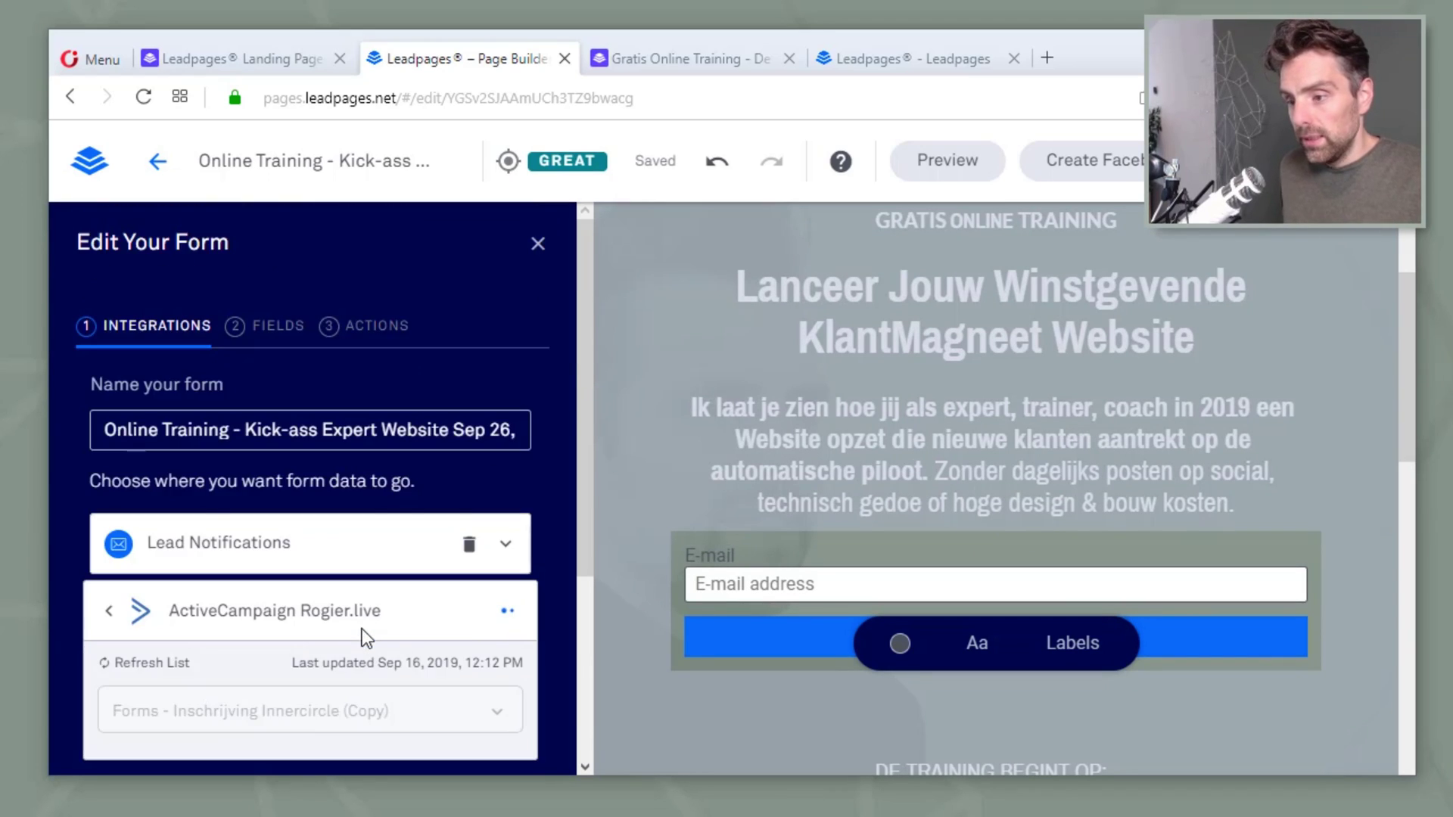
scroll(363, 632, "down", 3)
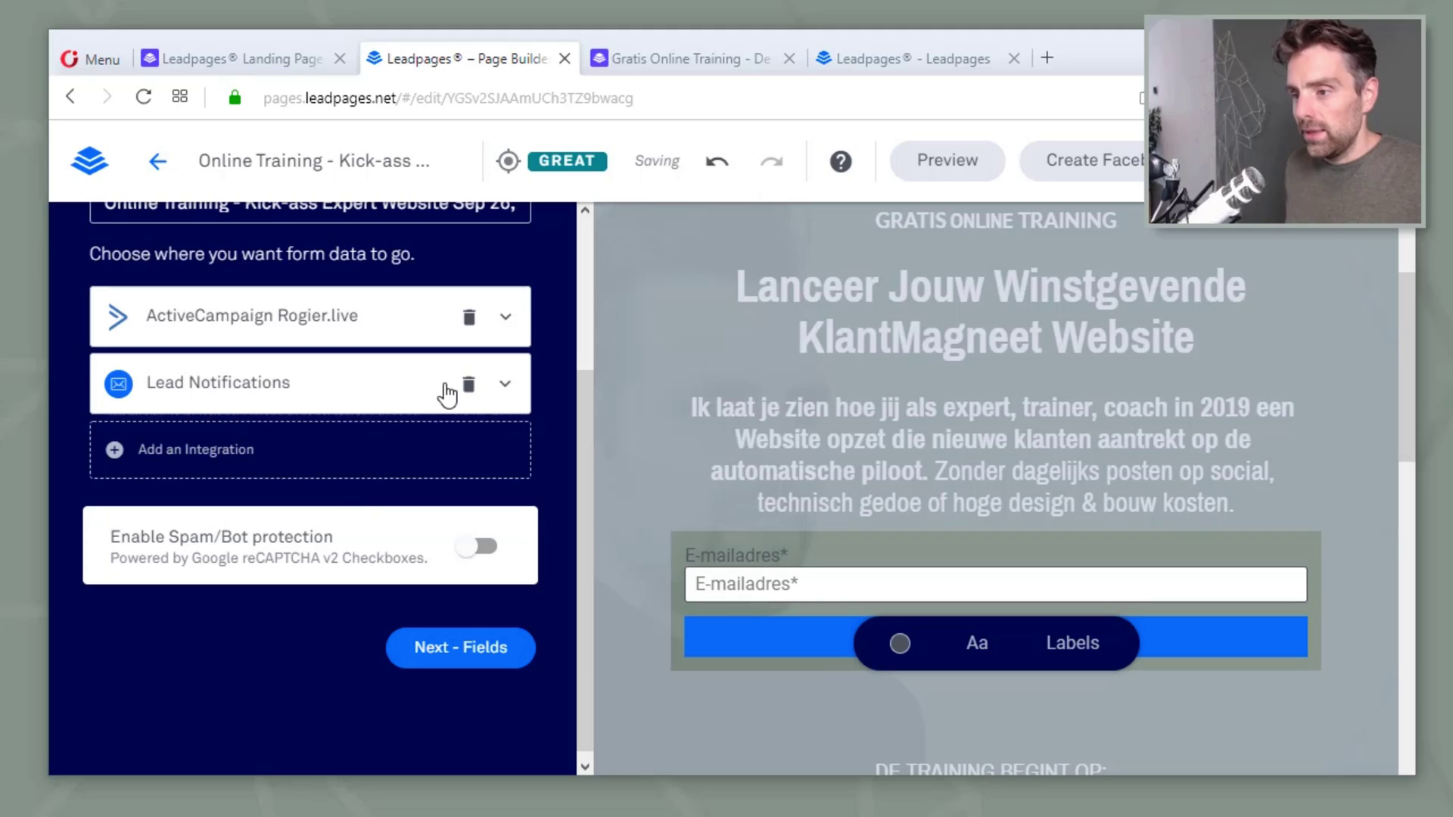
left_click(467, 386)
left_click(475, 337)
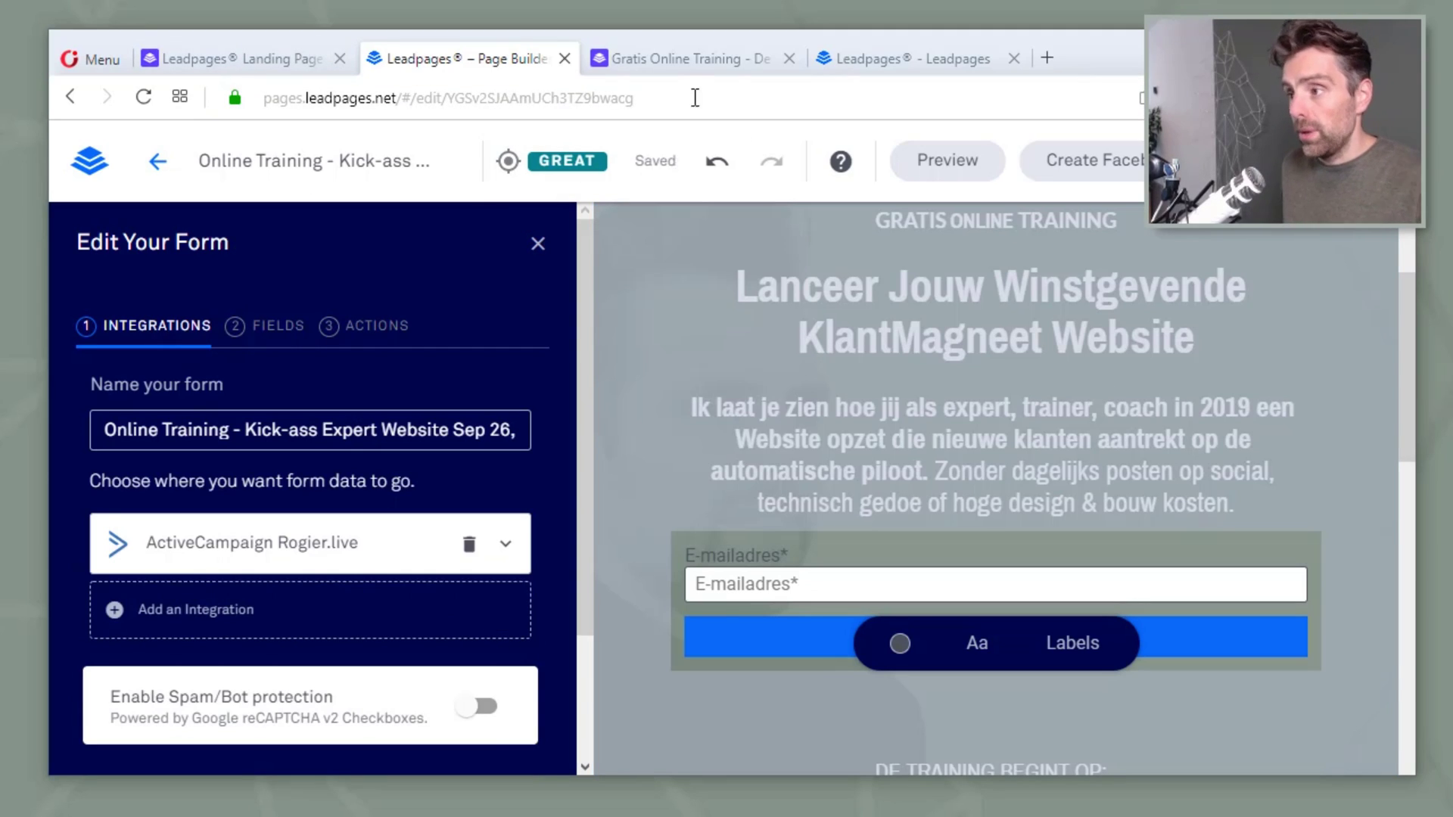
Examine the web address of the published training page and view the Leadpages home page before returning to the page builder.
left_click(680, 65)
left_click(298, 99)
left_click(282, 101)
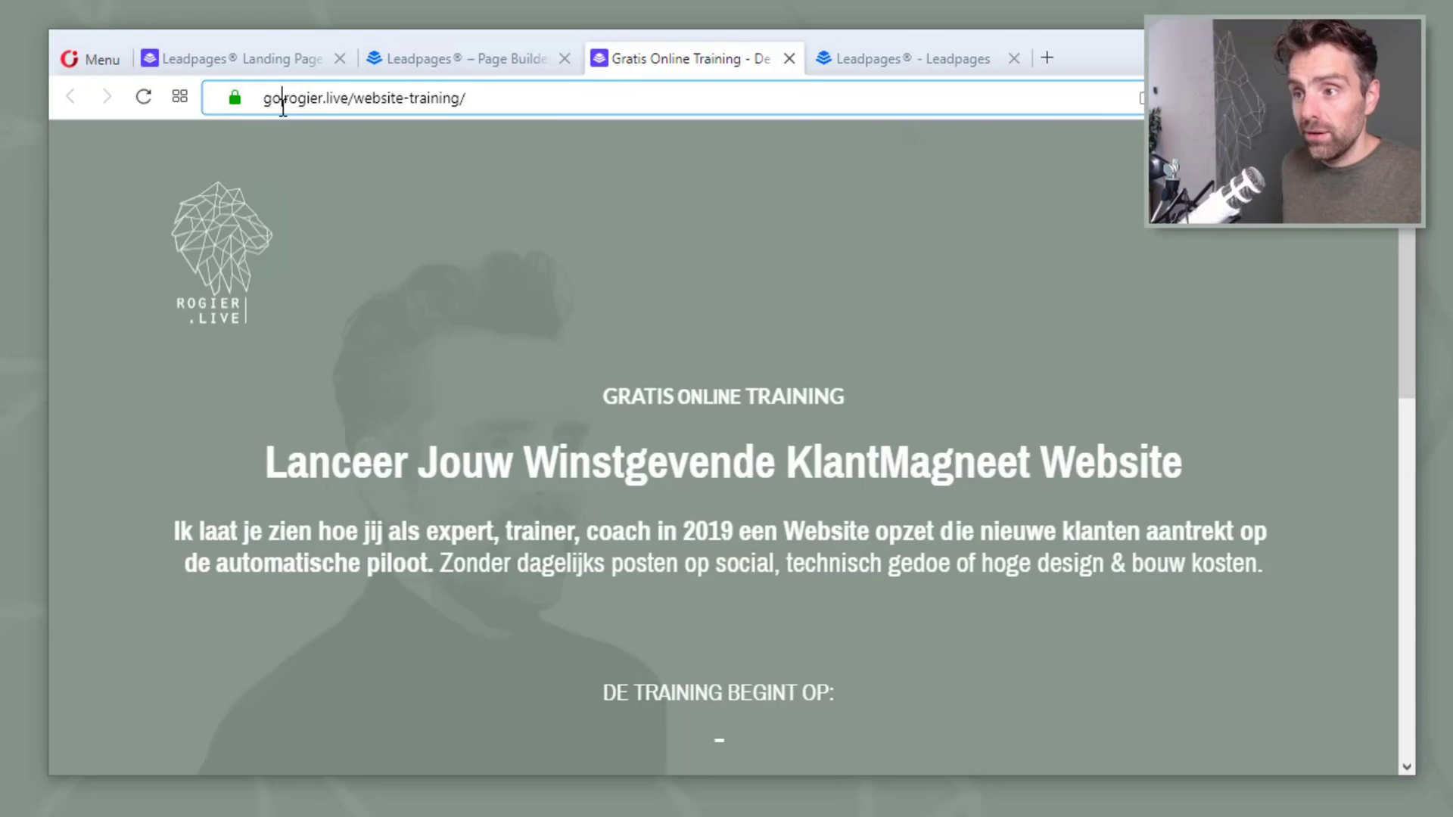
left_click_drag(272, 98, 373, 98)
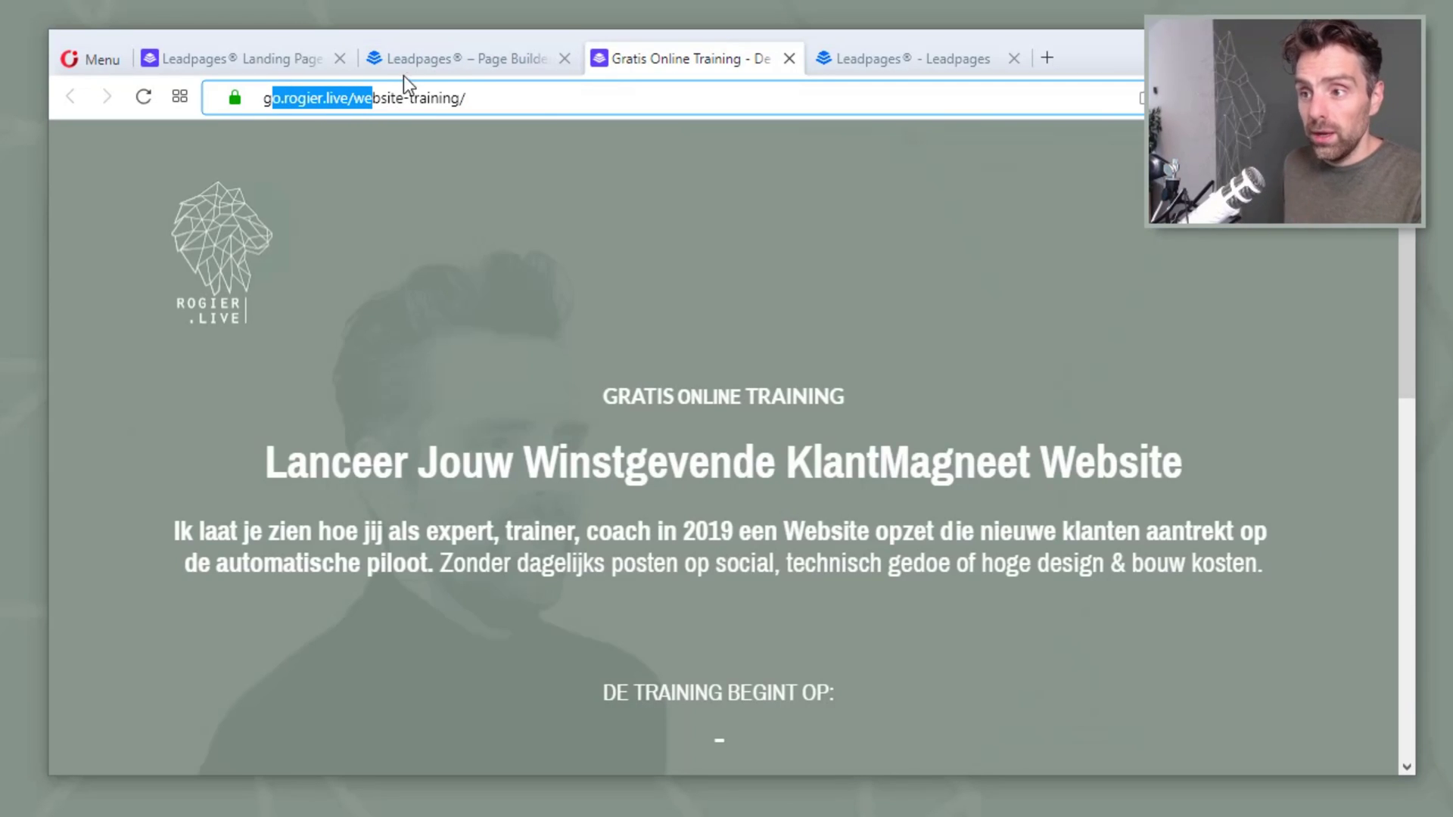
left_click(453, 65)
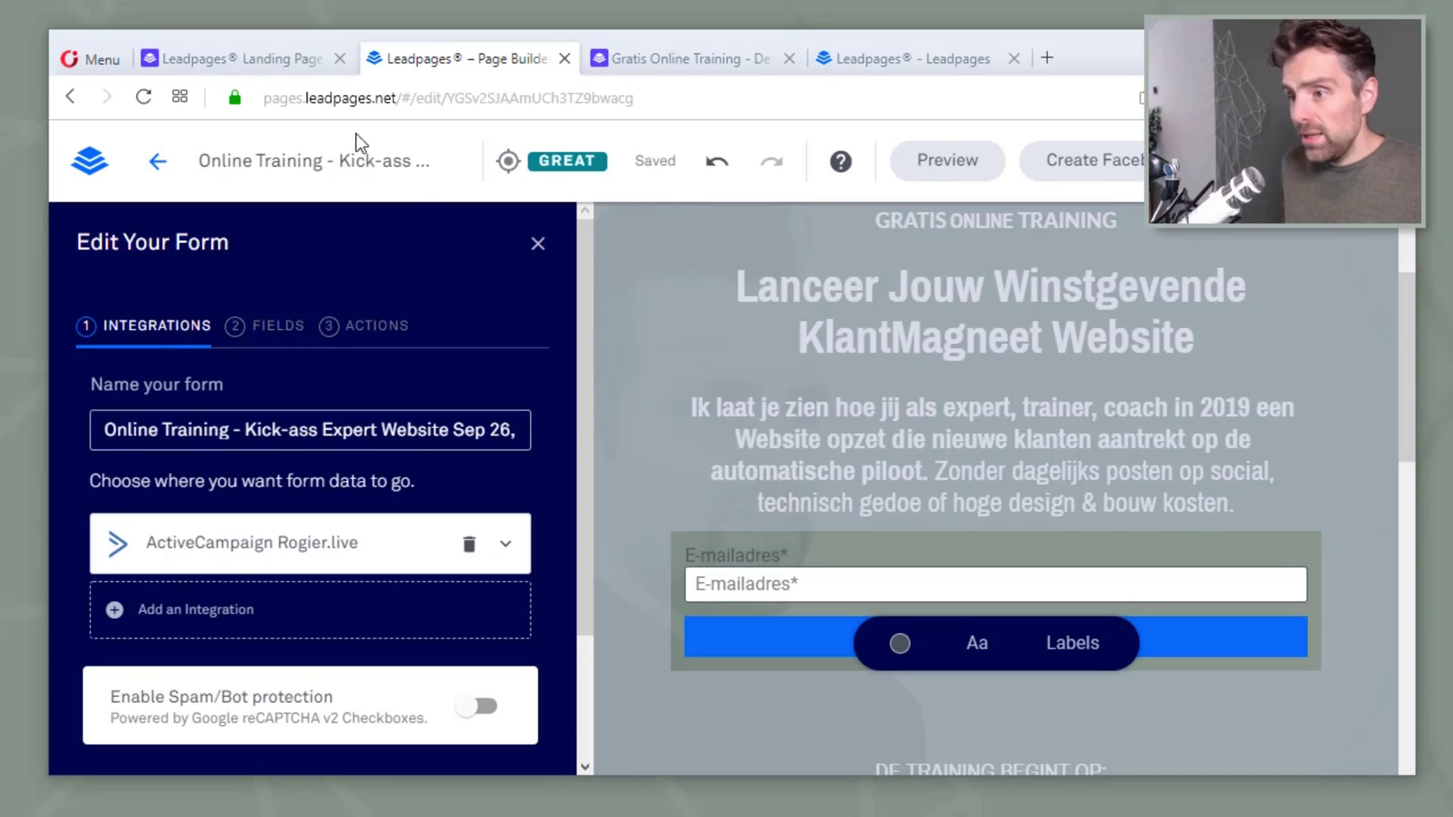
left_click(298, 55)
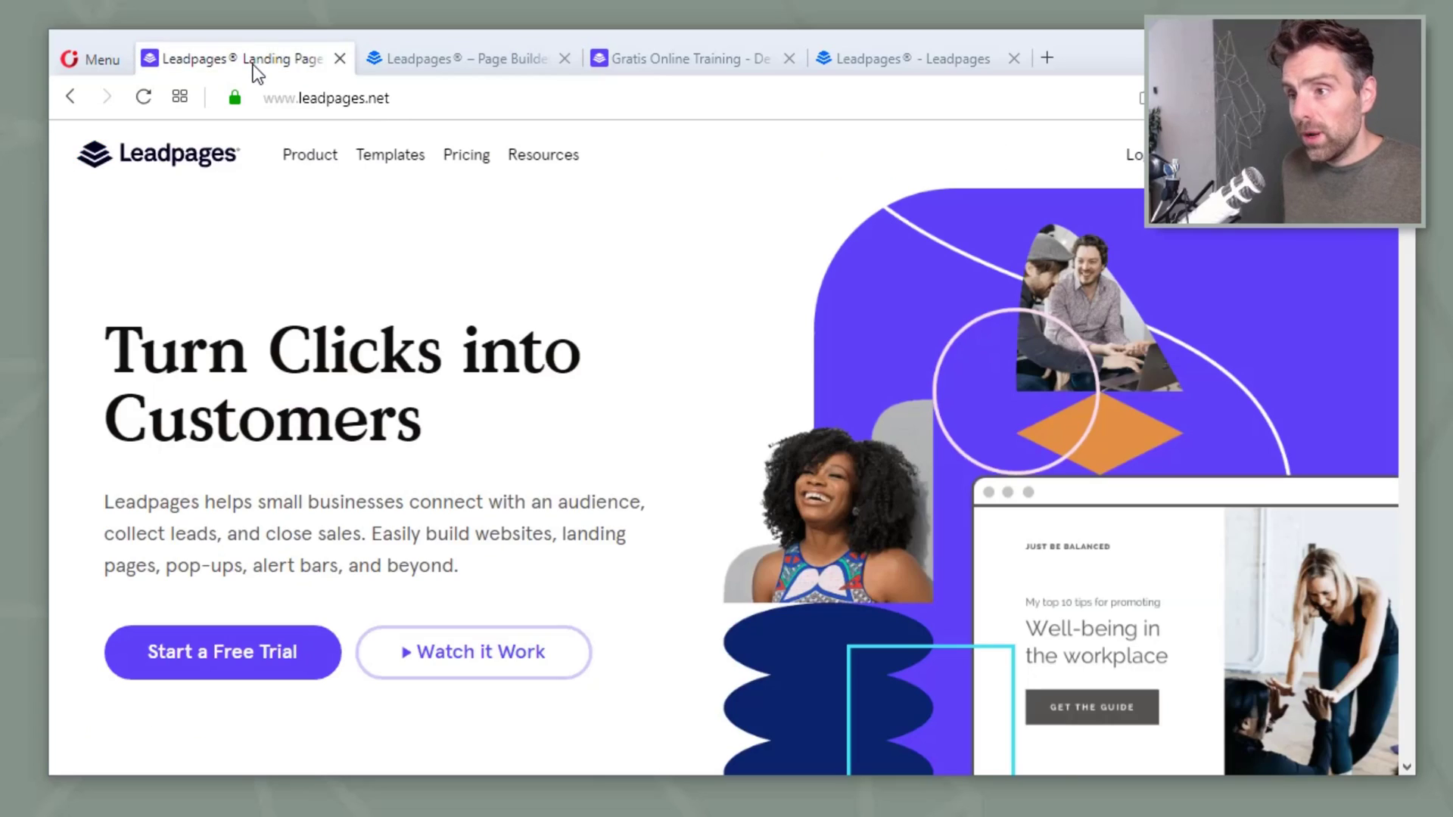
left_click(448, 59)
Leave the page builder for the Sites area and preview the Able site template in mobile and desktop views.
left_click(161, 166)
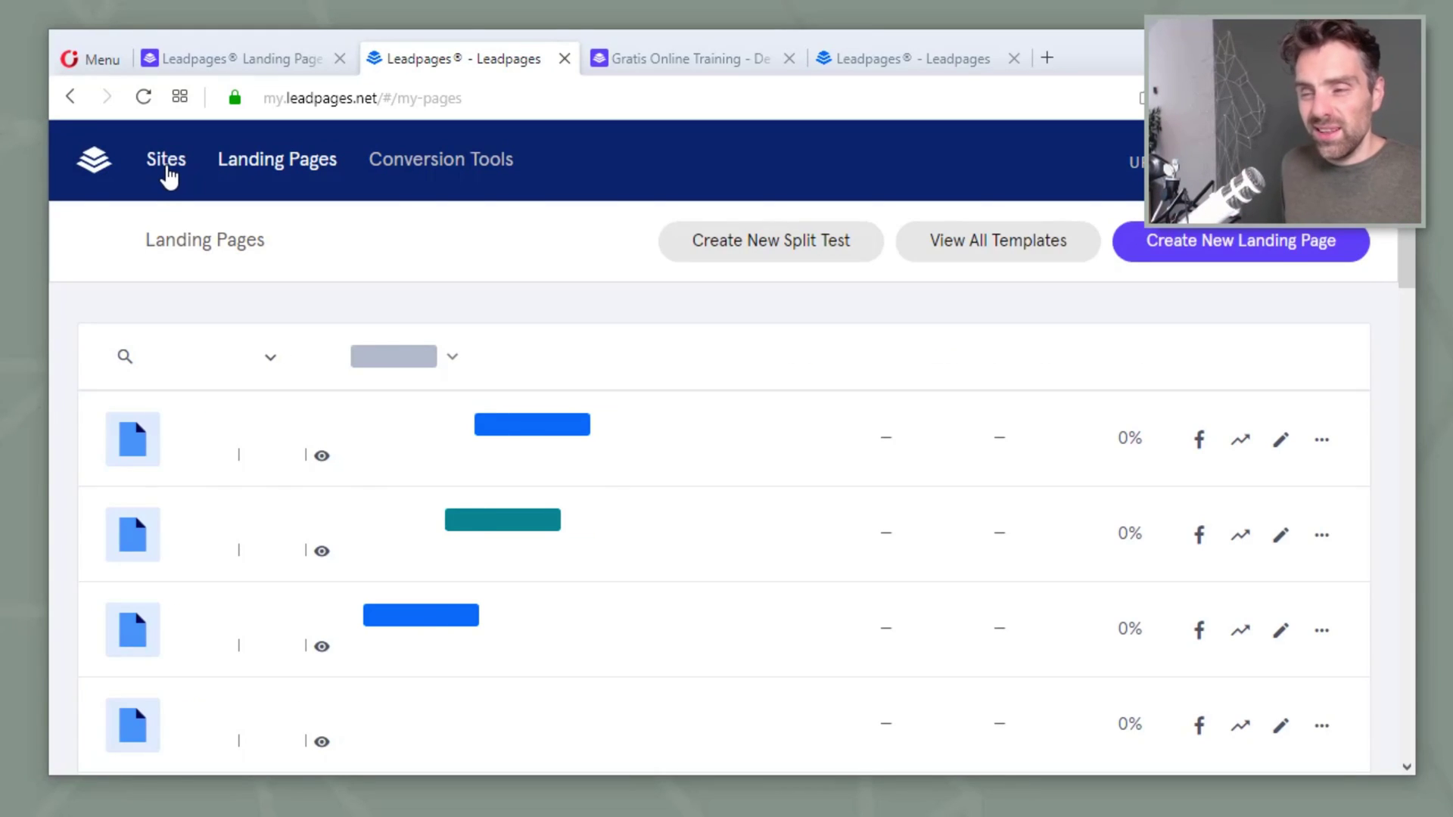
left_click(174, 175)
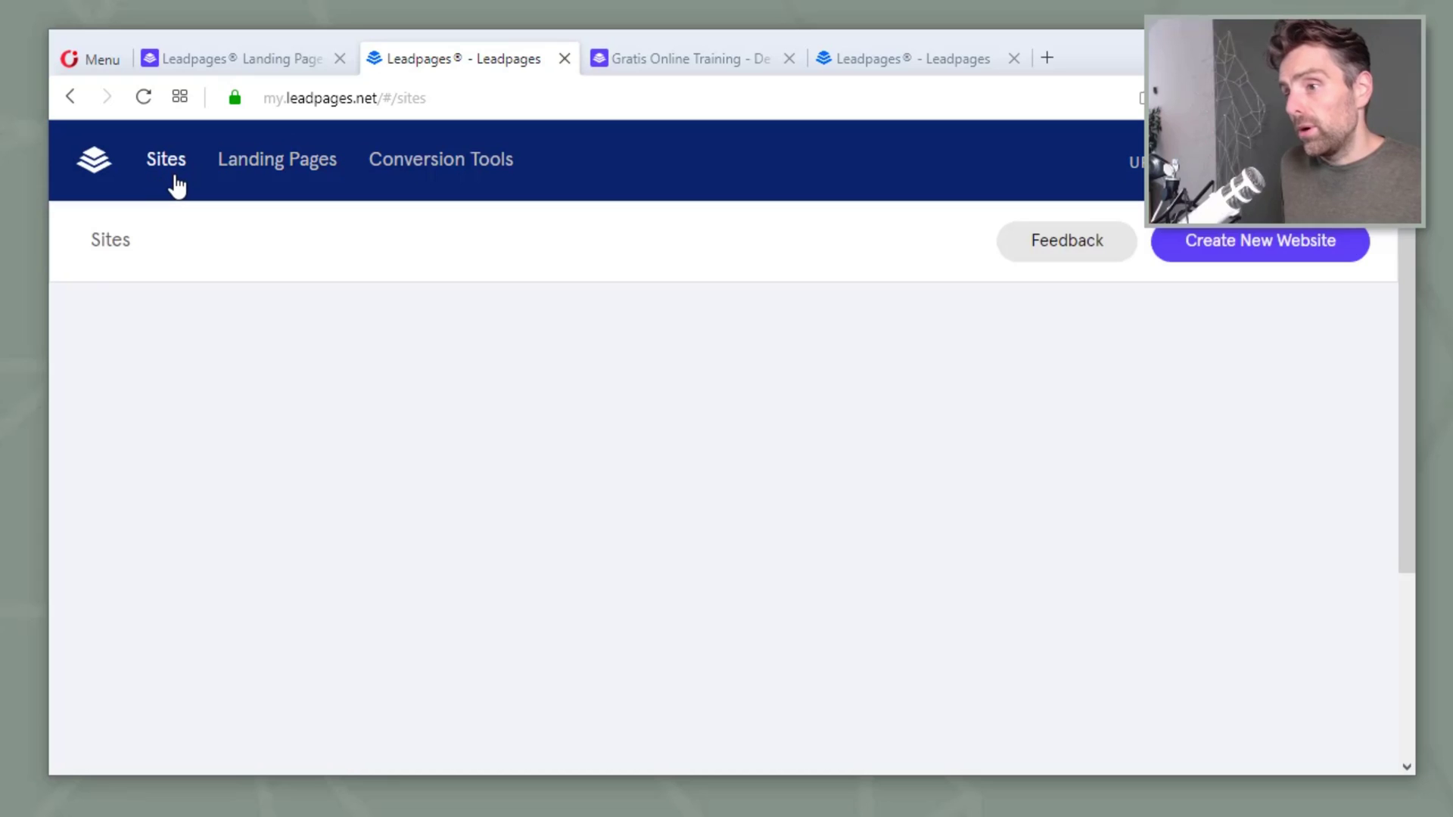
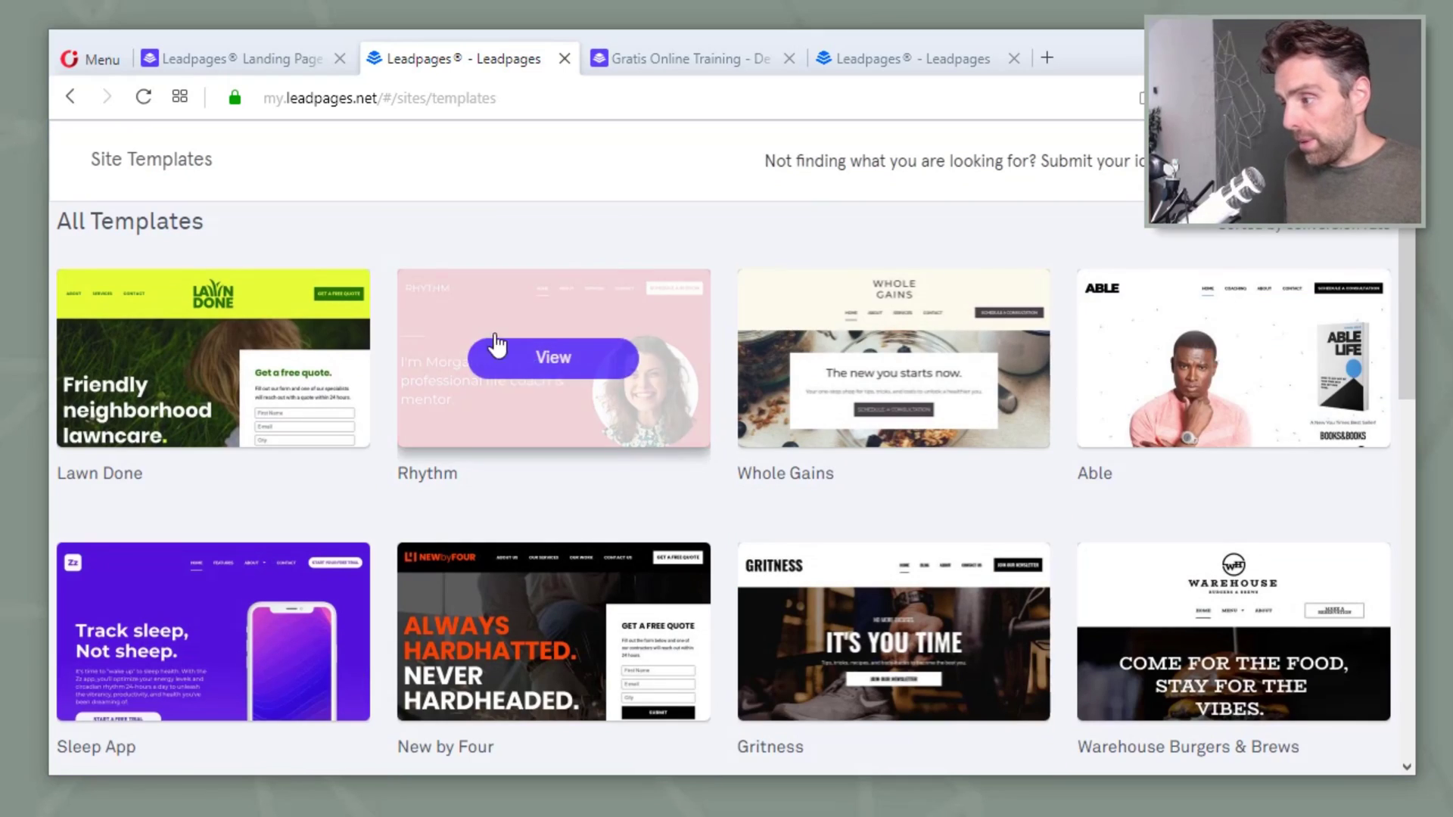
left_click(1203, 375)
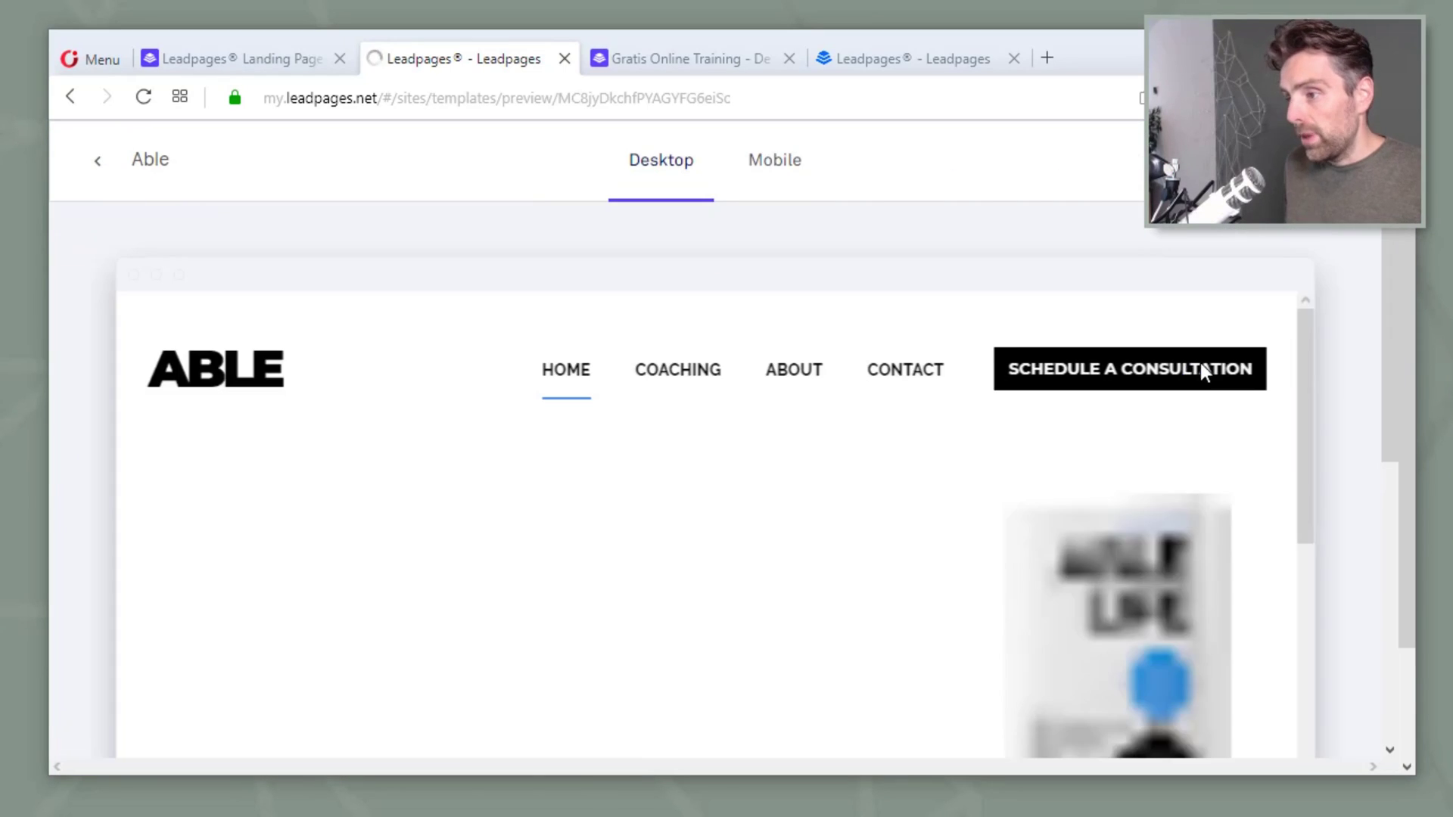
left_click(772, 175)
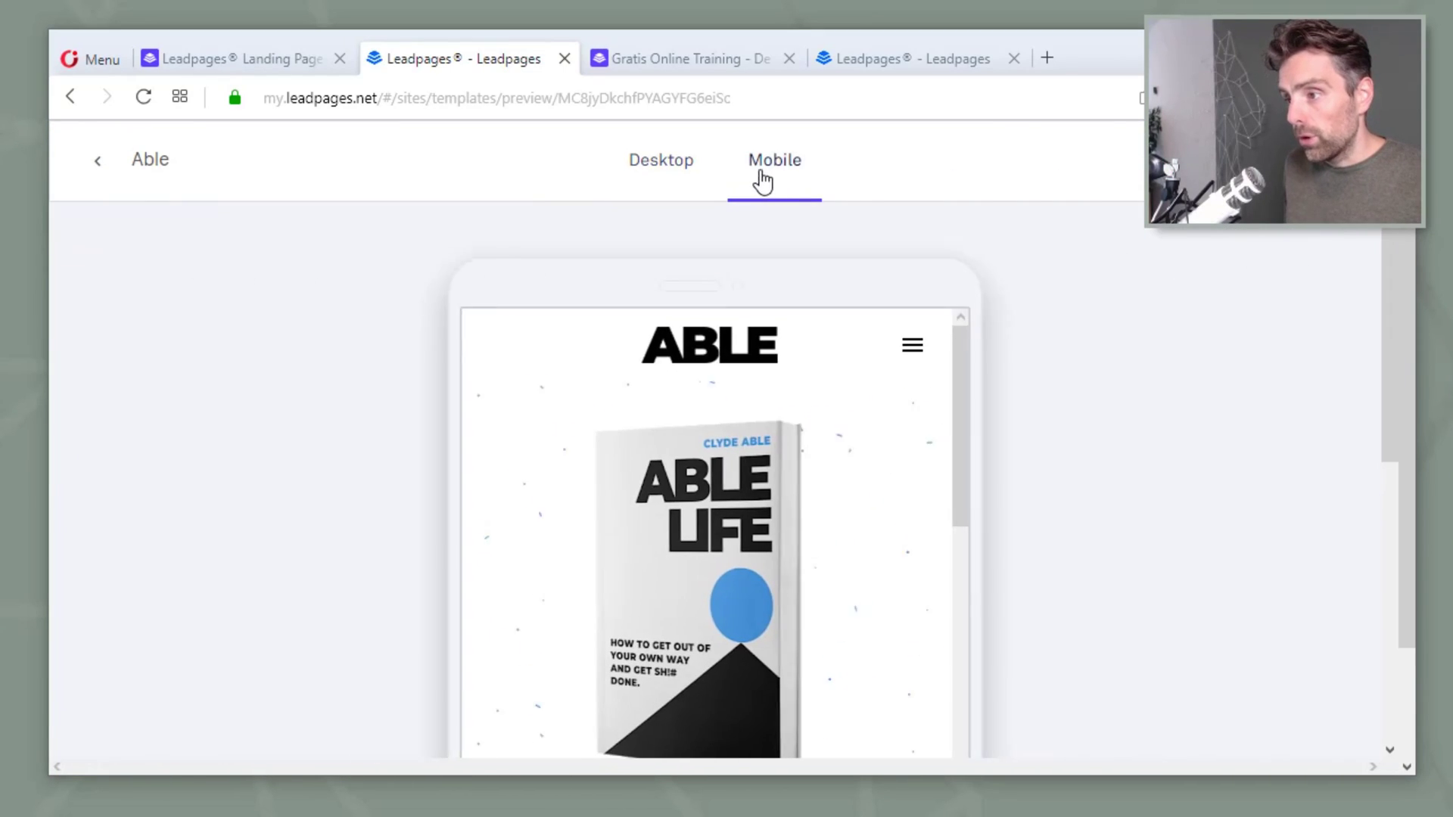
left_click(651, 176)
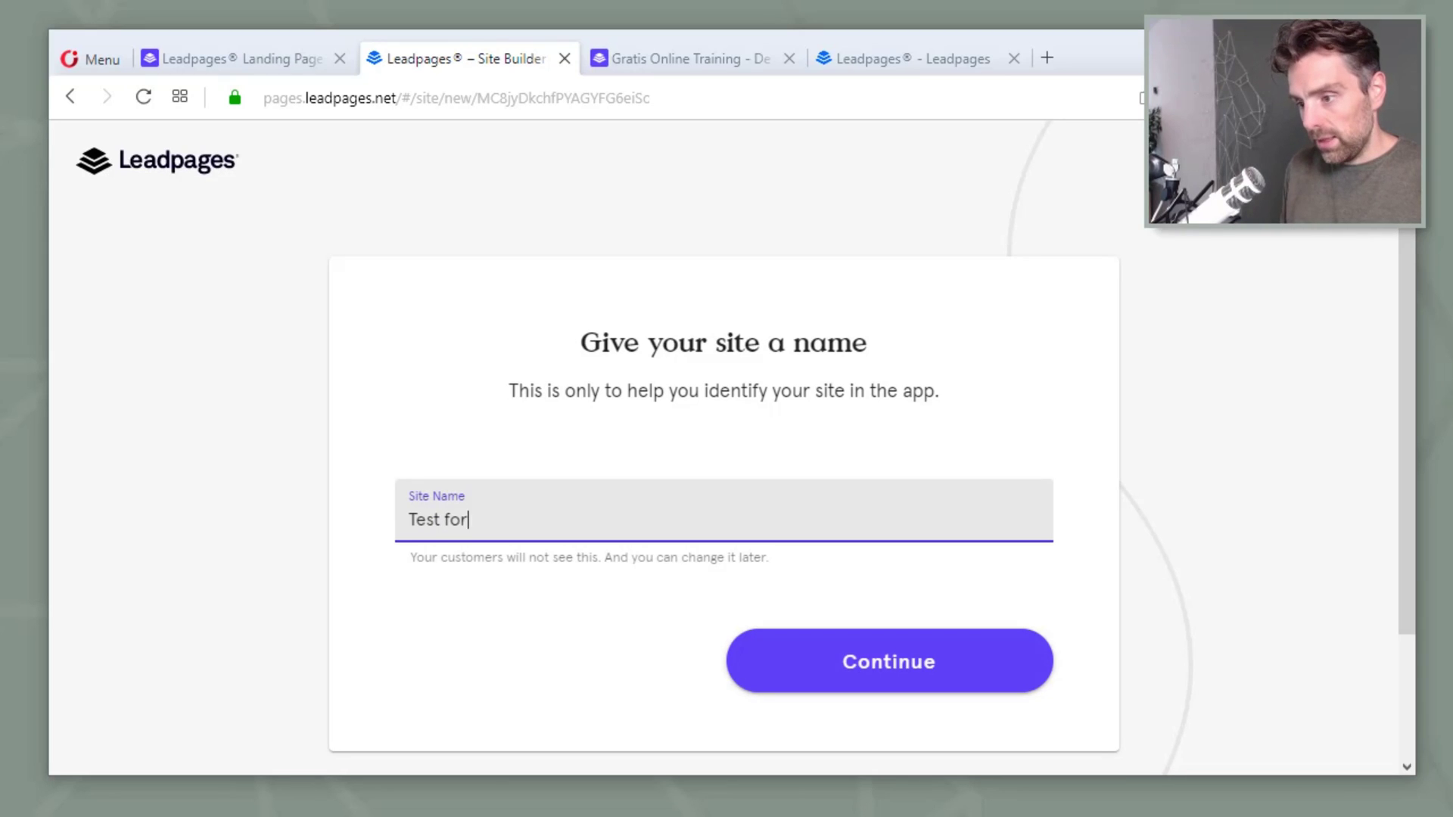
Name the new site "Test for this video" and create it from the Able template.
type("deo")
key("Return")
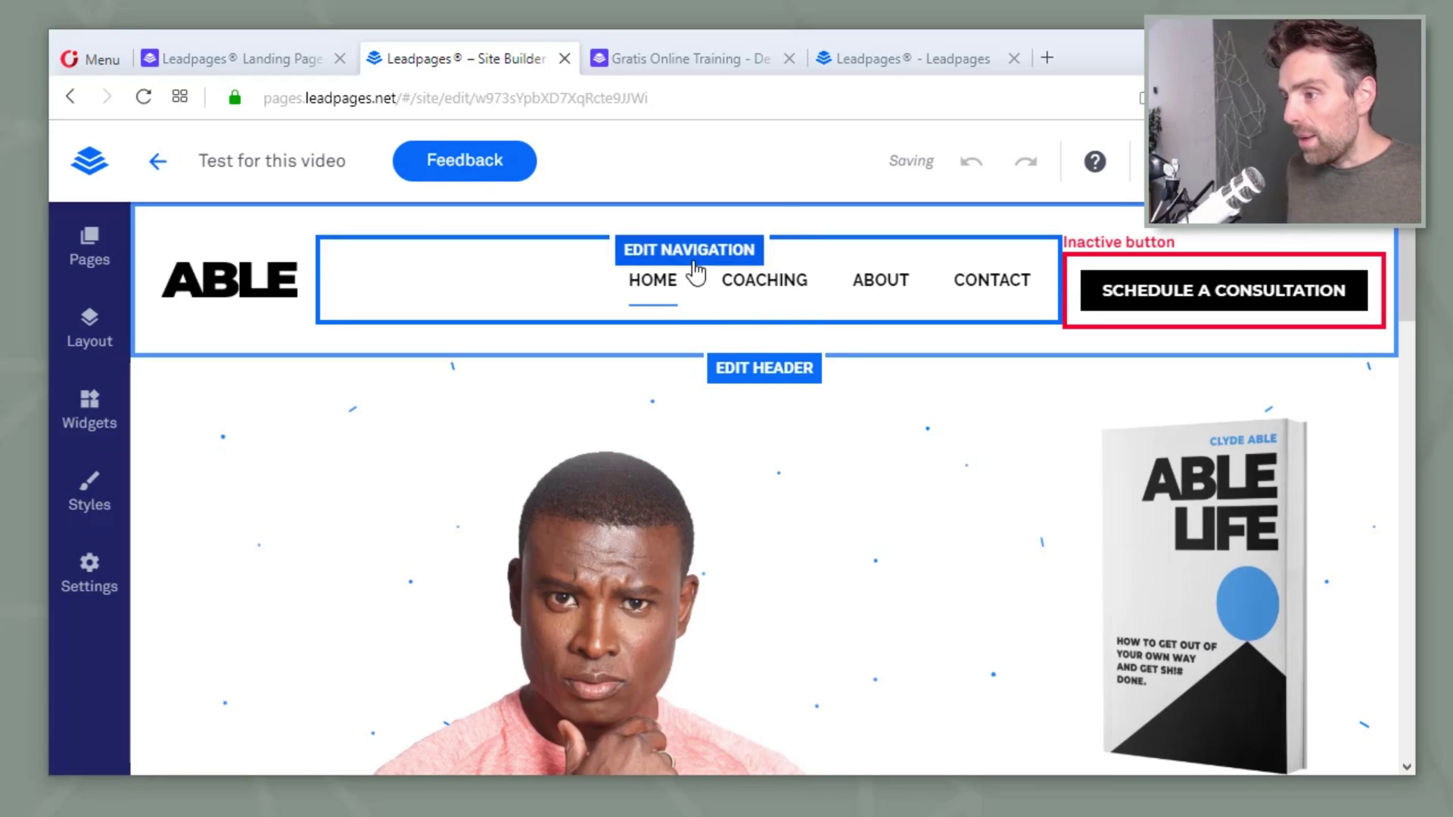
Look over the home page of the new Able site in the site builder.
scroll(694, 424, "down", 9)
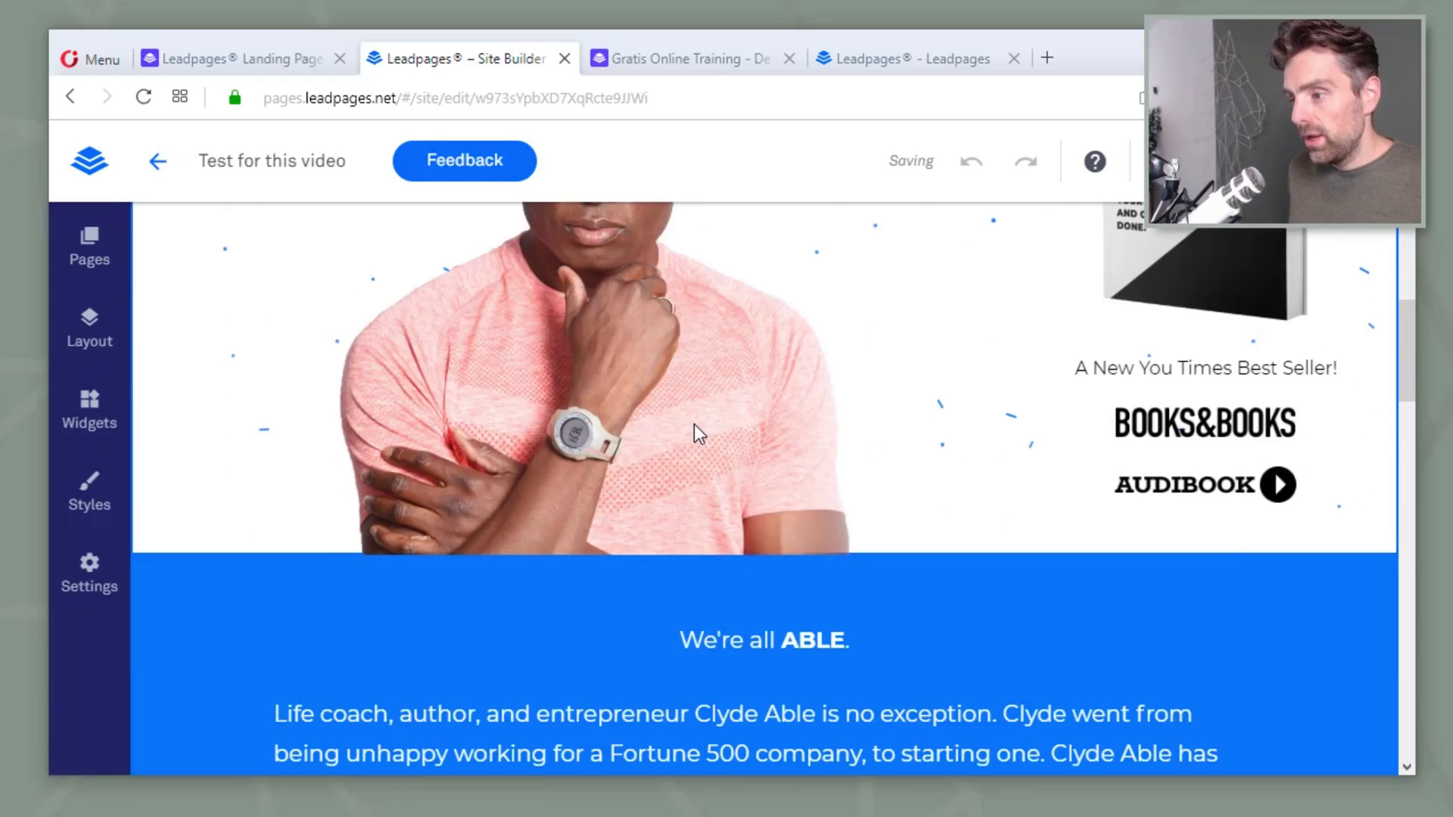
scroll(749, 514, "up", 9)
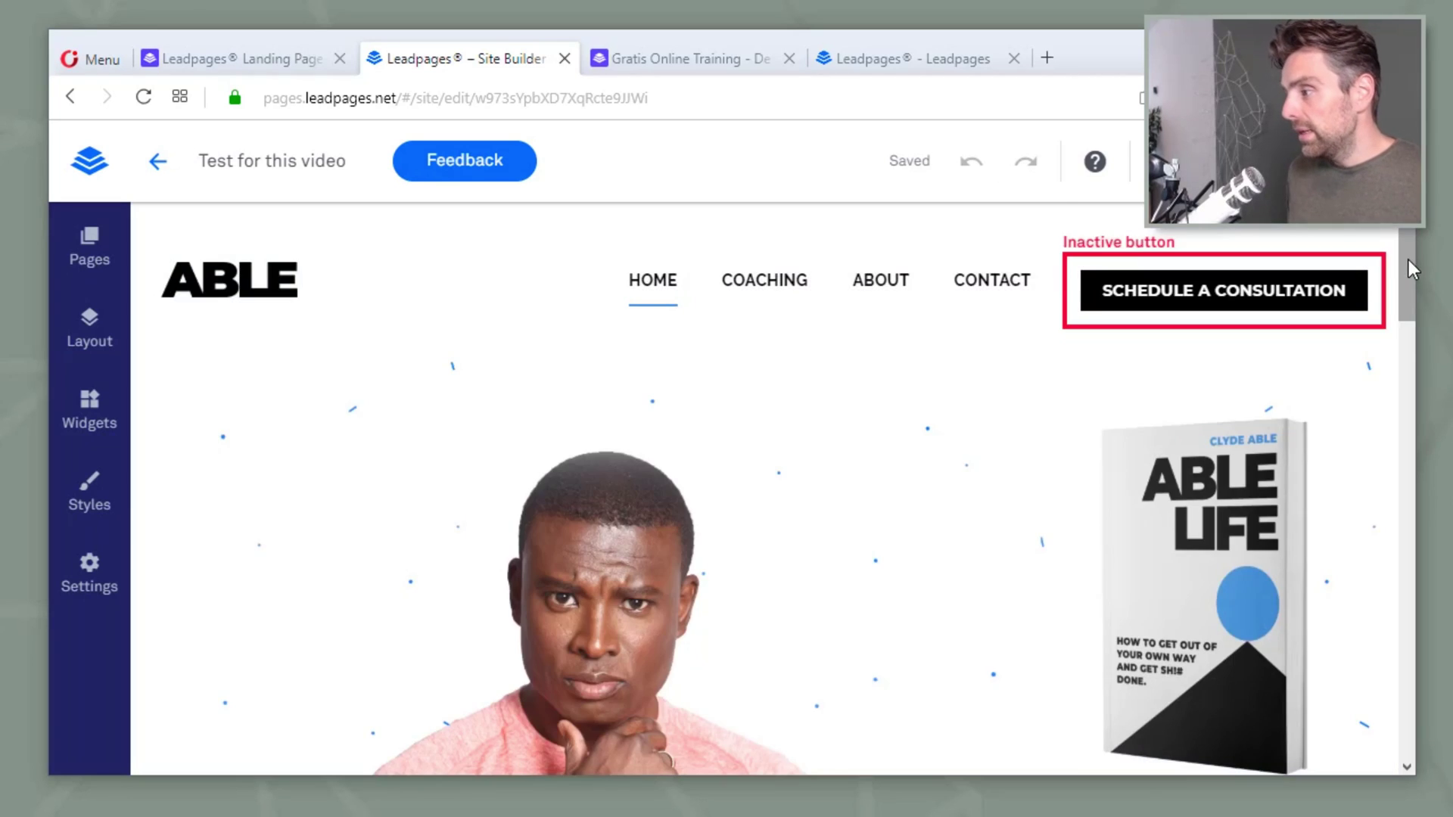
mouse_move(1409, 260)
left_mouse_down()
mouse_move(1409, 424)
mouse_move(1387, 533)
mouse_move(1379, 250)
left_mouse_up()
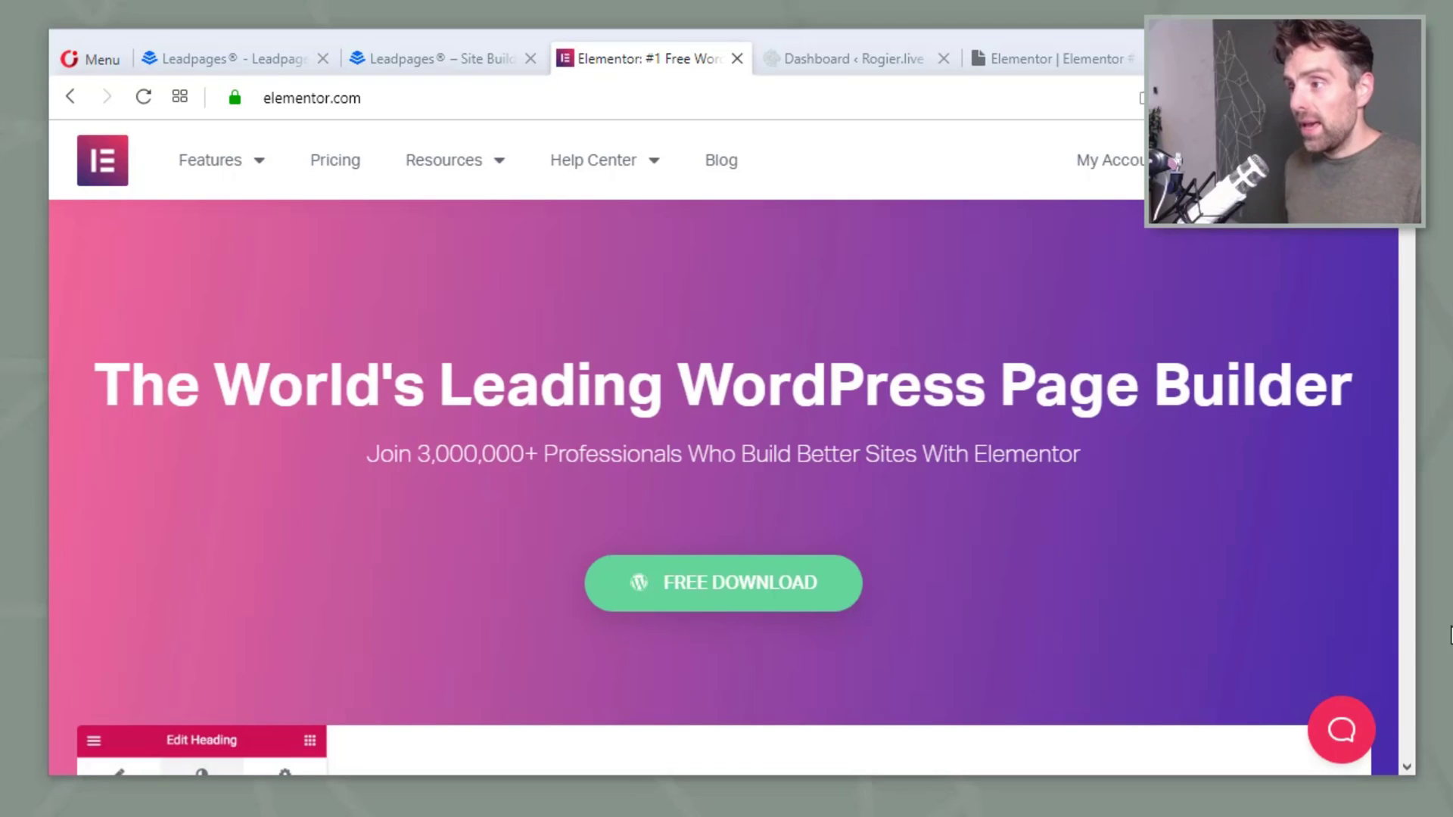
Compare the WordPress dashboard with the Leadpages landing page list and site builder, then switch to the blank Elementor page editor.
left_click(843, 59)
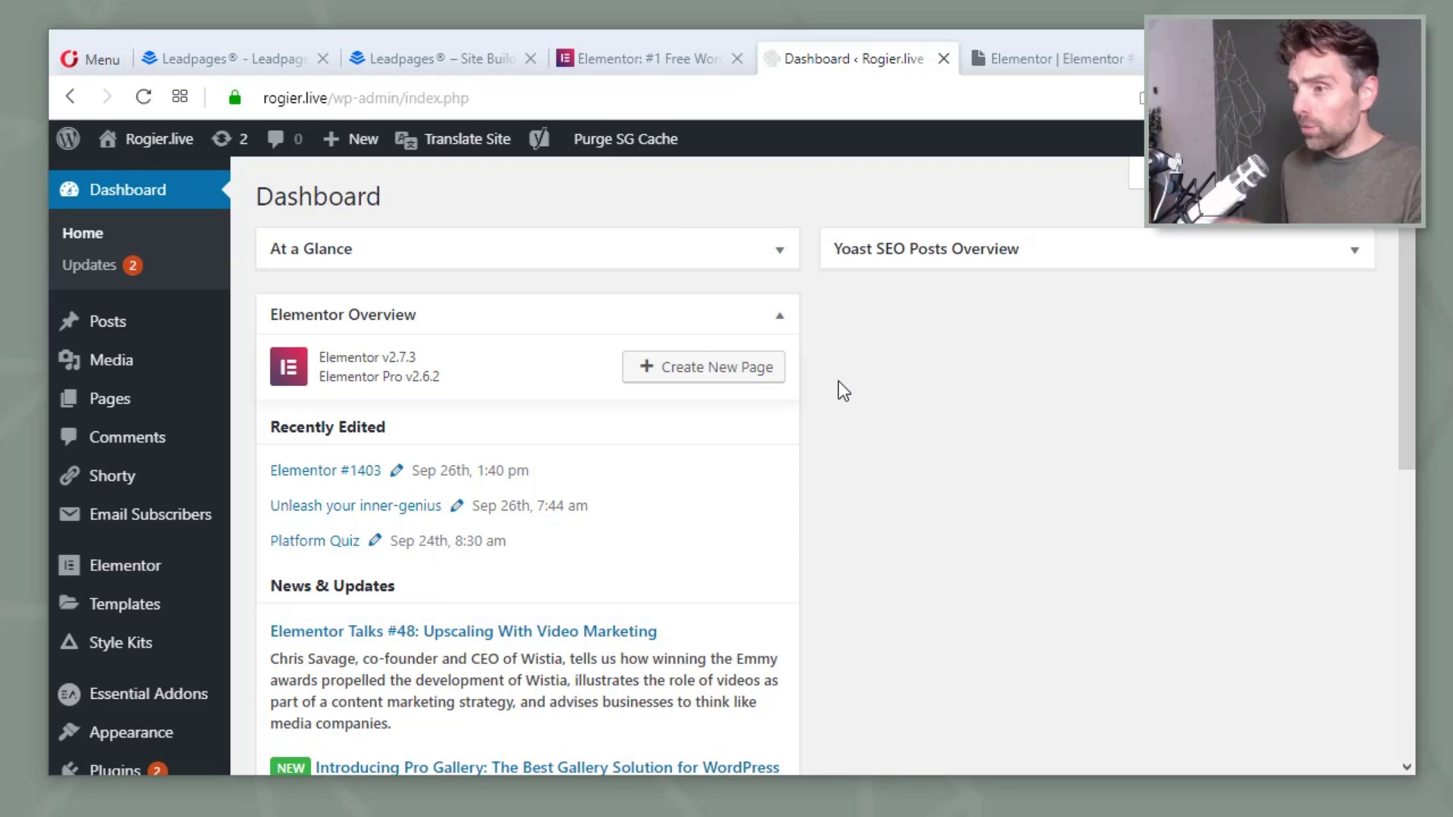
left_click(260, 61)
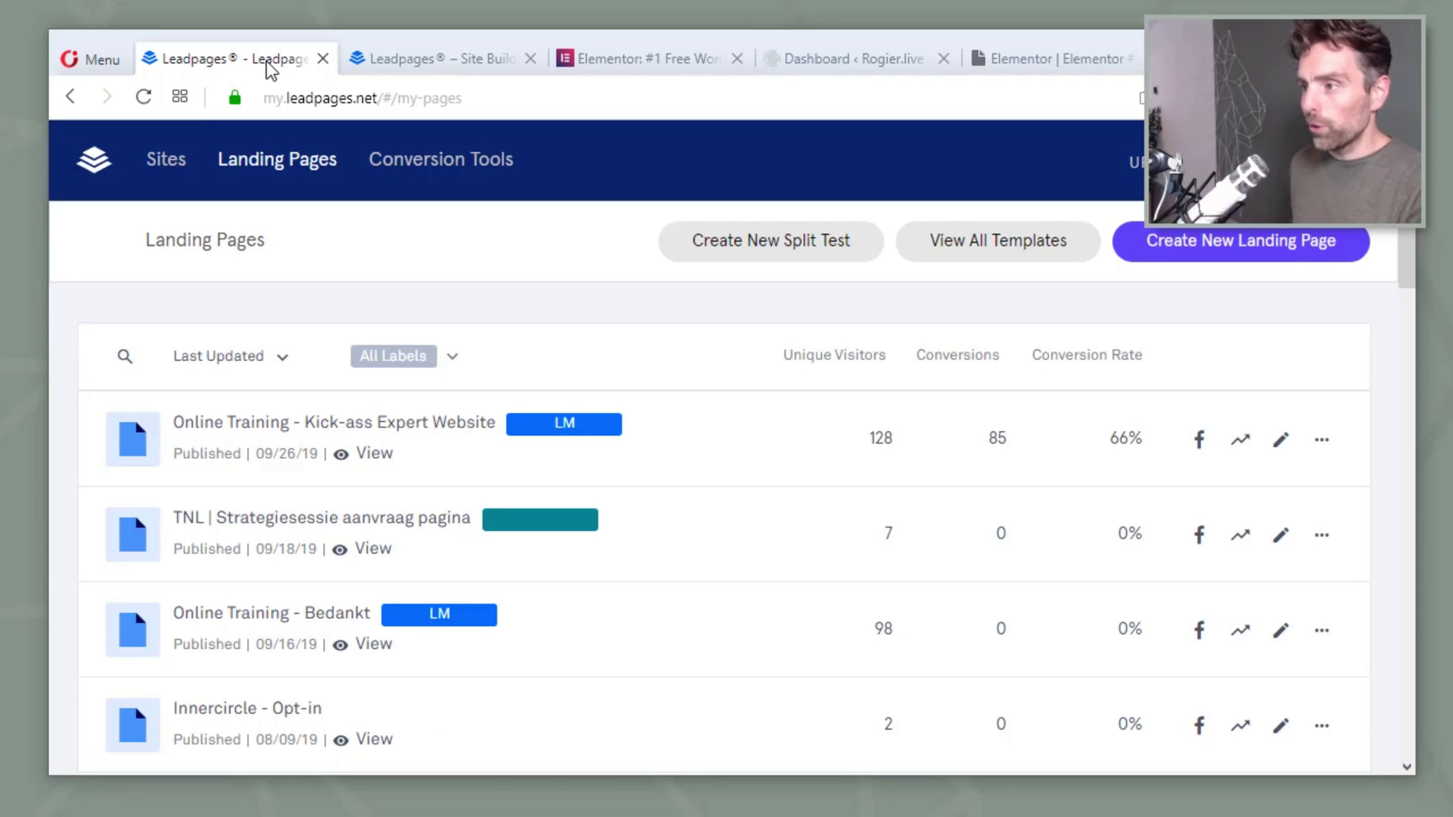
left_click(791, 59)
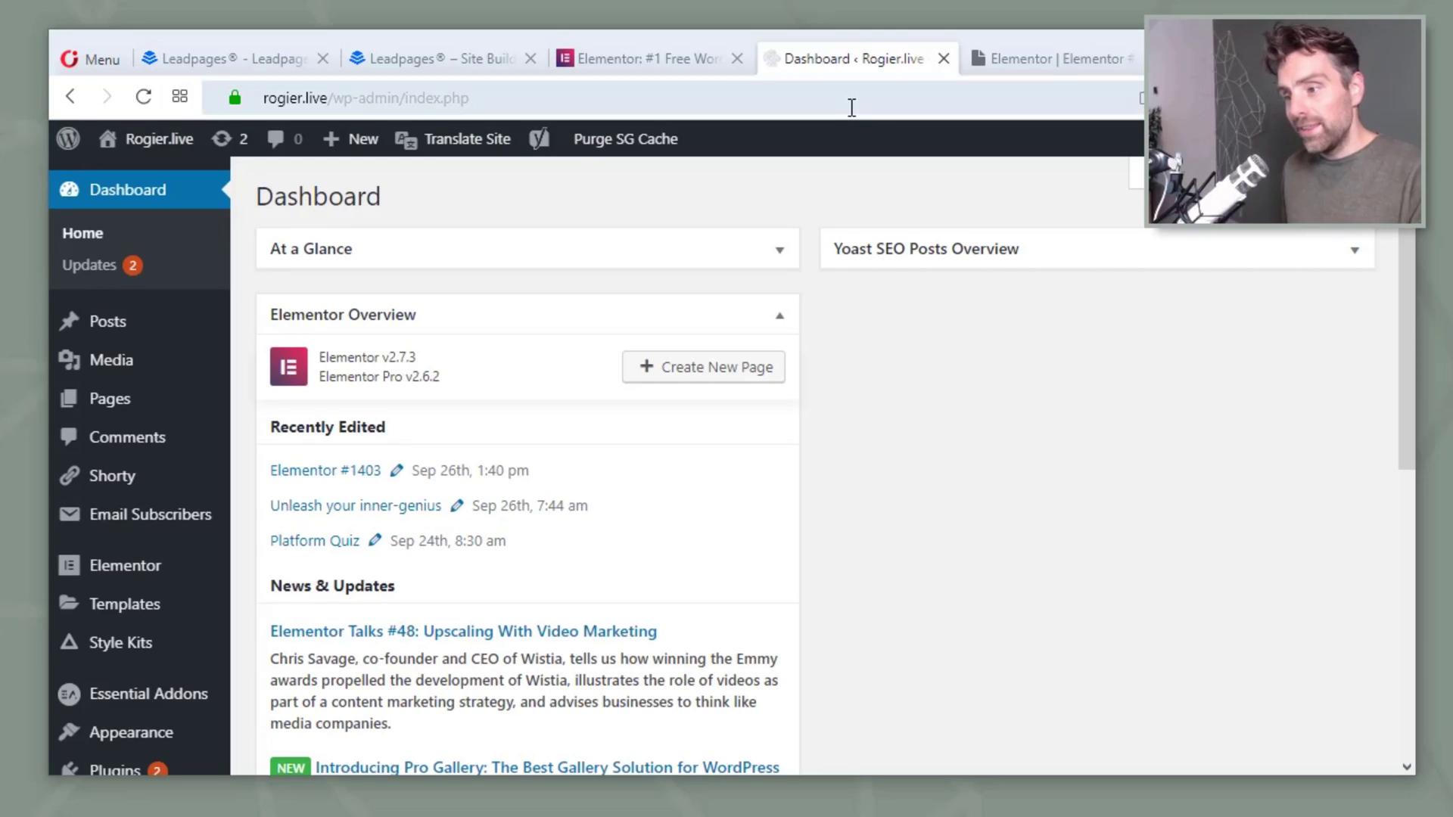
left_click(416, 58)
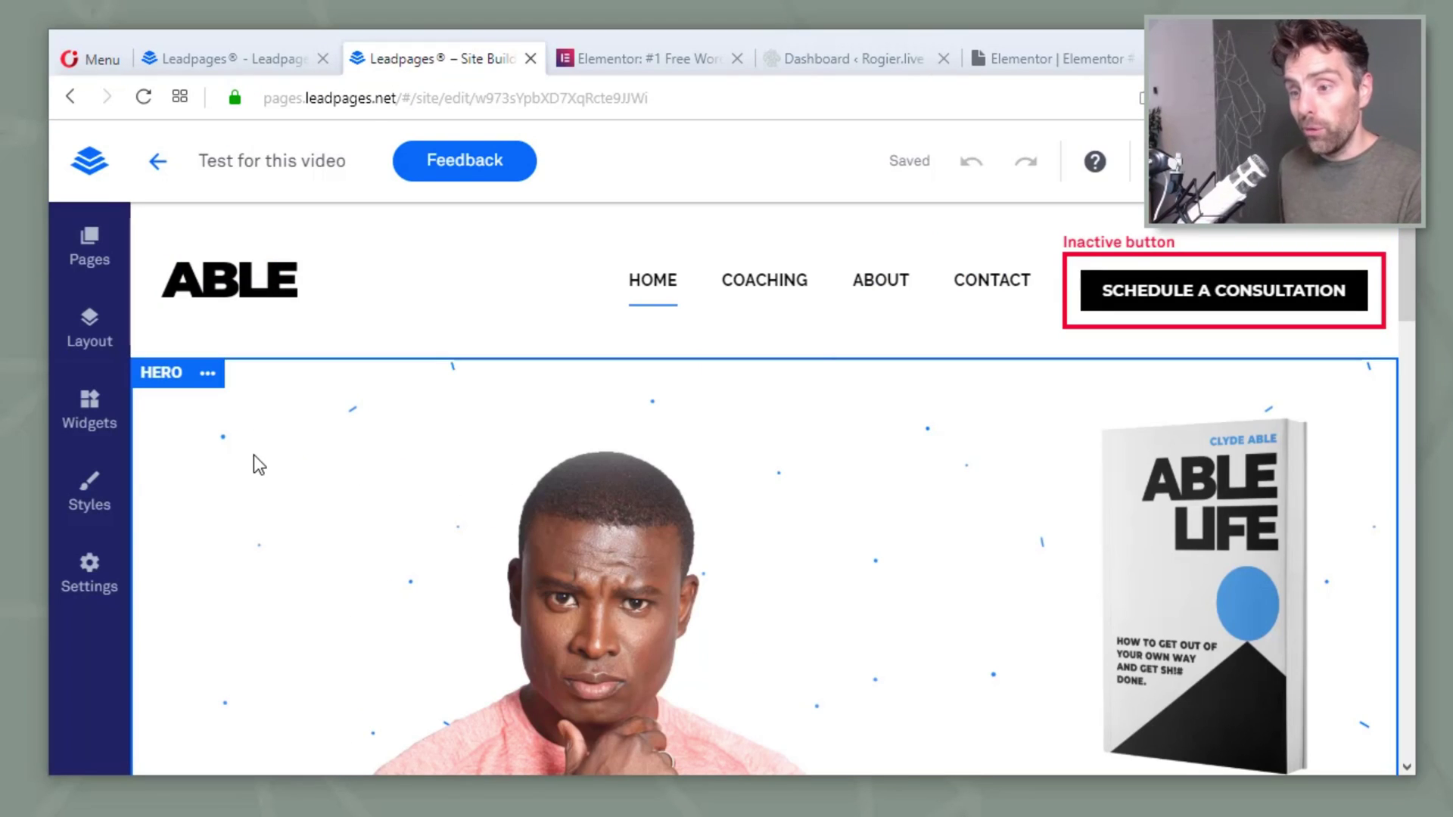
left_click(1018, 61)
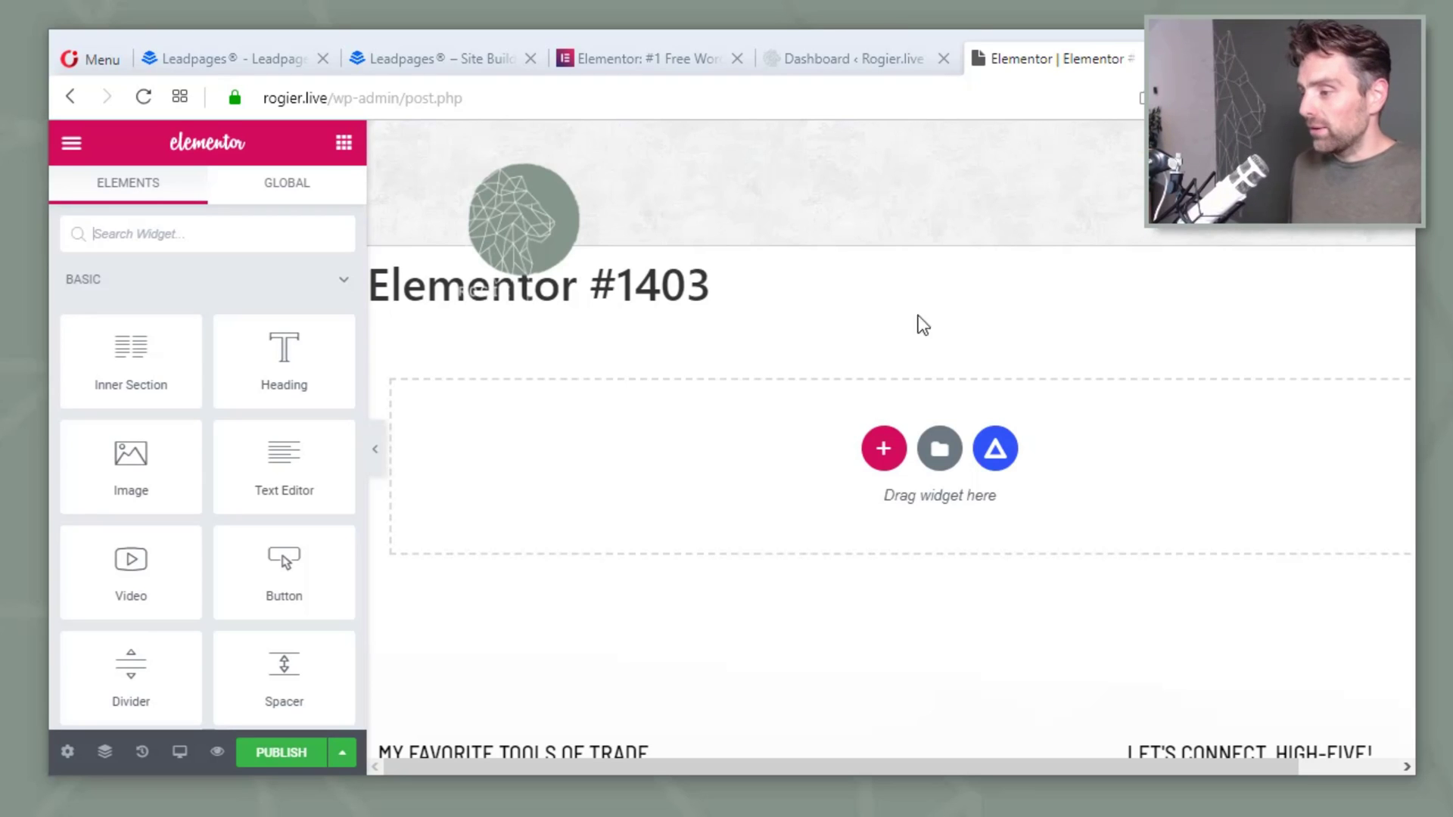
Browse the page templates in the Elementor library and preview the portfolio "About Me" template.
left_click(940, 454)
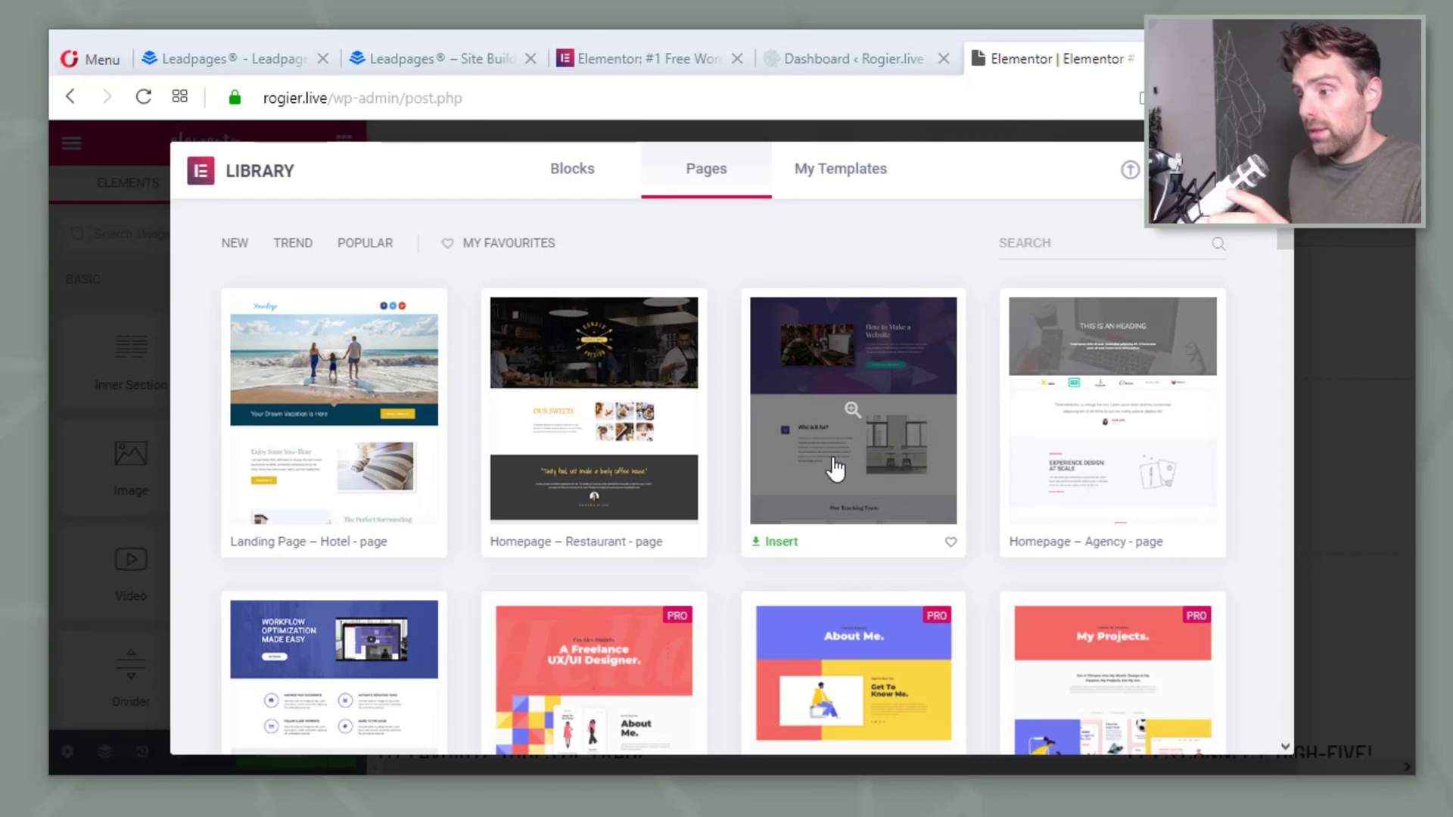
scroll(810, 443, "down", 8)
scroll(813, 447, "down", 4)
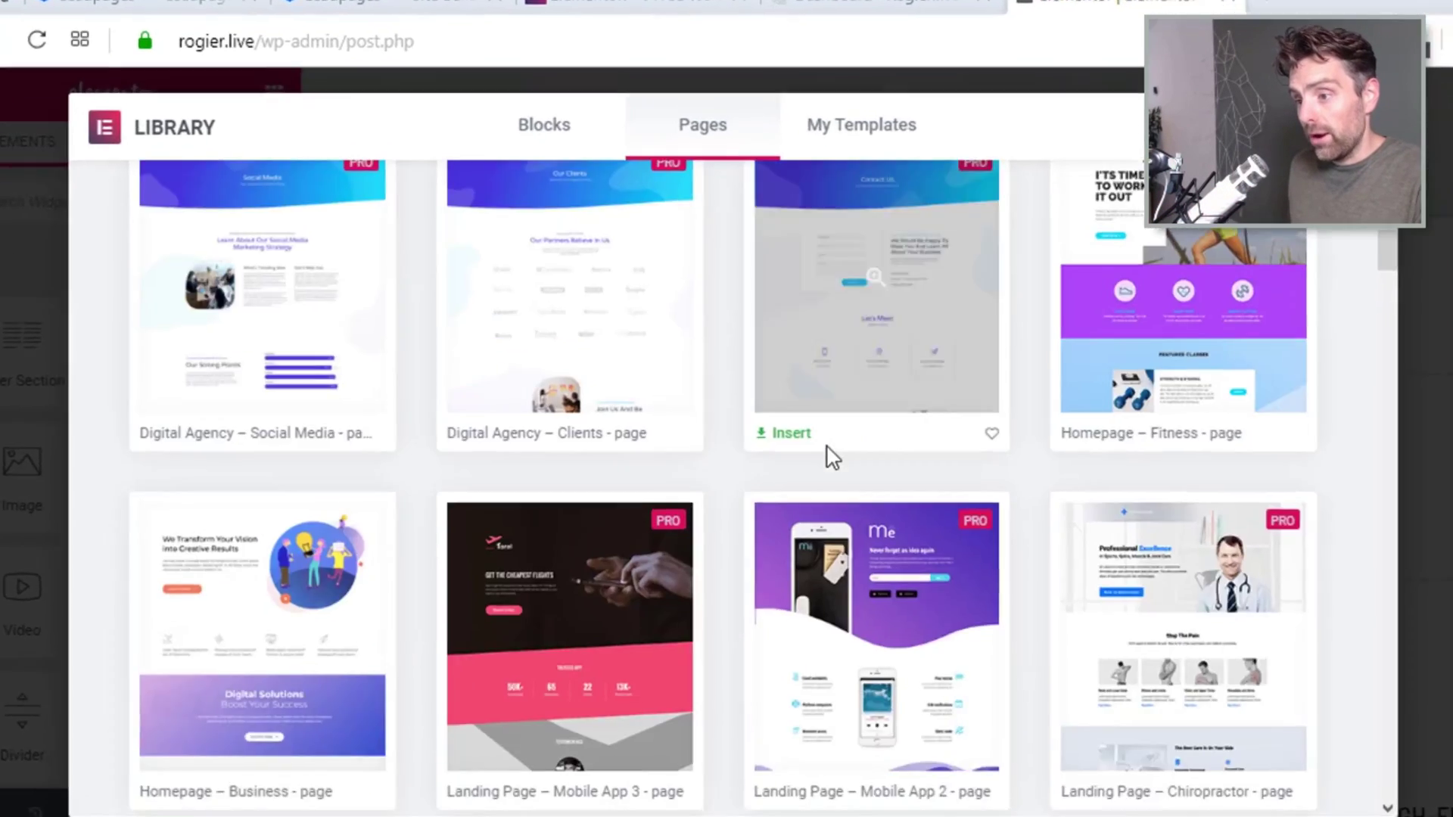
scroll(812, 451, "up", 12)
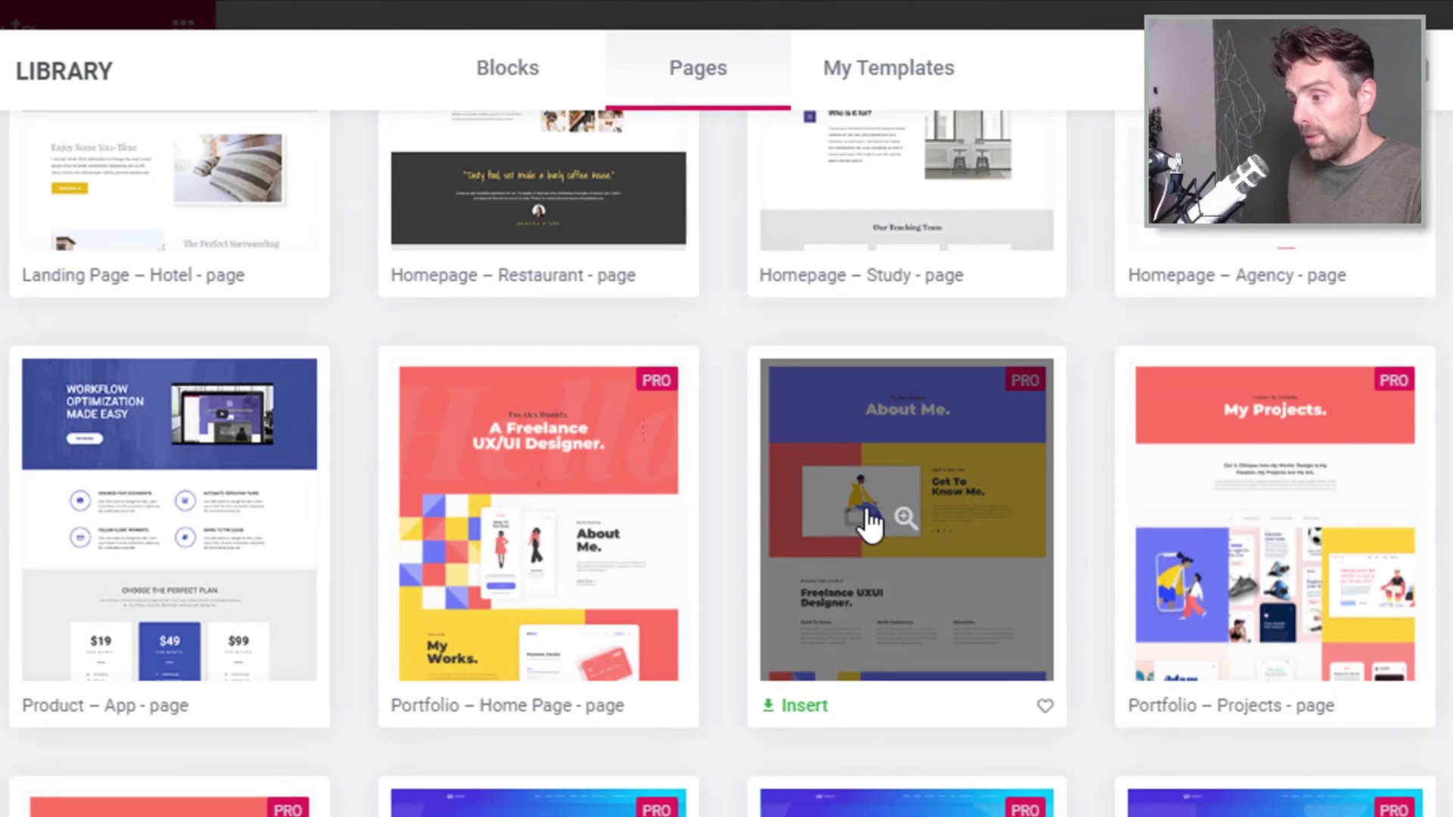
left_click(907, 526)
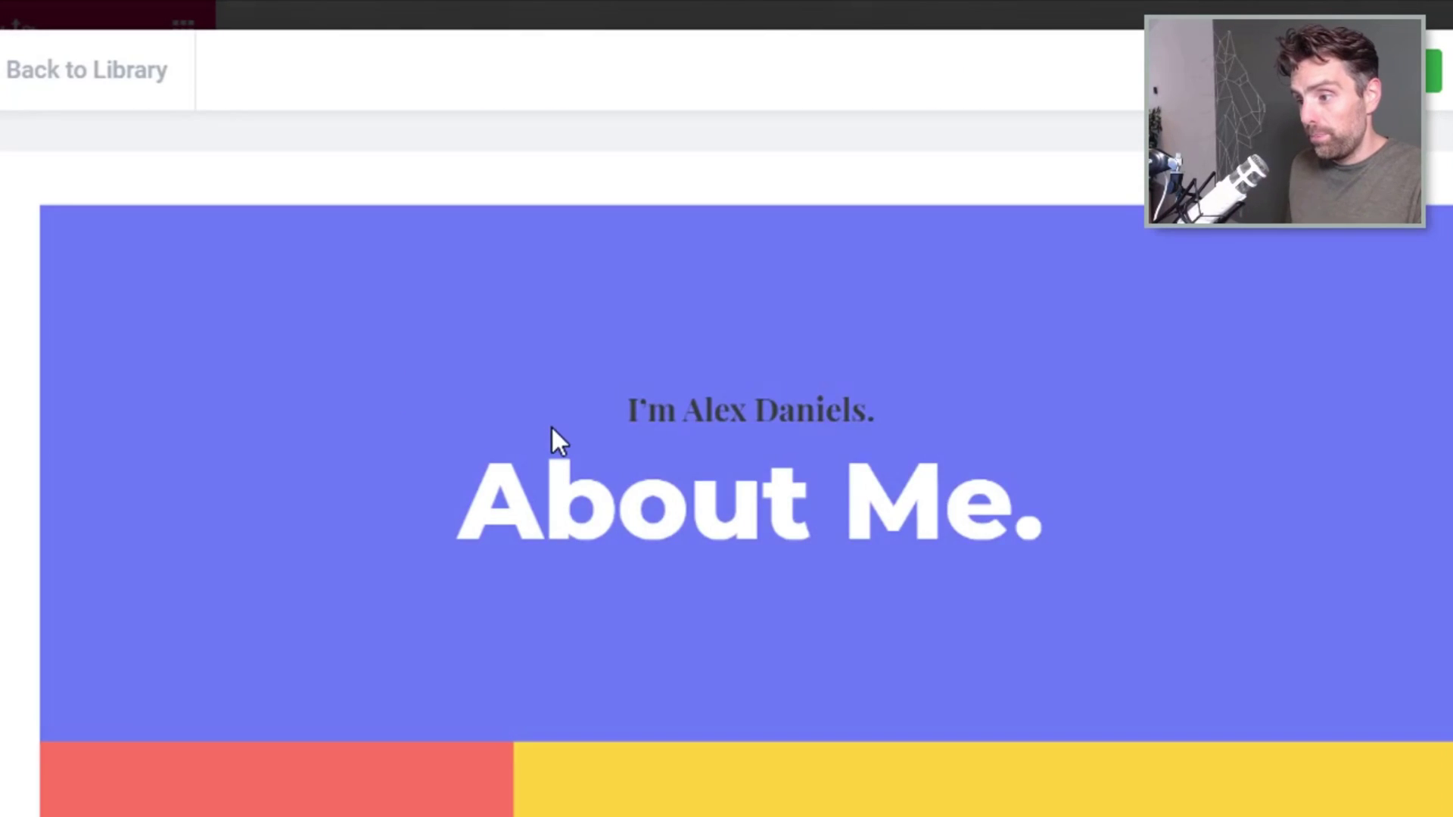
scroll(553, 437, "down", 15)
scroll(562, 434, "down", 5)
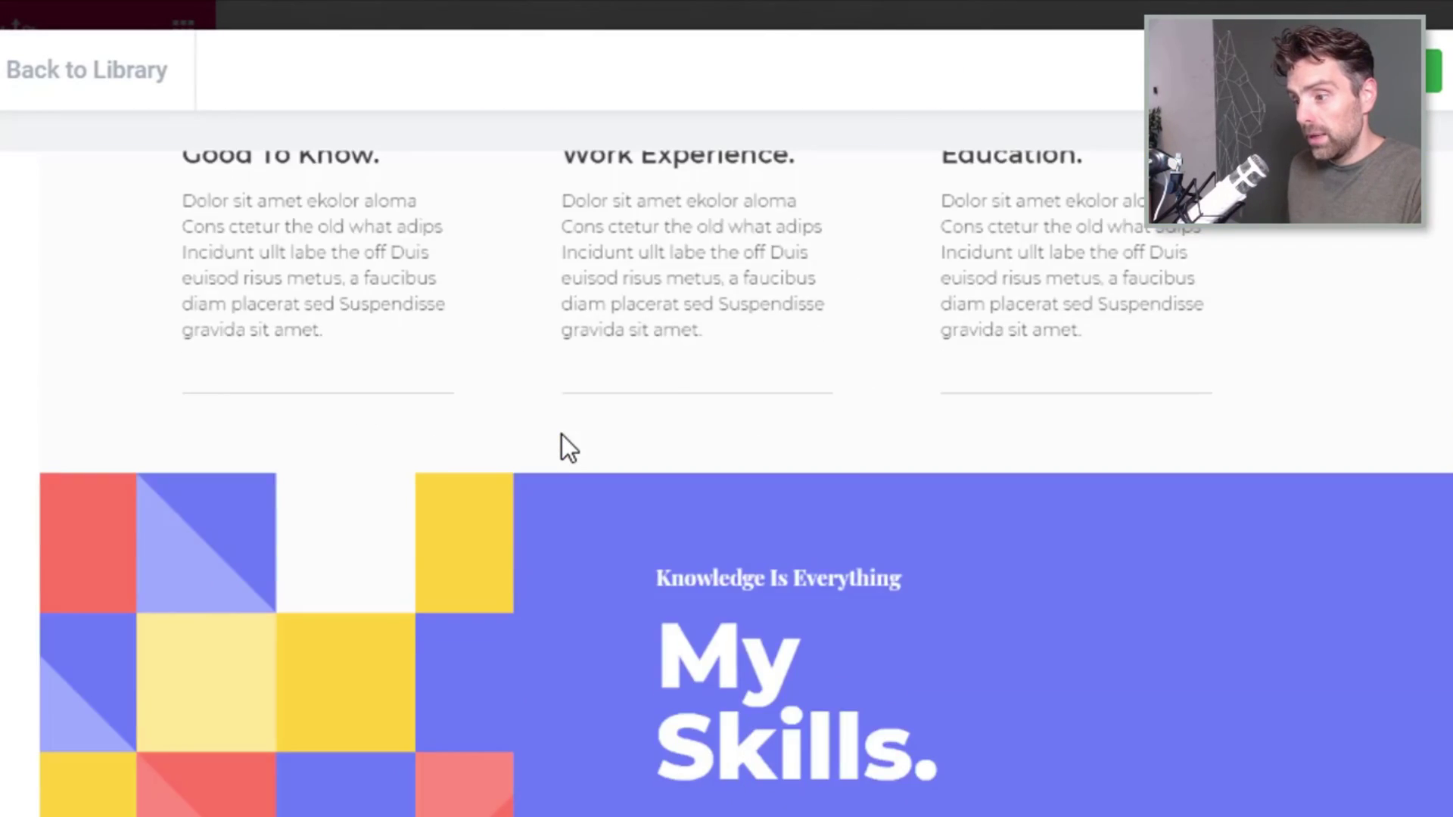
scroll(568, 447, "up", 20)
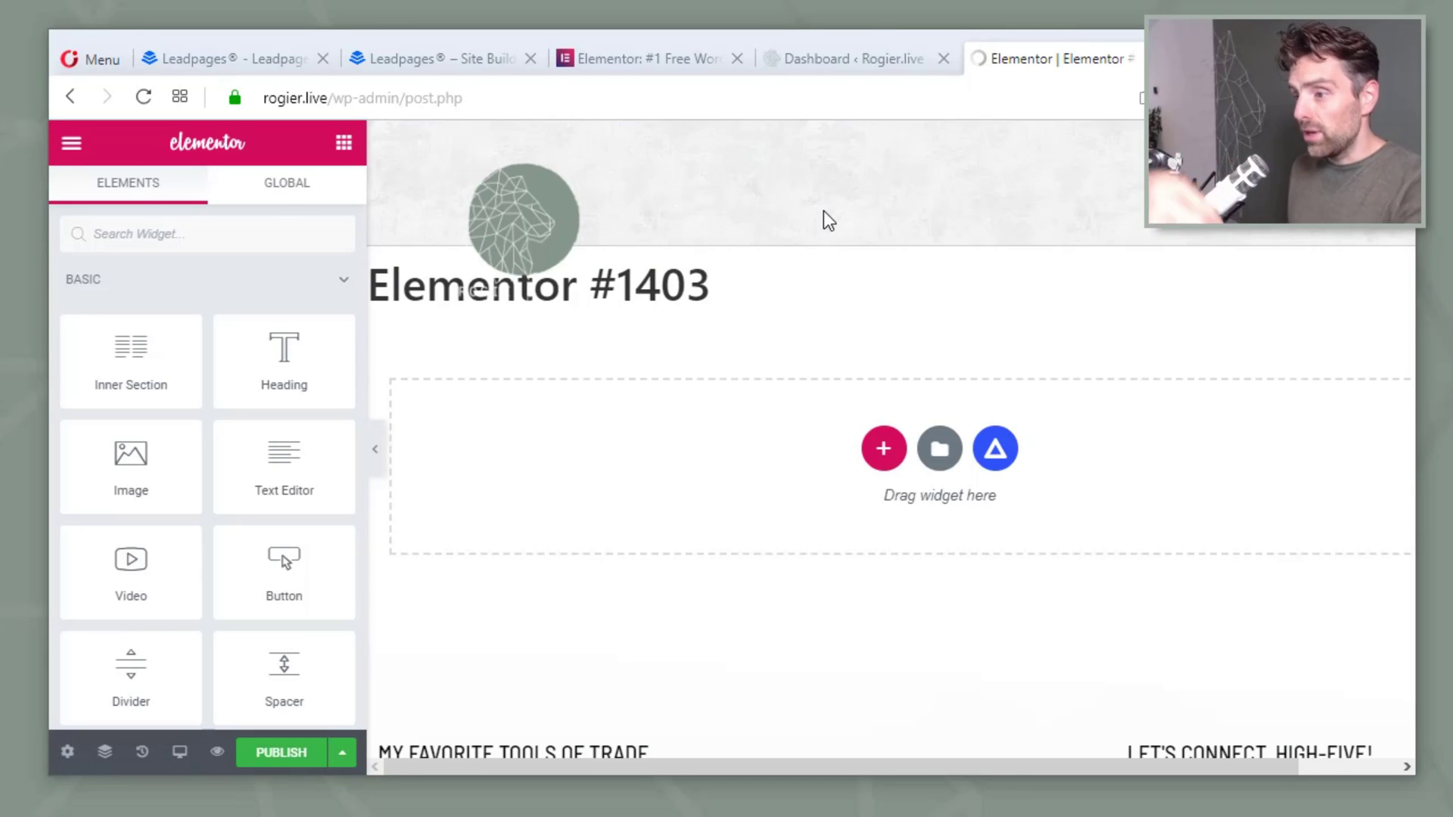
Set the blank page's layout to Elementor Canvas.
scroll(819, 250, "down", 7)
scroll(912, 408, "up", 7)
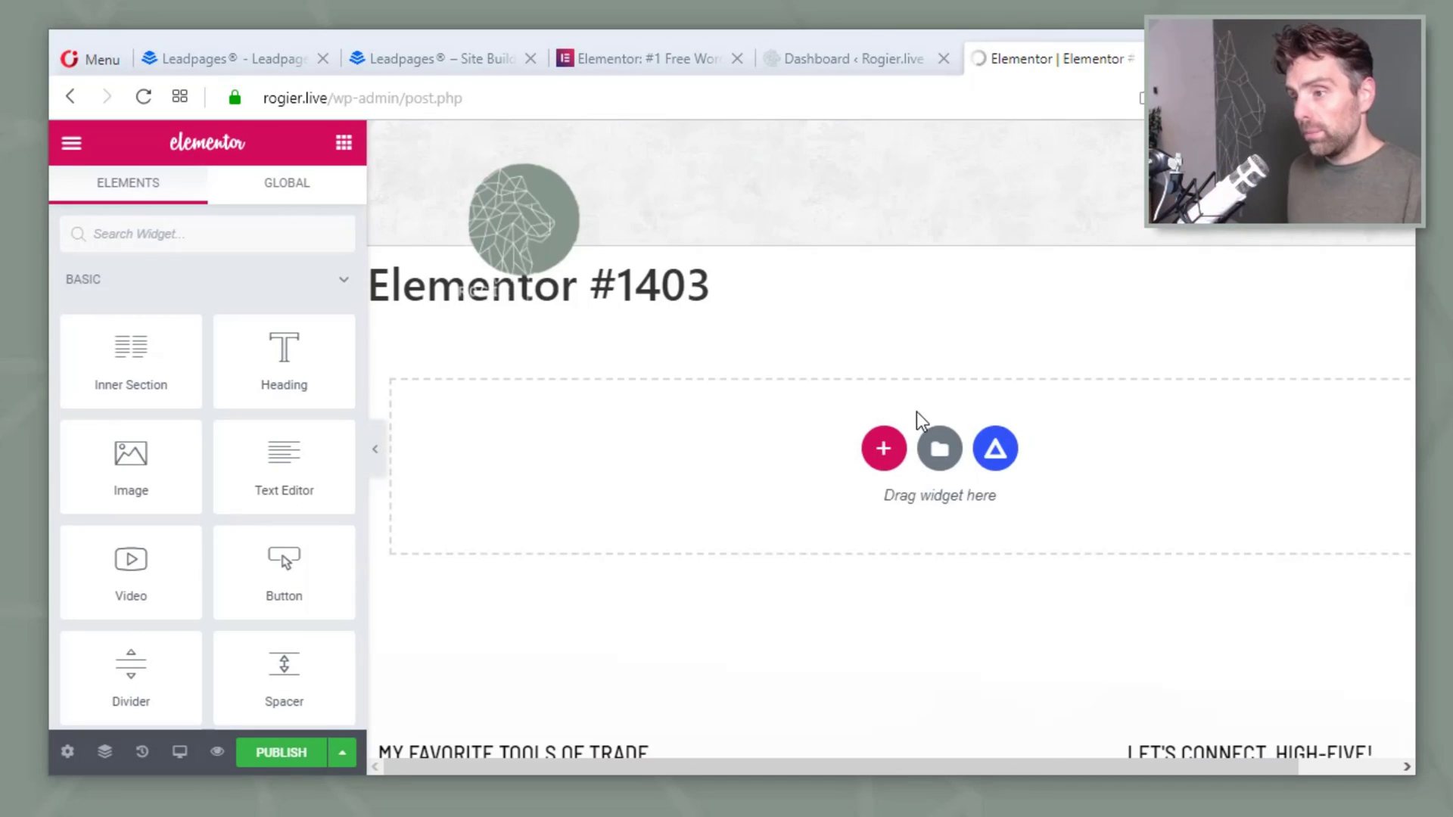
left_click(67, 752)
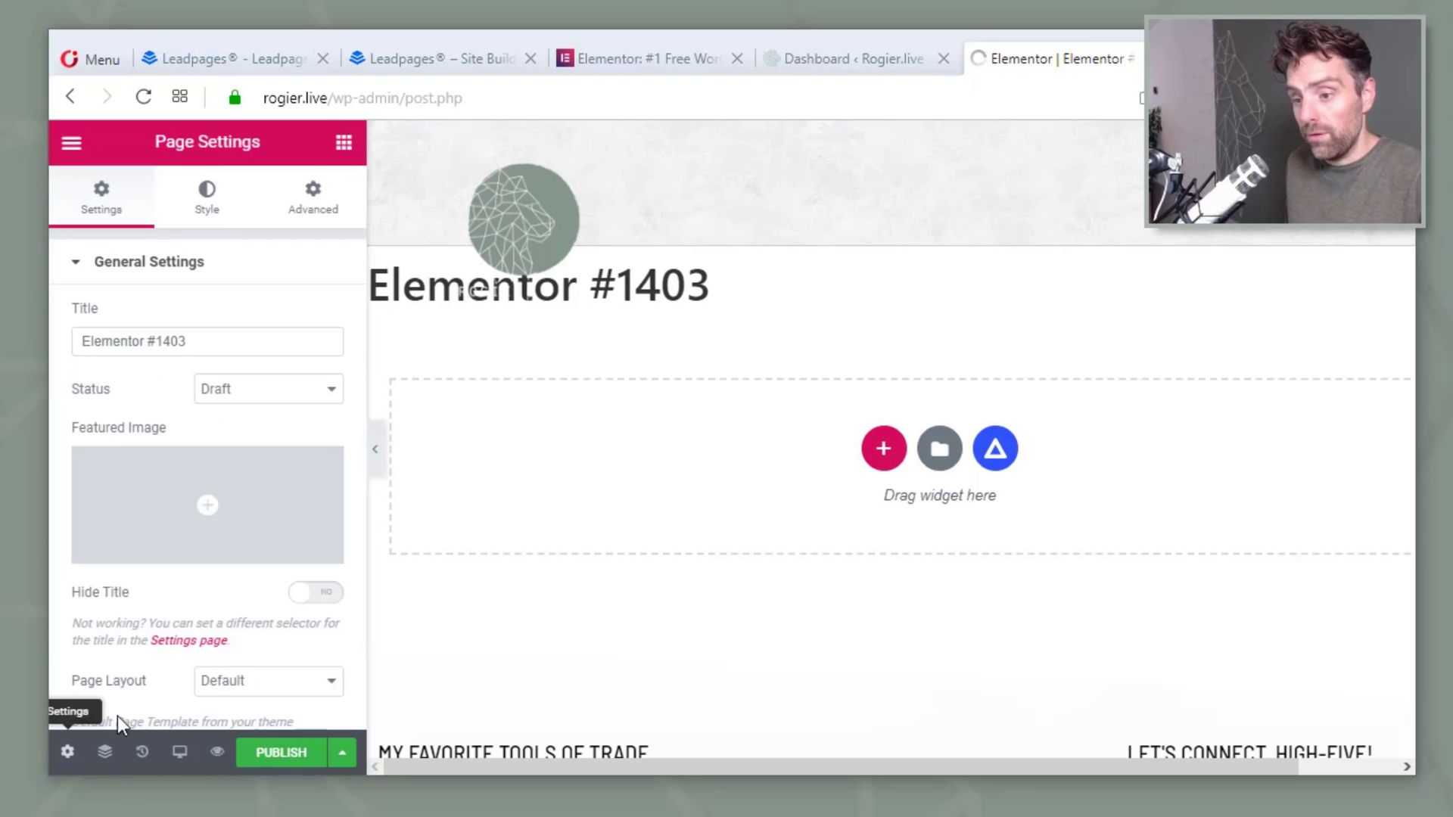
left_click(271, 693)
left_click(289, 724)
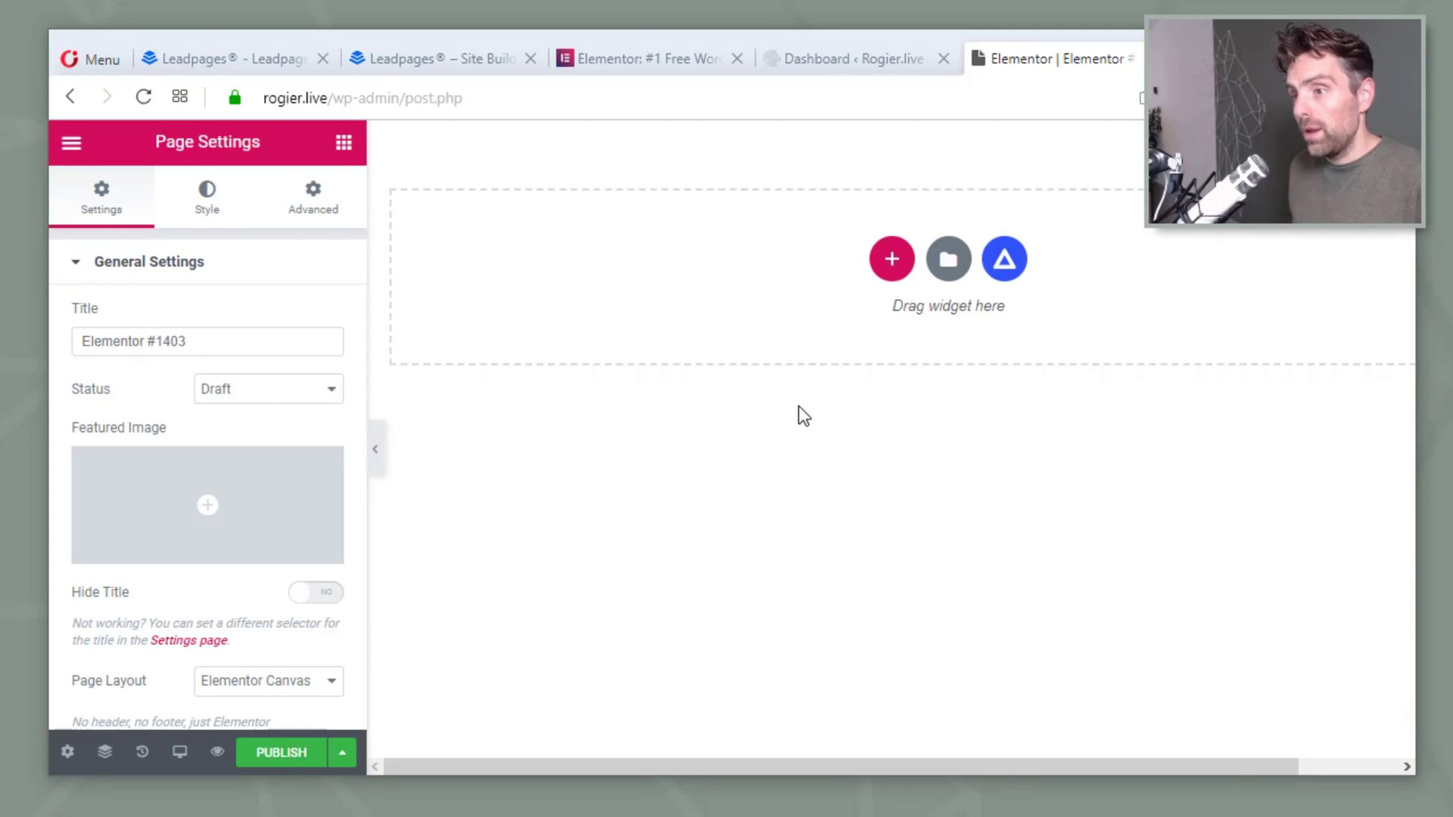
Insert the saved Lionpack page template into the blank page and import its document settings as well.
left_click(950, 265)
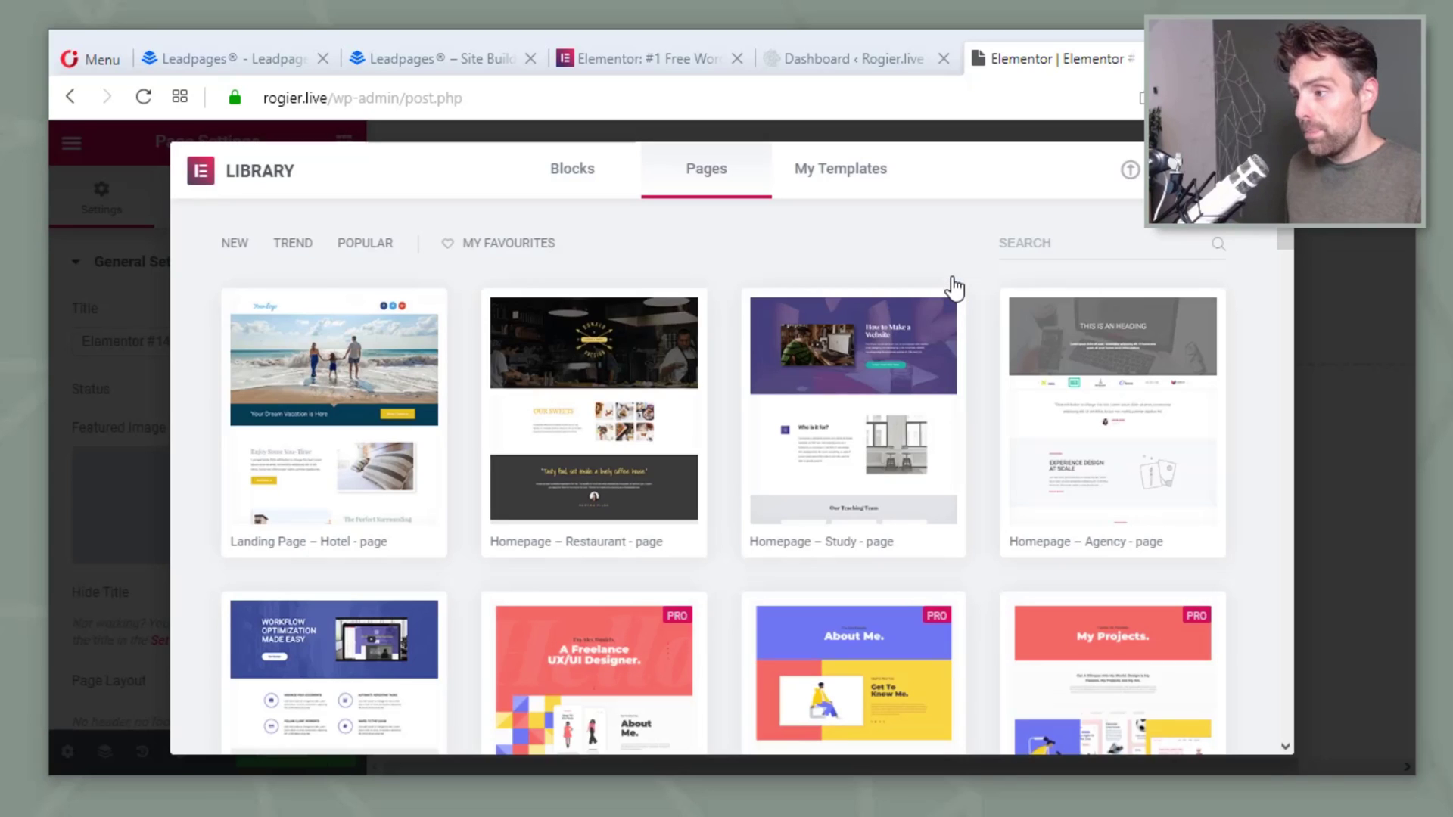
left_click(861, 180)
scroll(391, 465, "down", 5)
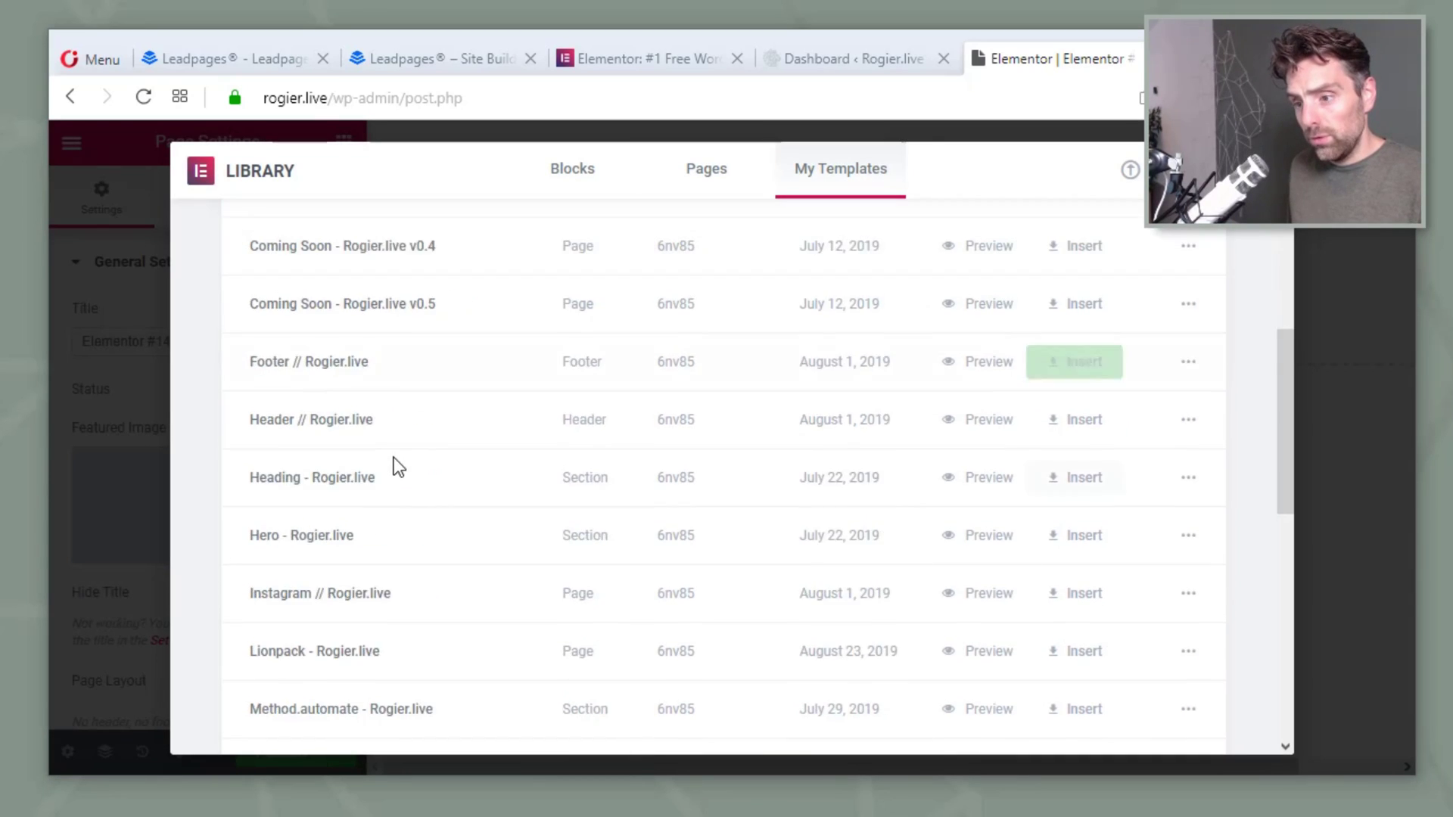
scroll(394, 463, "down", 1)
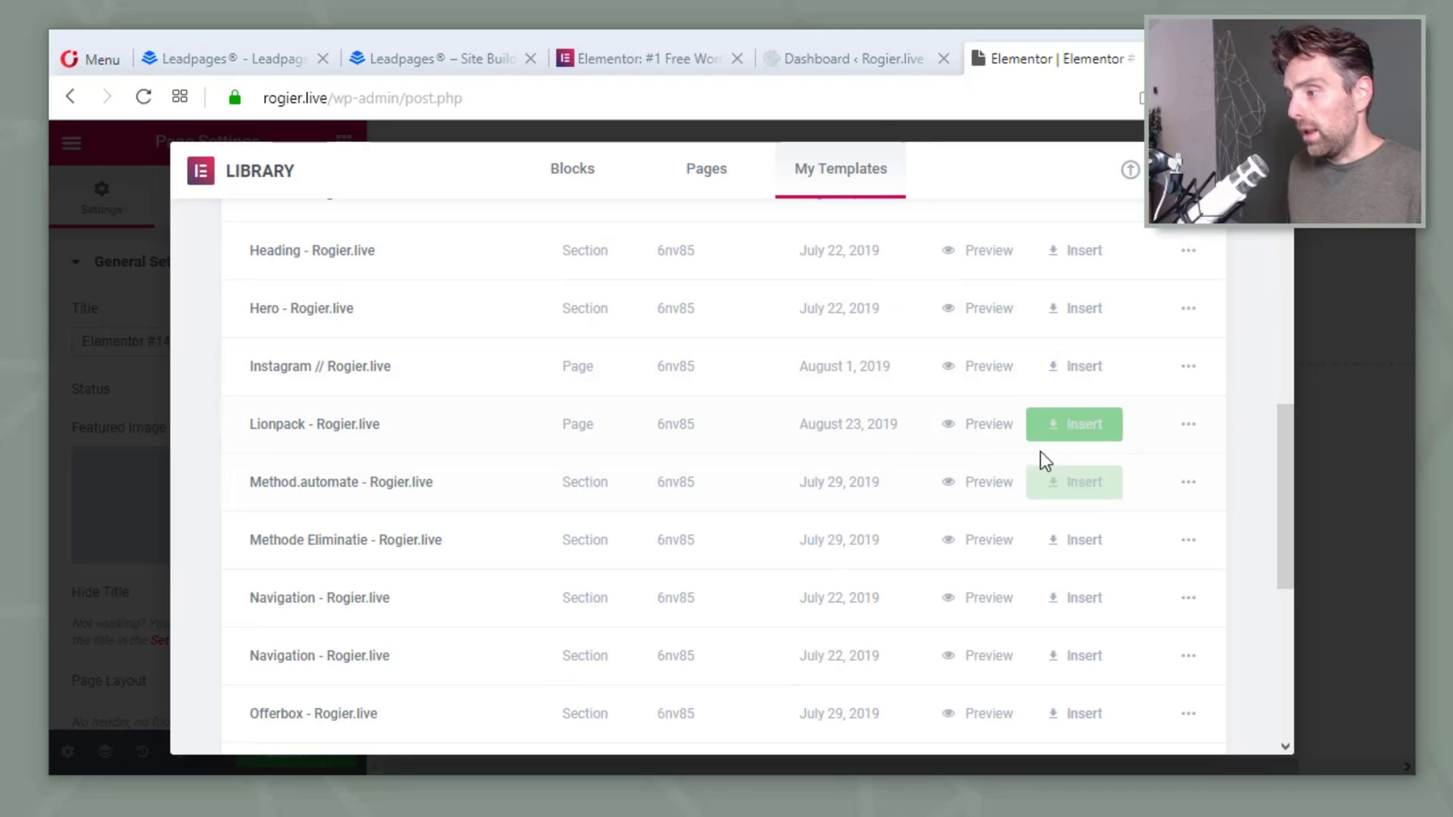
left_click(1071, 437)
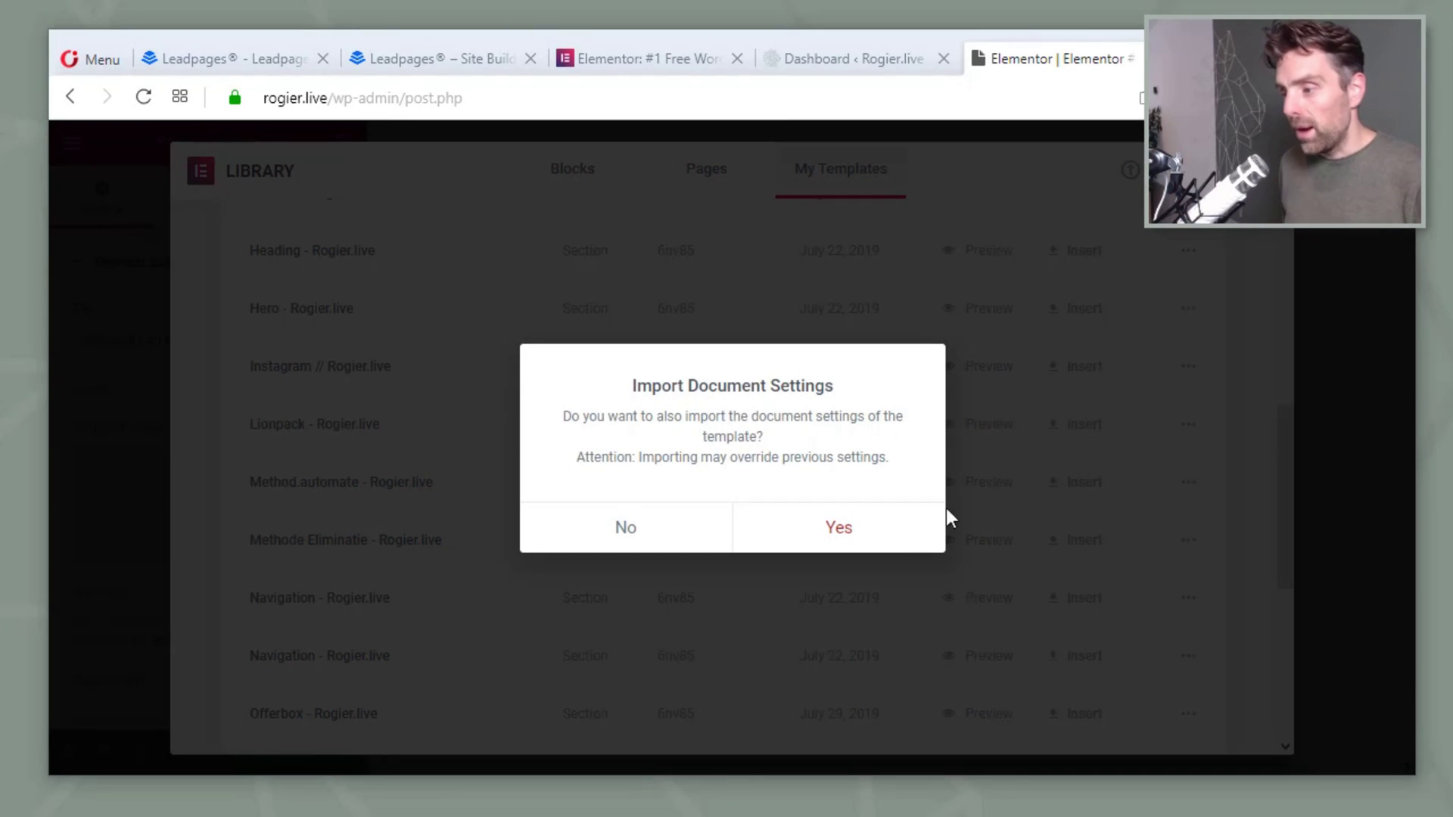
left_click(895, 551)
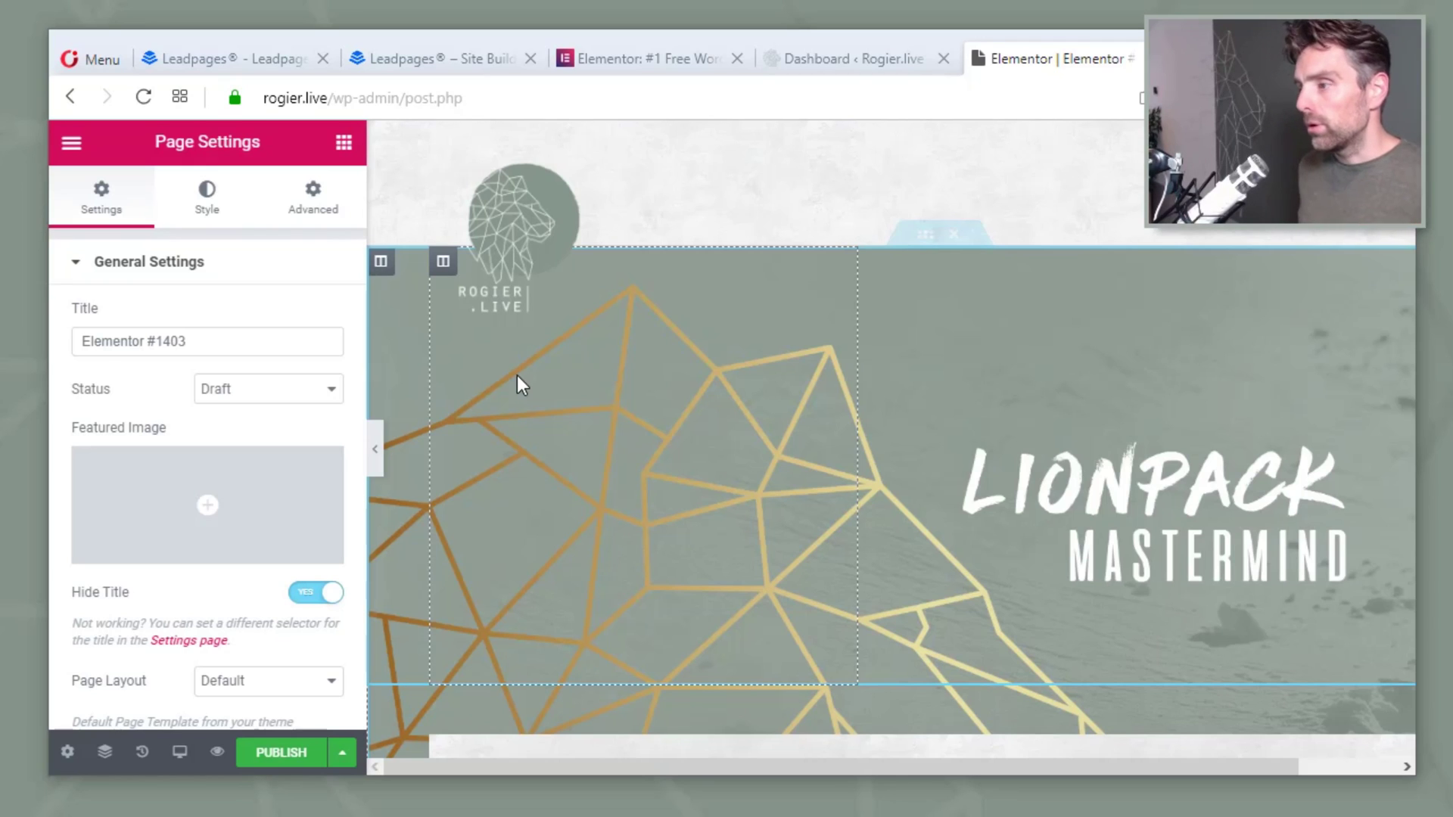
Examine the inserted page and the layout, style and advanced settings of the section below the two call-to-action buttons.
scroll(951, 224, "down", 5)
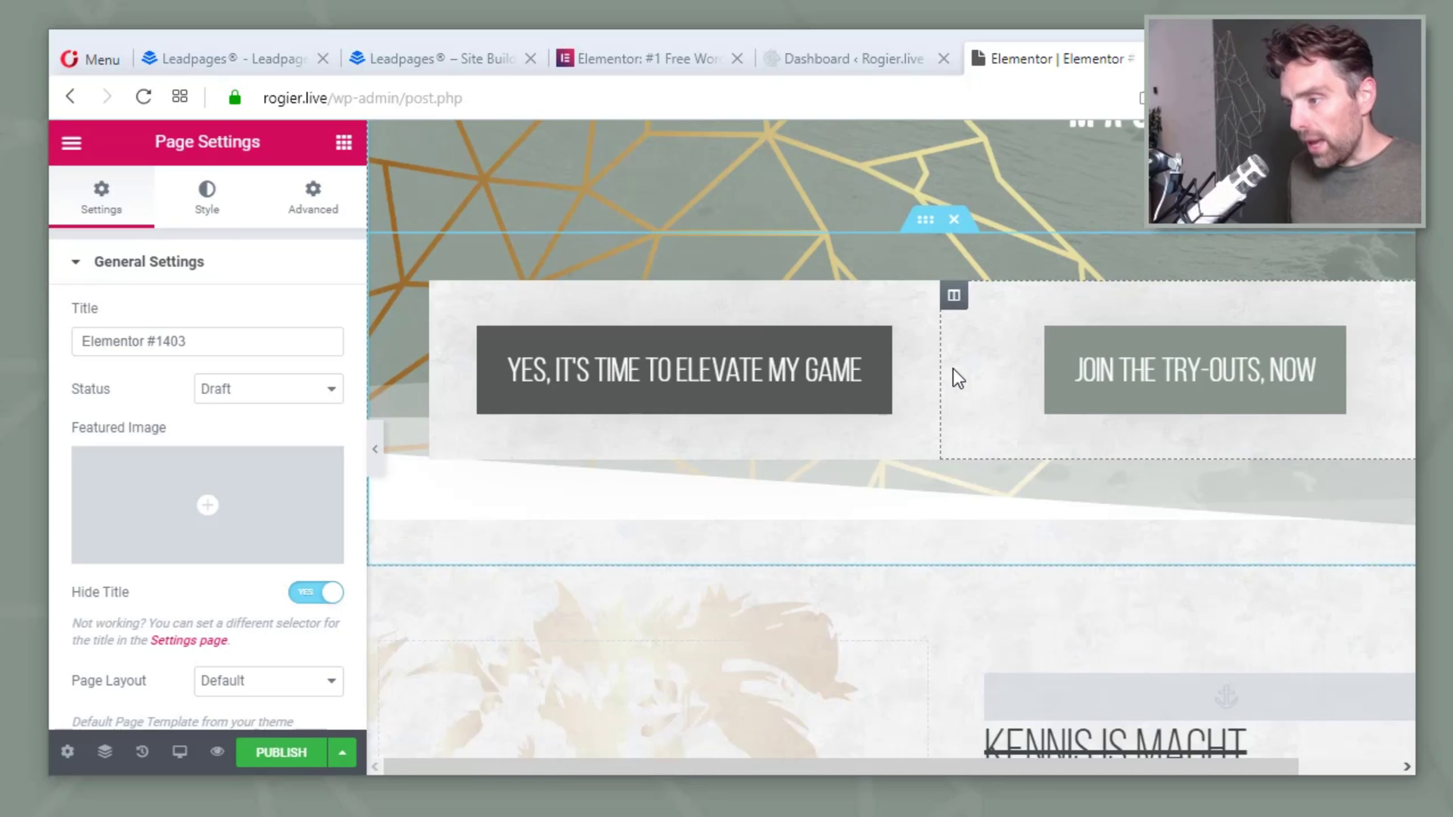
scroll(884, 438, "down", 4)
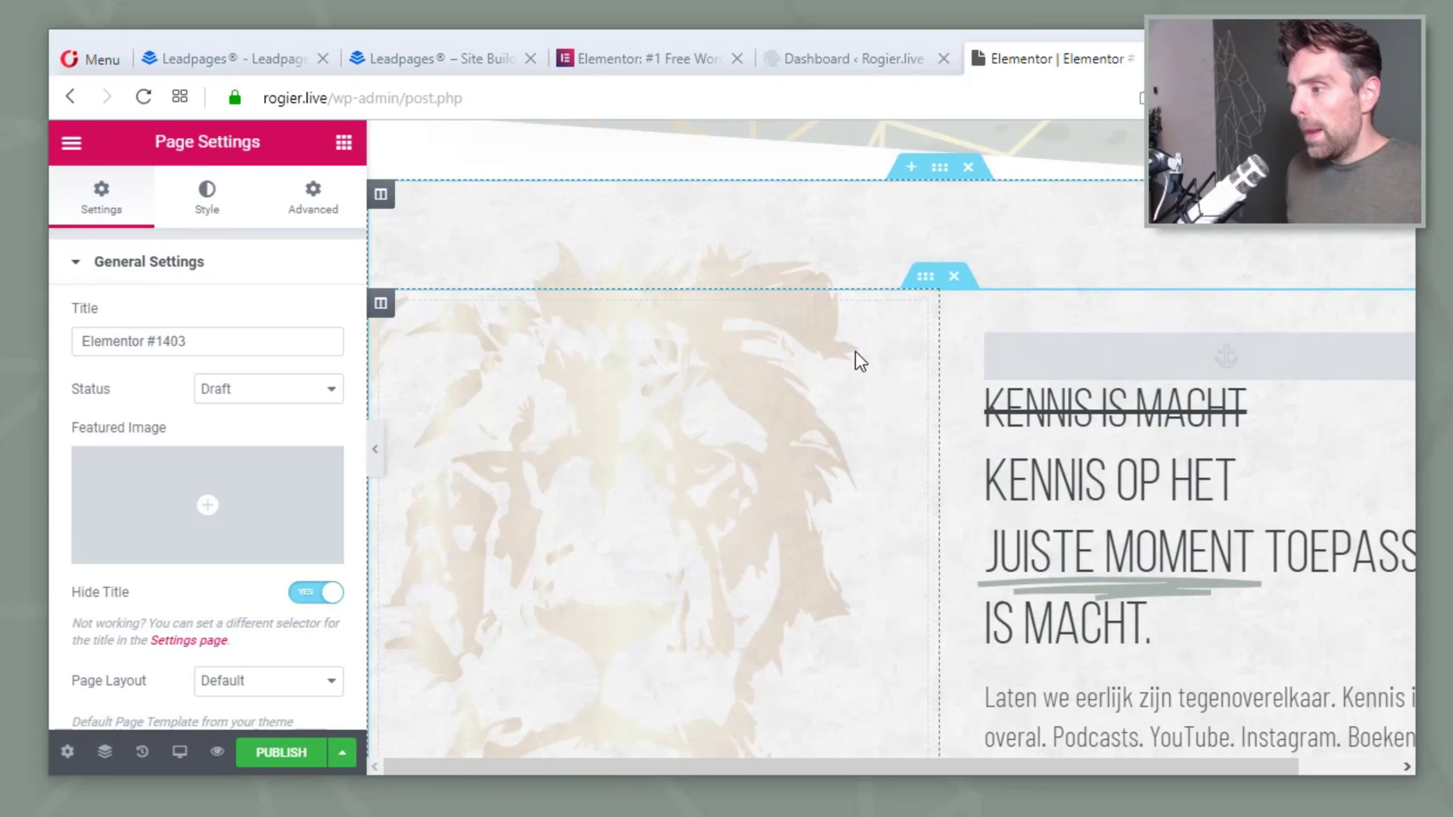
scroll(859, 356, "up", 3)
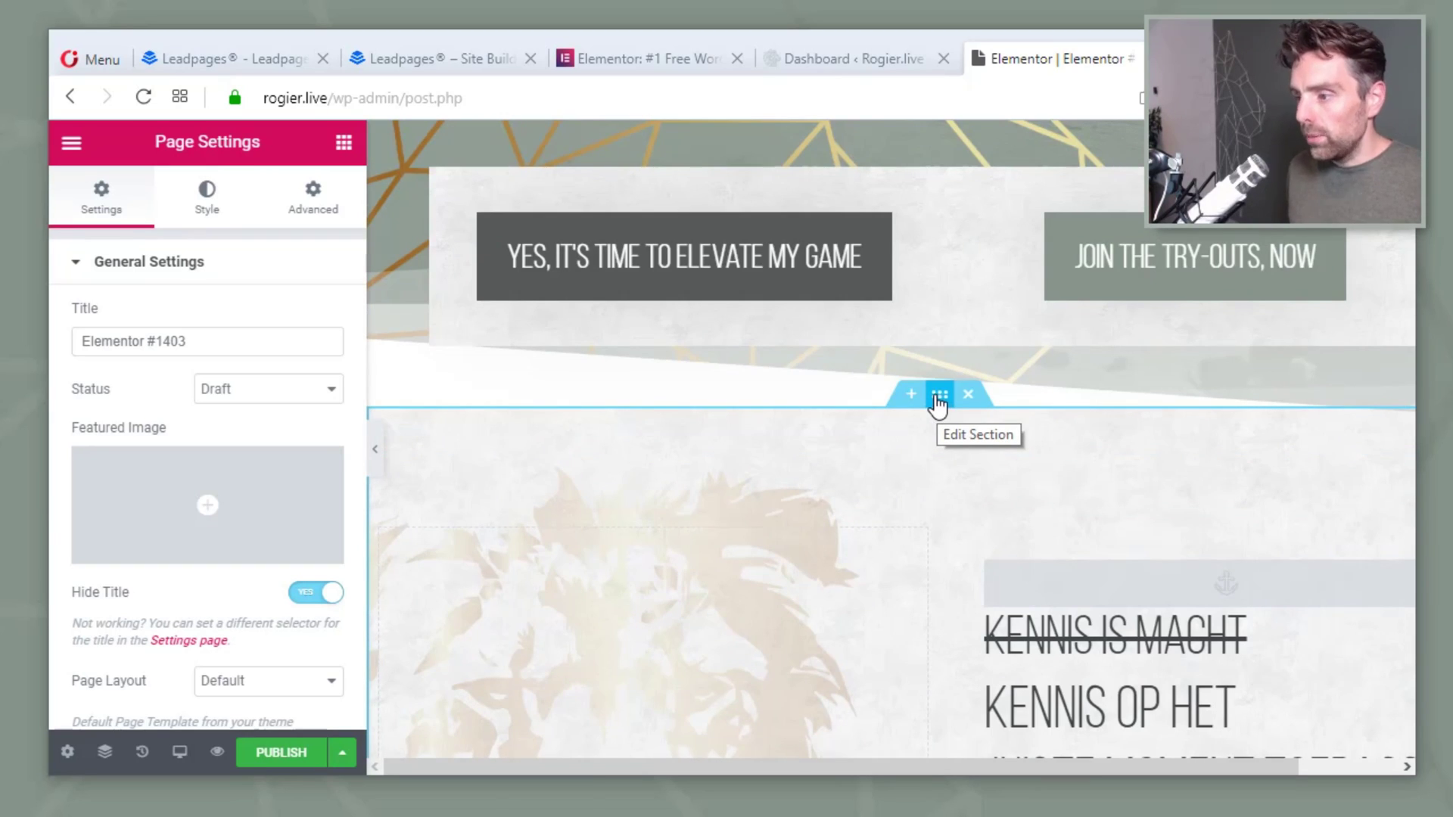
left_click(939, 396)
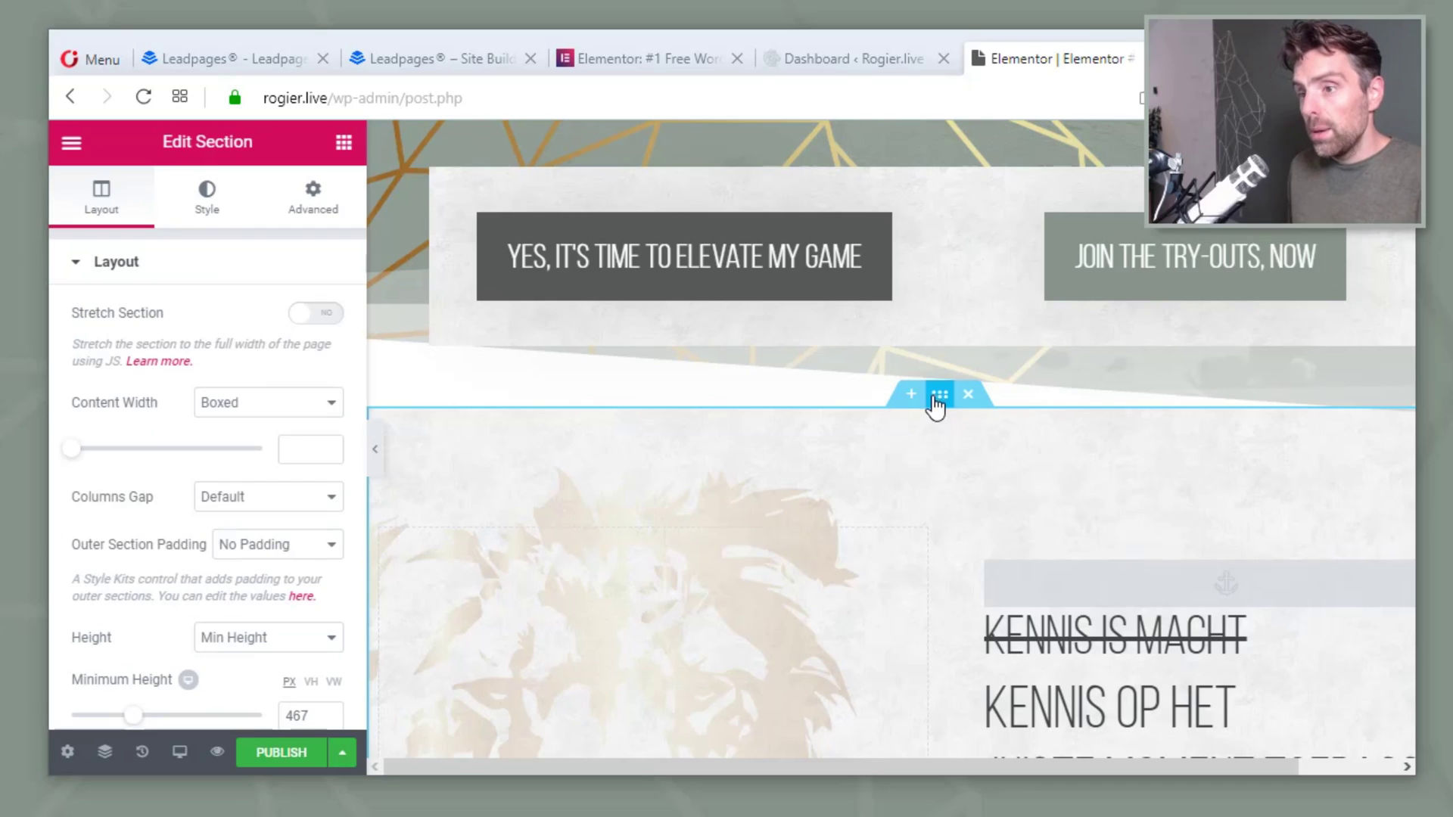
left_click(206, 216)
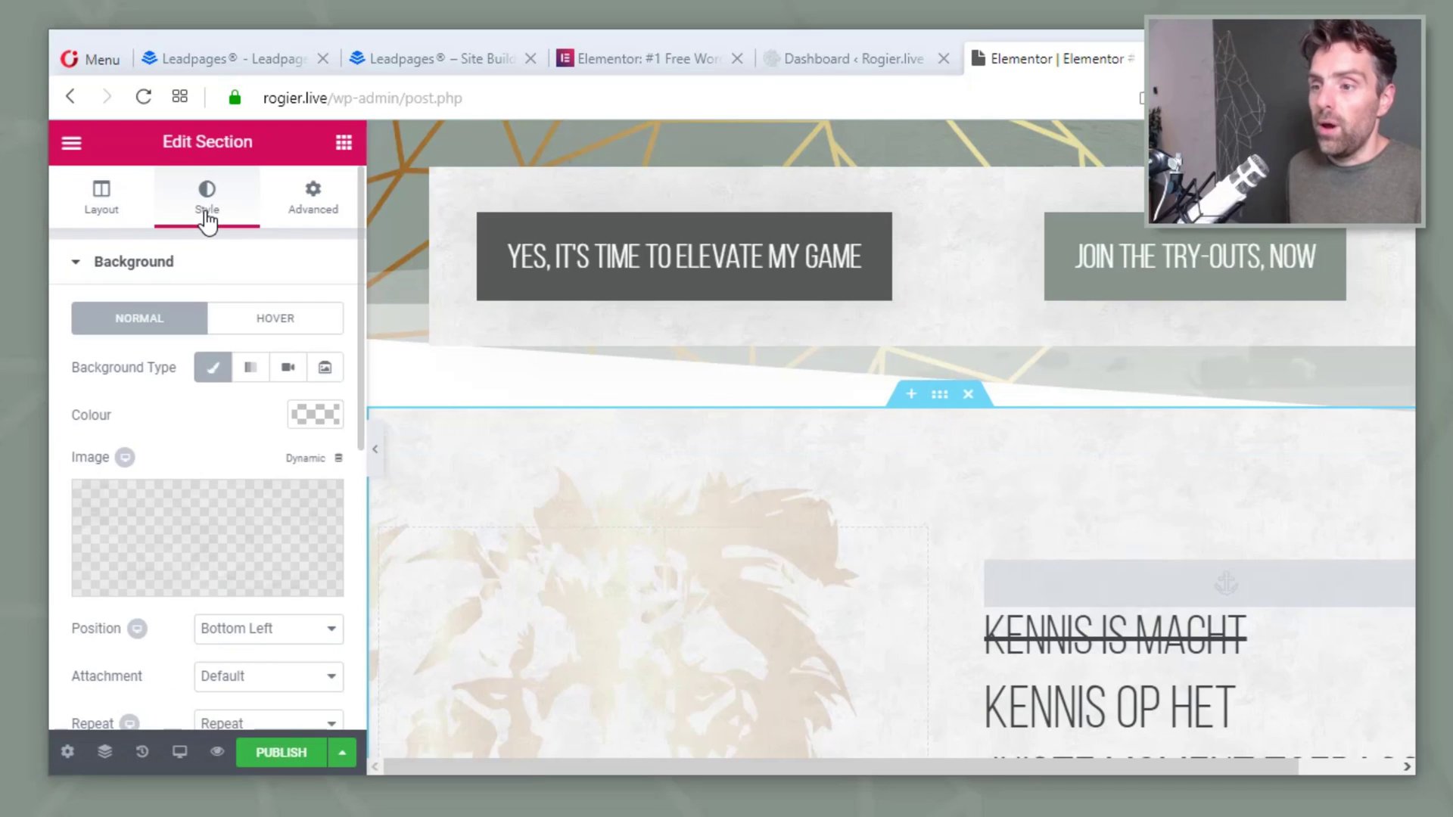
left_click(312, 219)
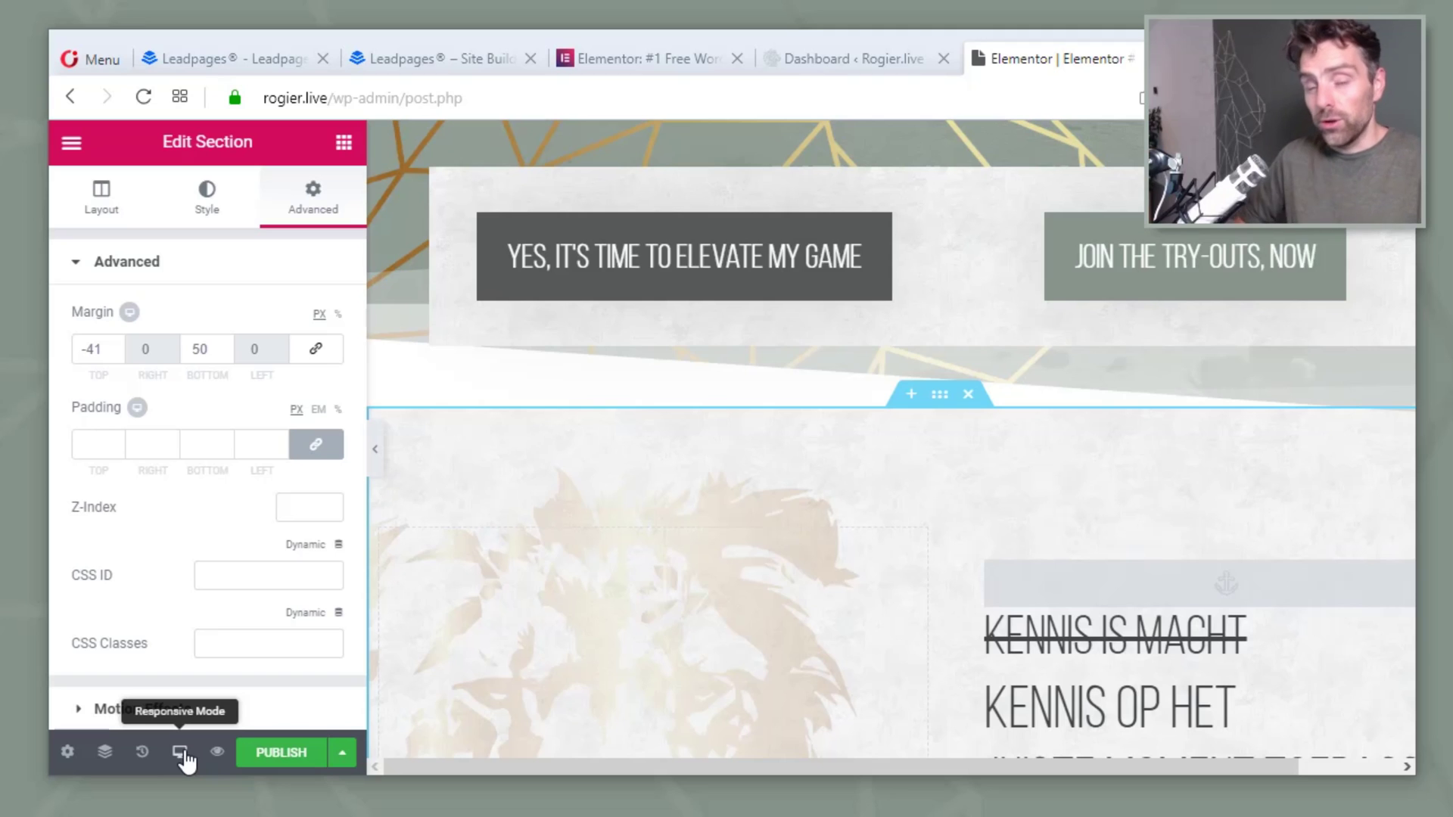
scroll(978, 495, "up", 8)
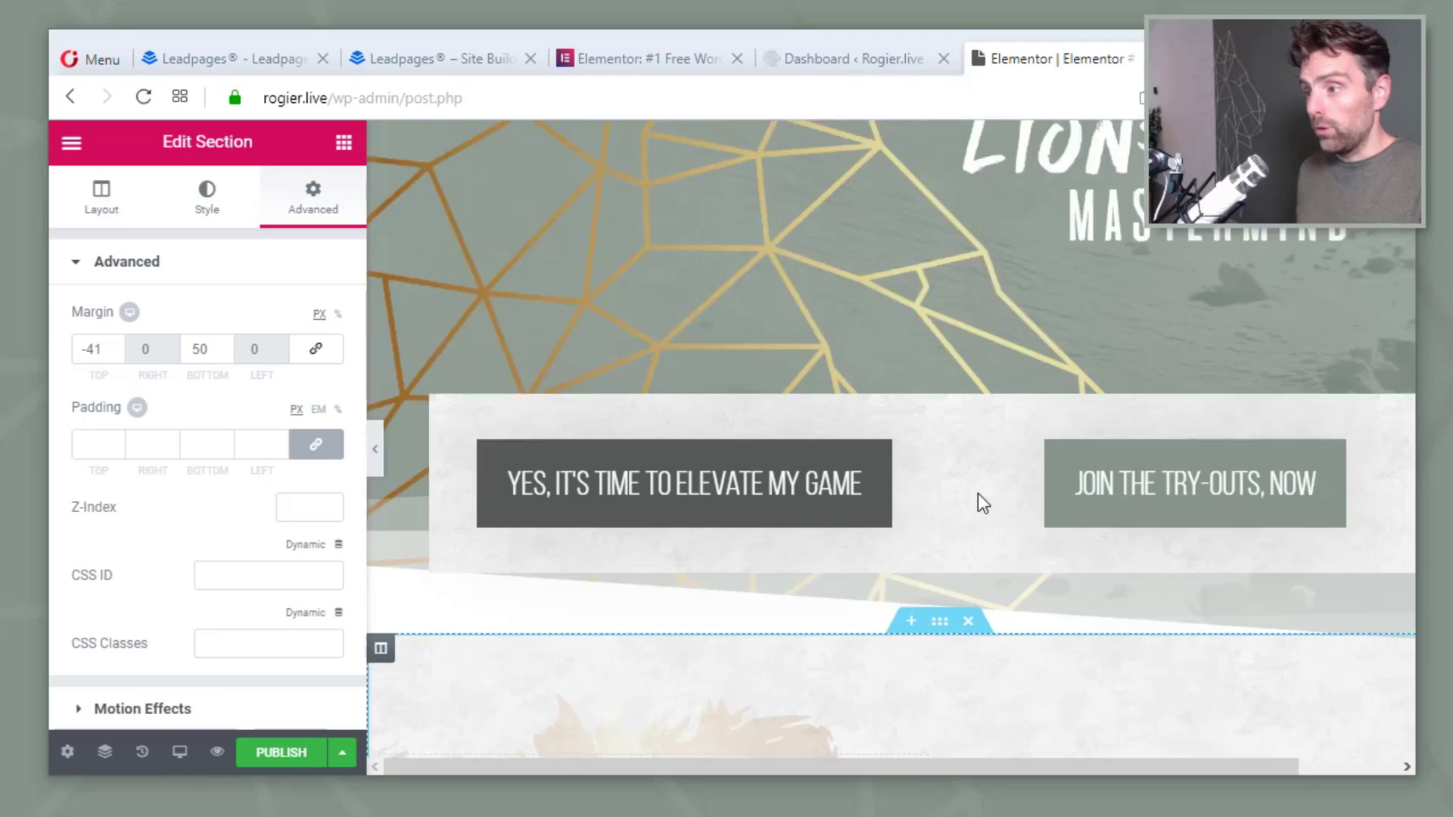
scroll(970, 491, "down", 9)
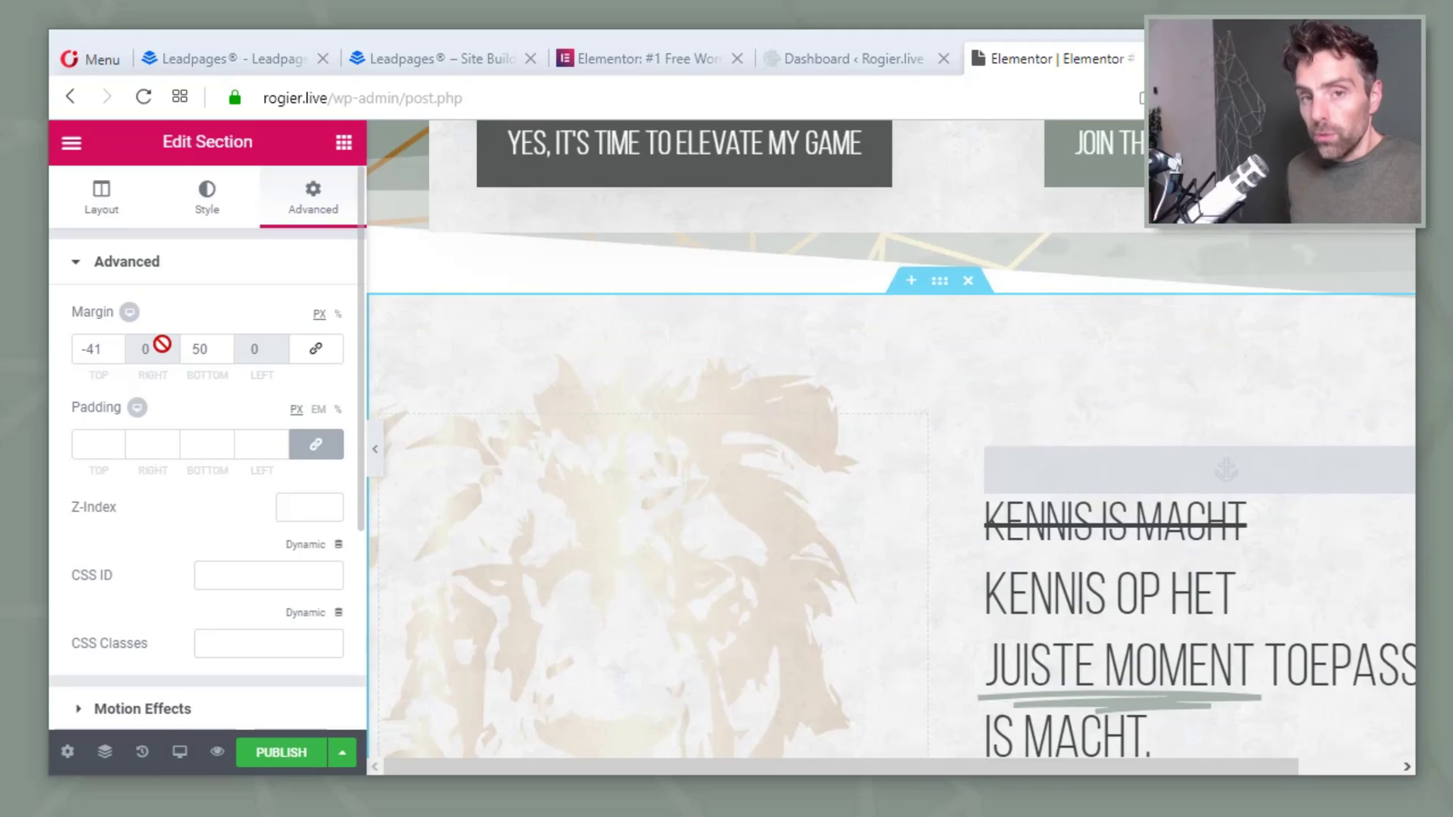
Switch the page preview to tablet size and examine the responsive layout and advanced settings of the "Kennis is macht" column.
left_click(177, 751)
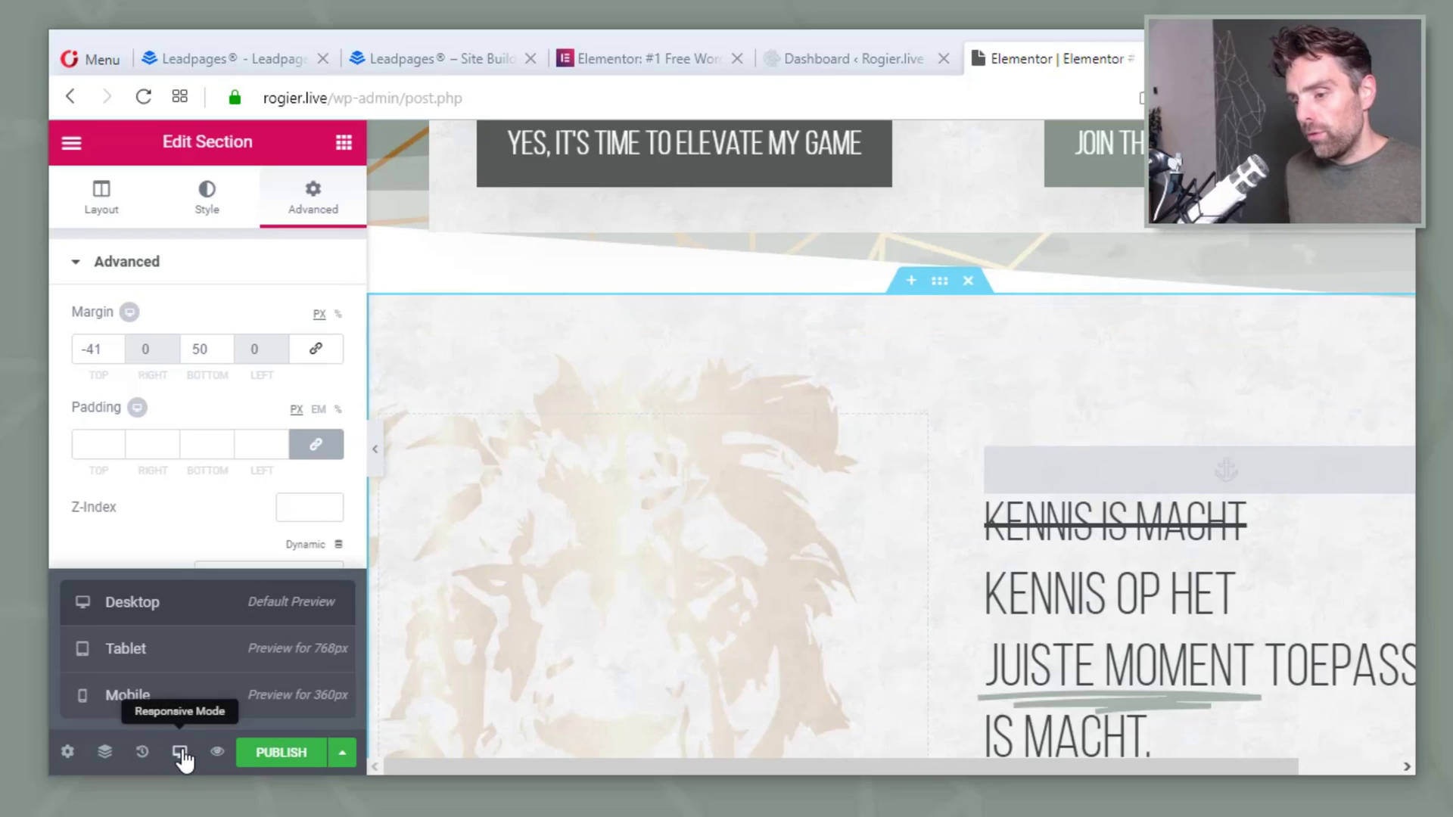
left_click(145, 655)
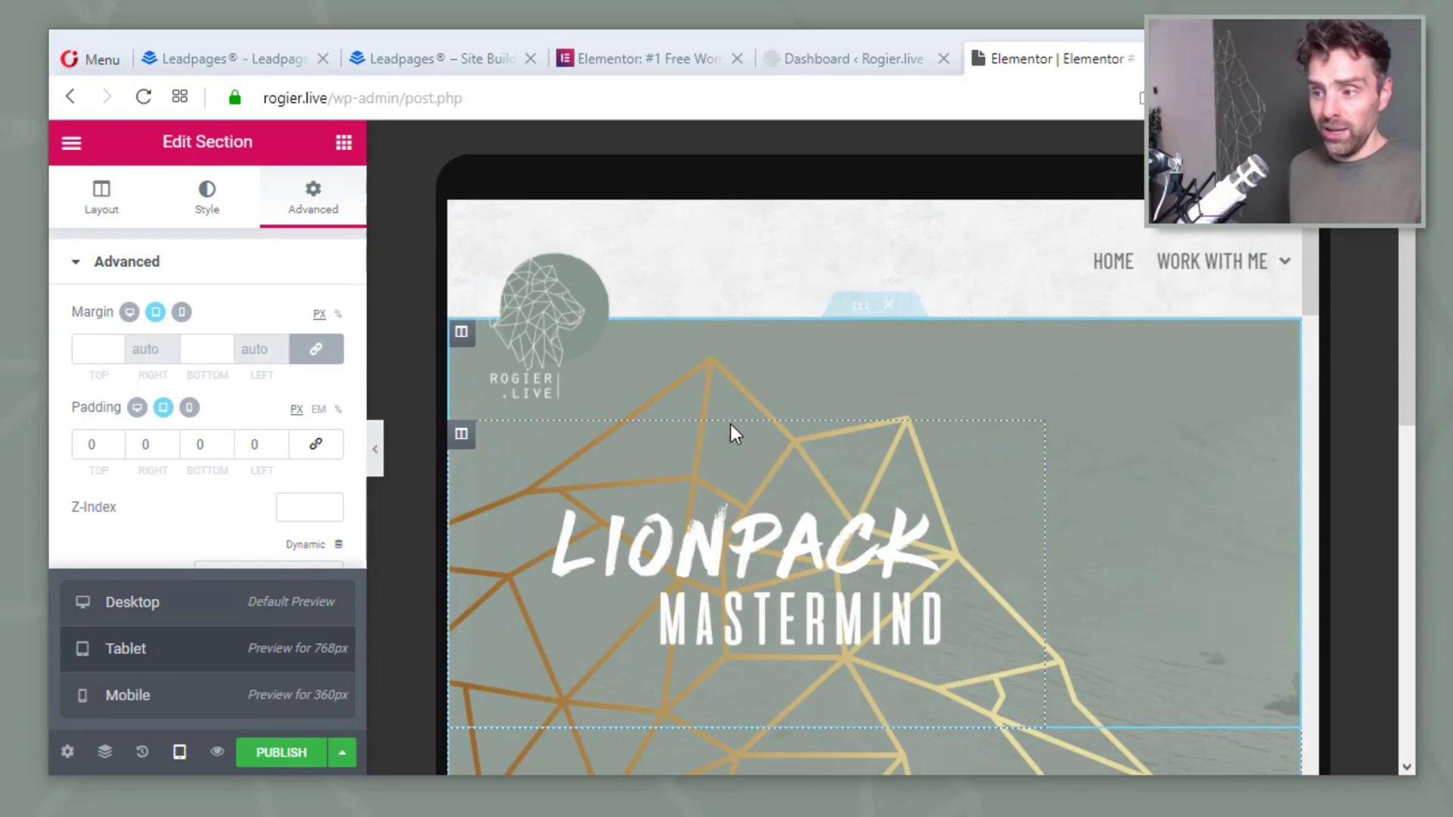
scroll(733, 425, "down", 1)
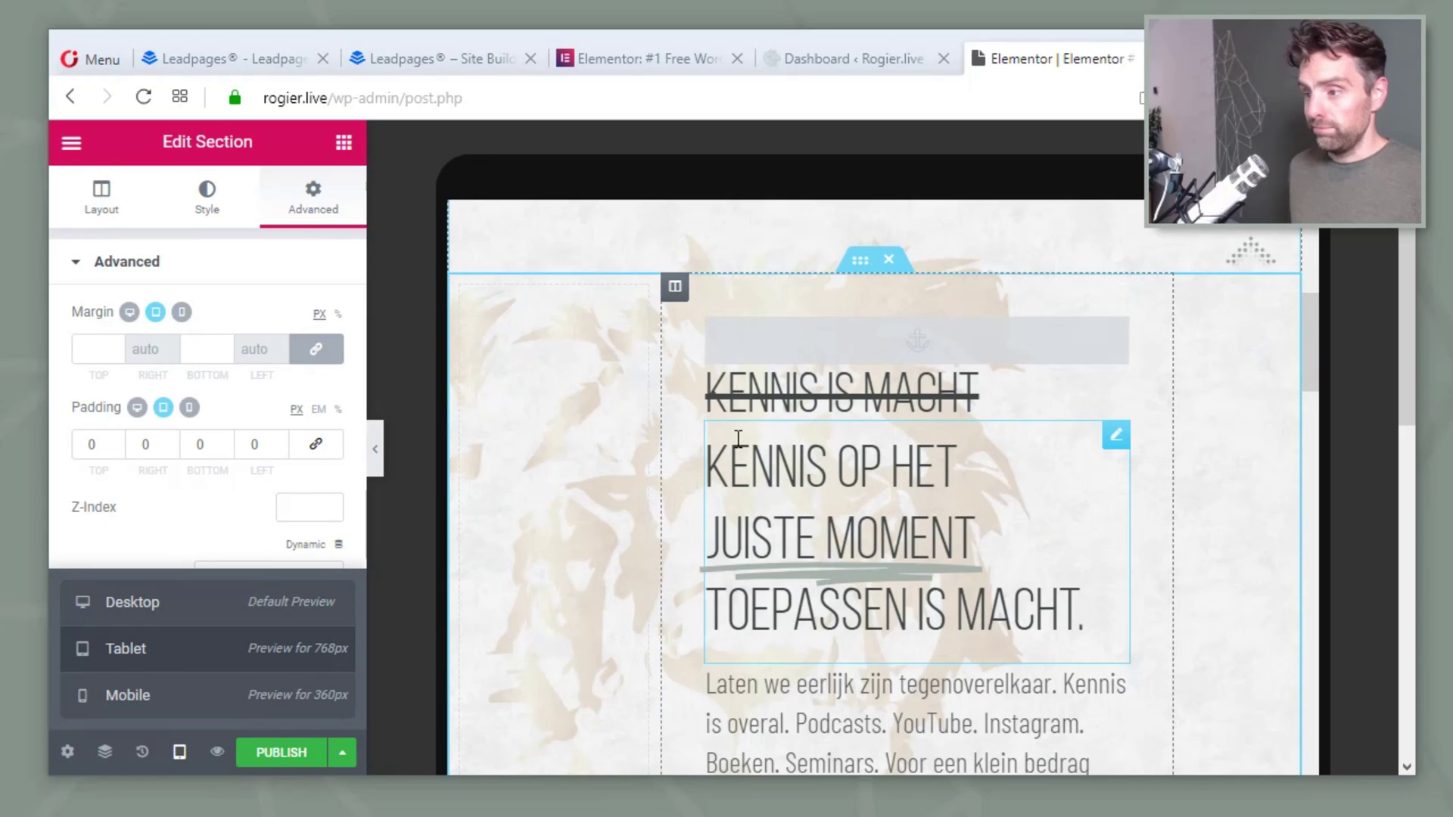
scroll(752, 432, "down", 1)
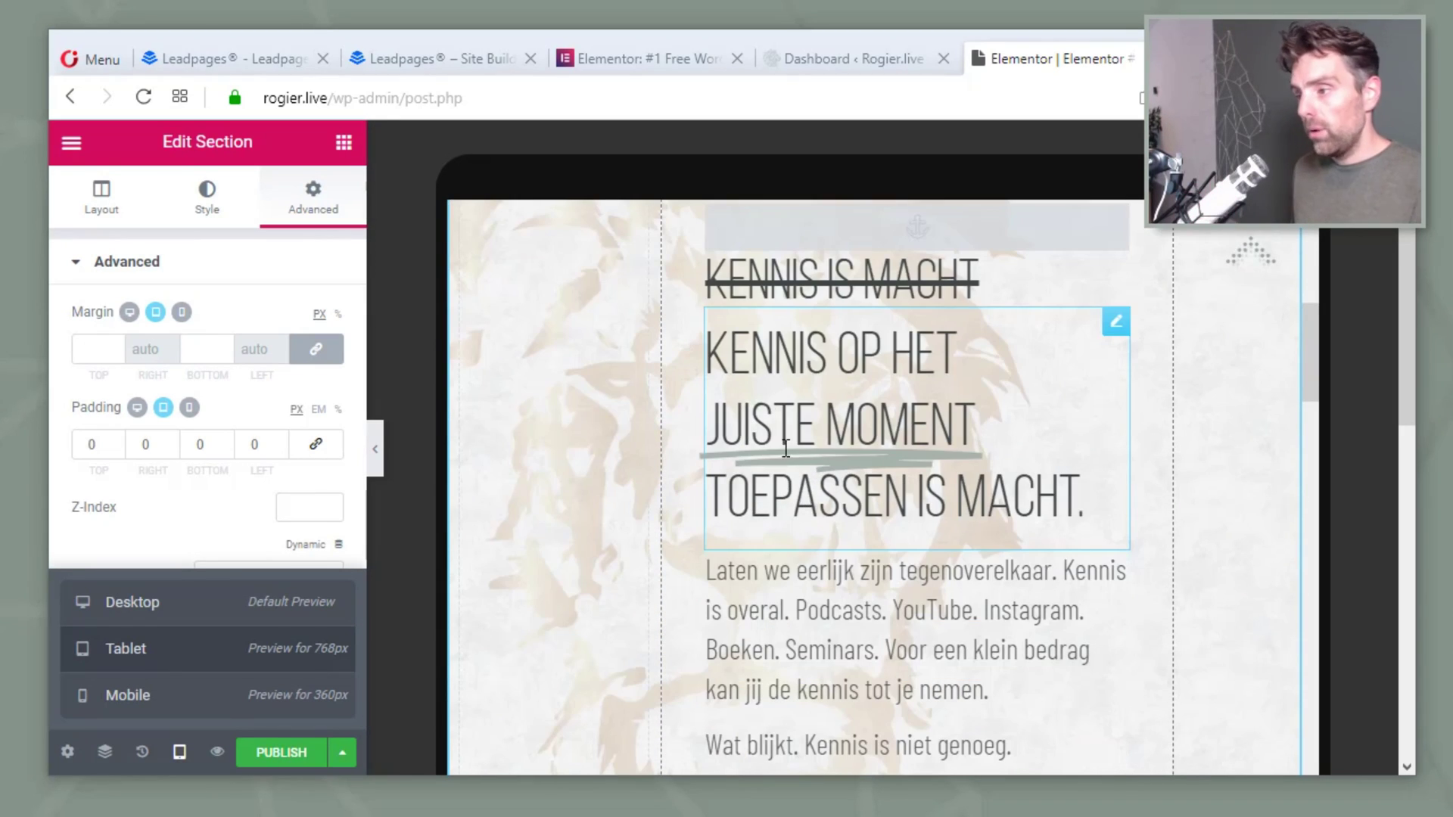
scroll(727, 454, "up", 2)
left_click(672, 413)
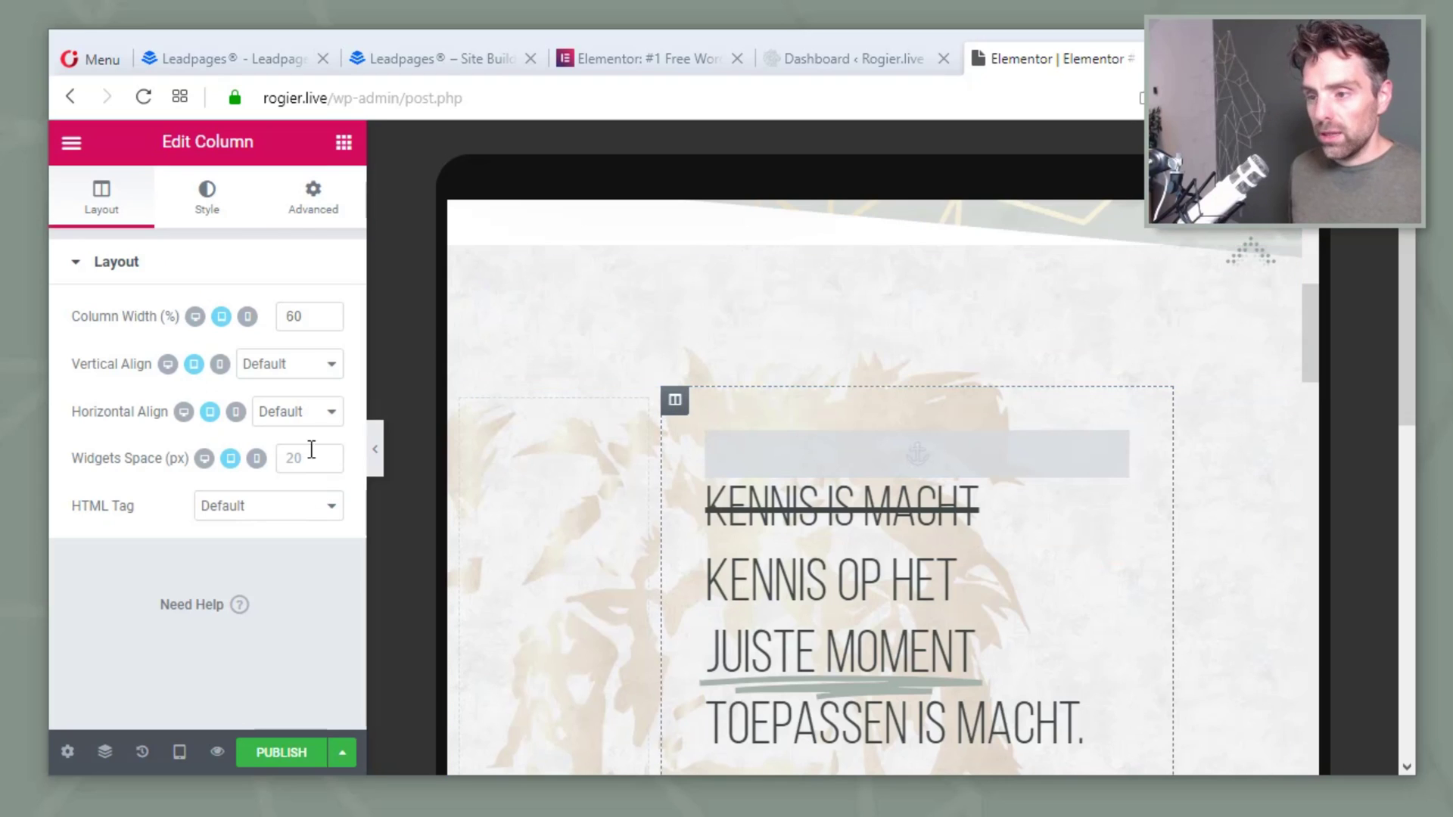
left_click(305, 218)
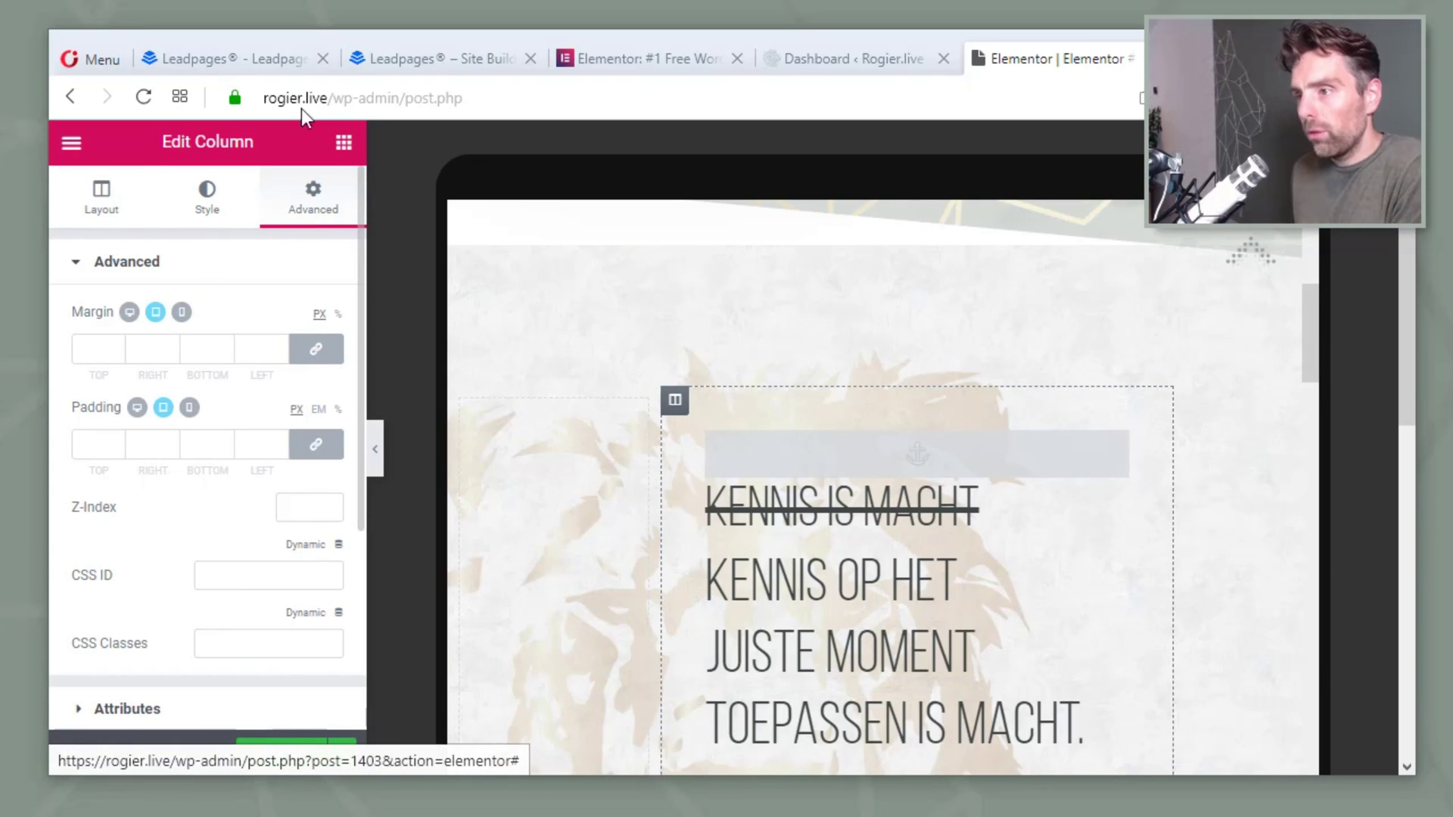
View the Leadpages site builder and the Elementor website for comparison, and return to the page in the Elementor editor.
left_click(430, 65)
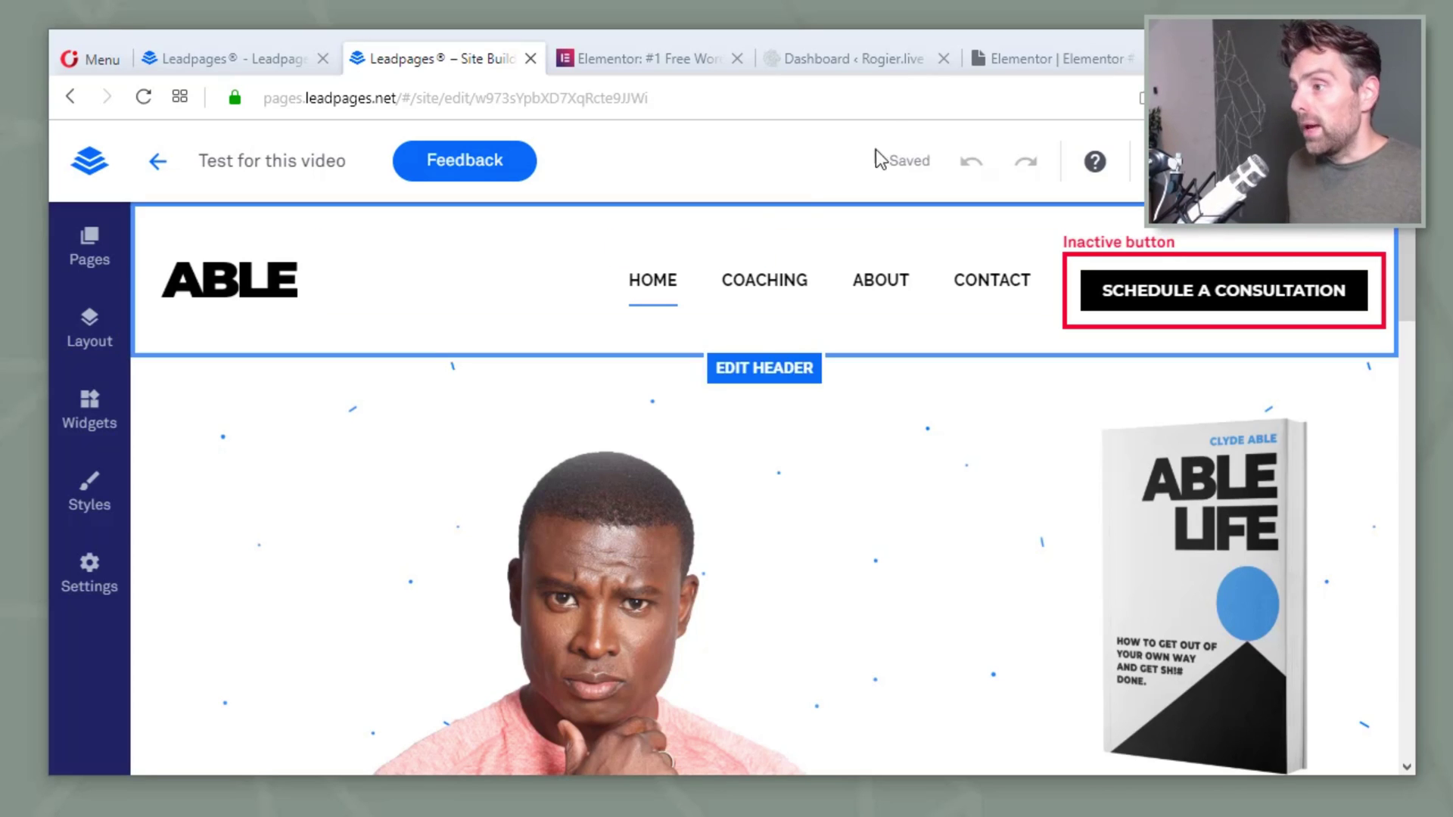
left_click(893, 66)
left_click(1014, 67)
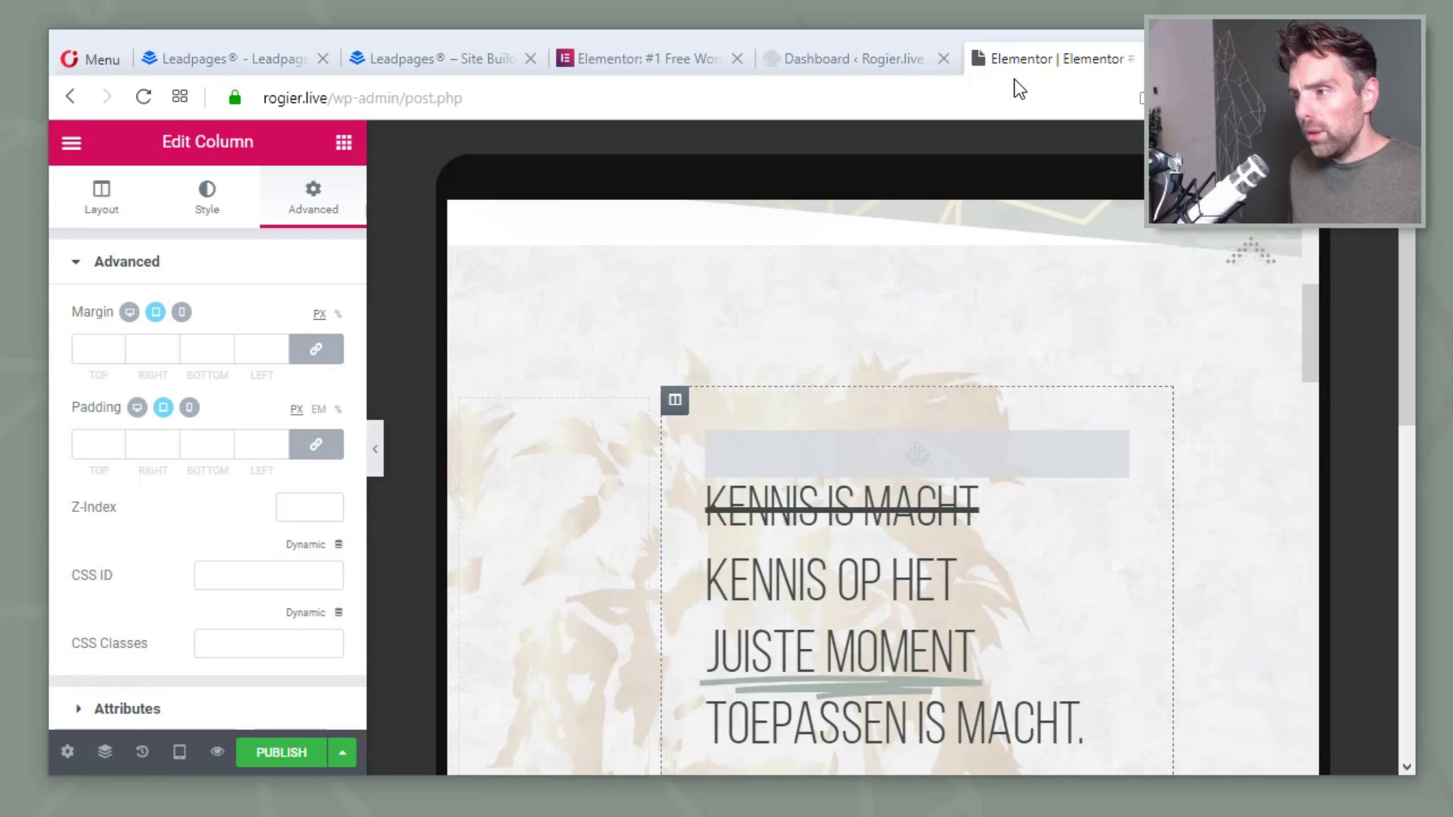
left_click(848, 60)
left_click(678, 59)
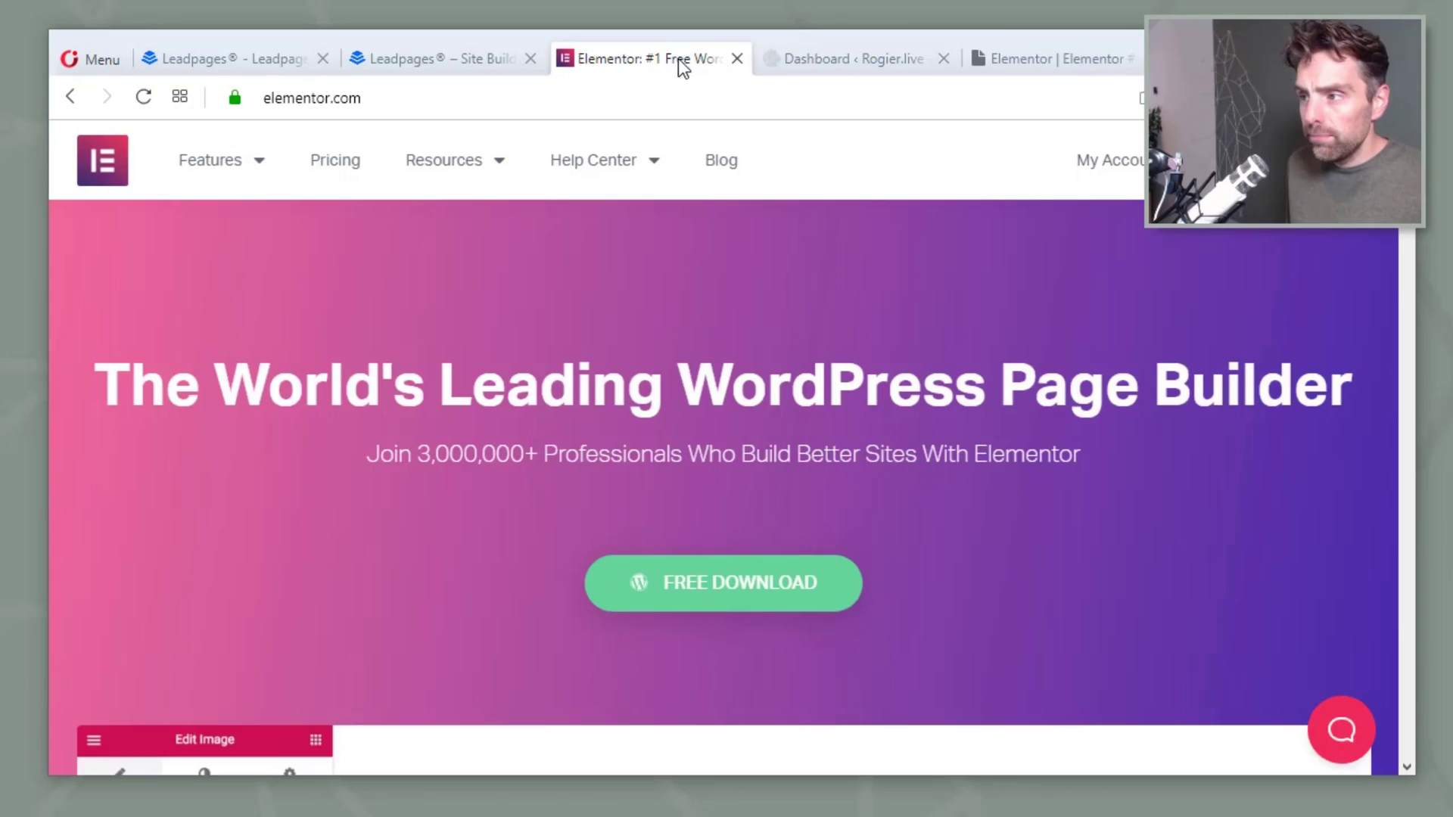
left_click(977, 64)
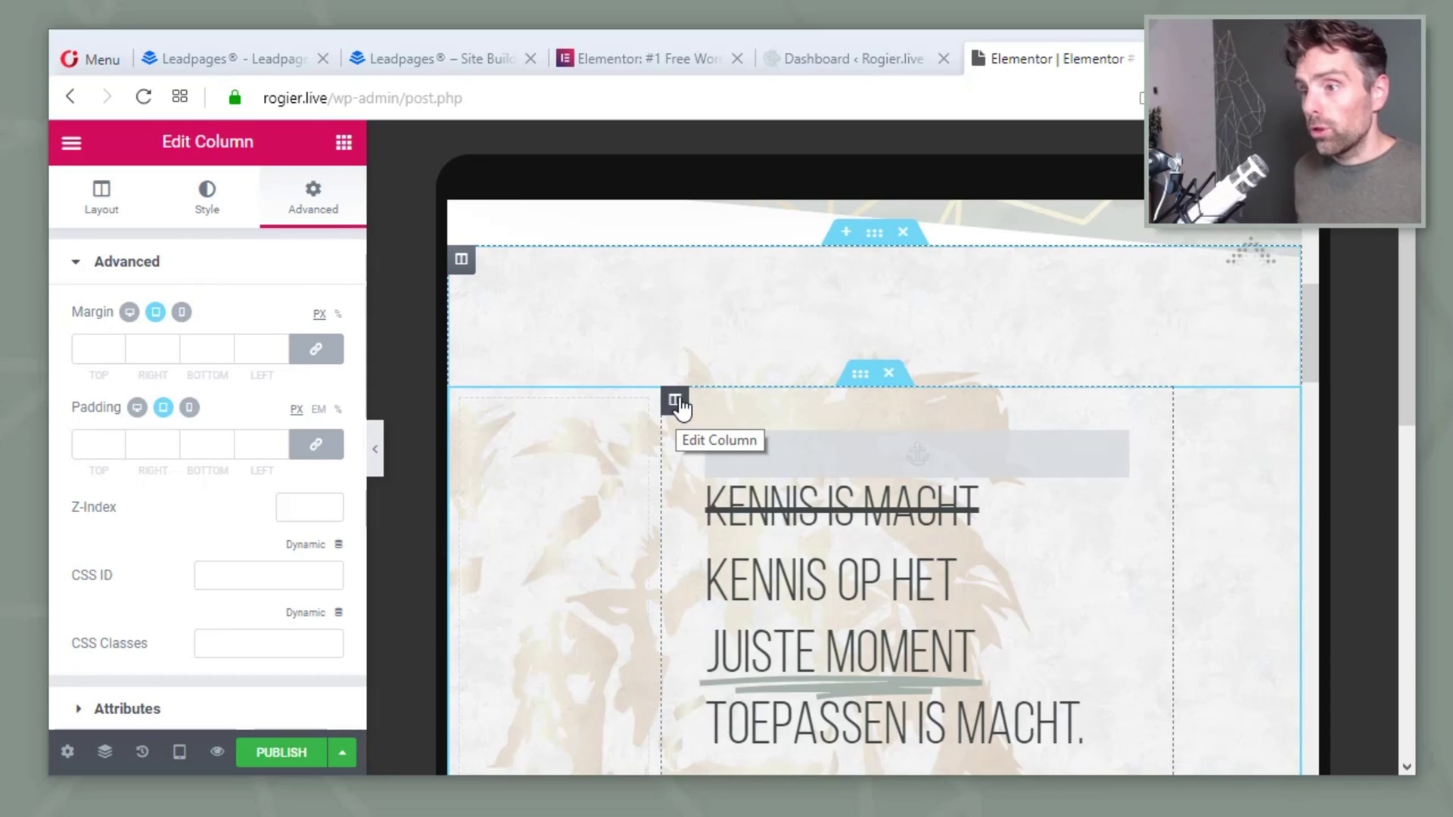
Browse the available widgets and set the highlight shape of the "juiste moment" animated headline to Circle, after trying Underline.
left_click(344, 142)
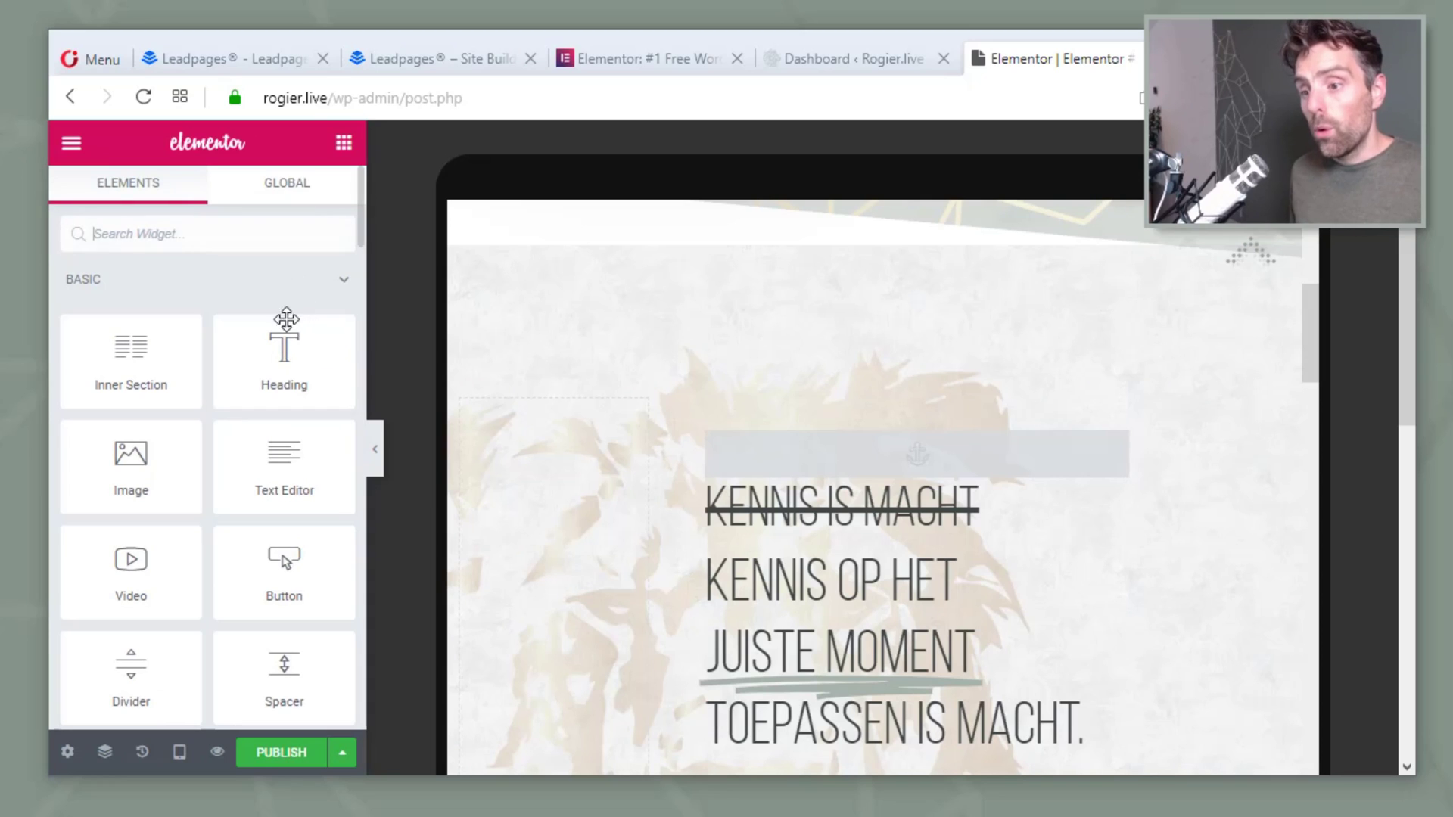
scroll(286, 326, "down", 6)
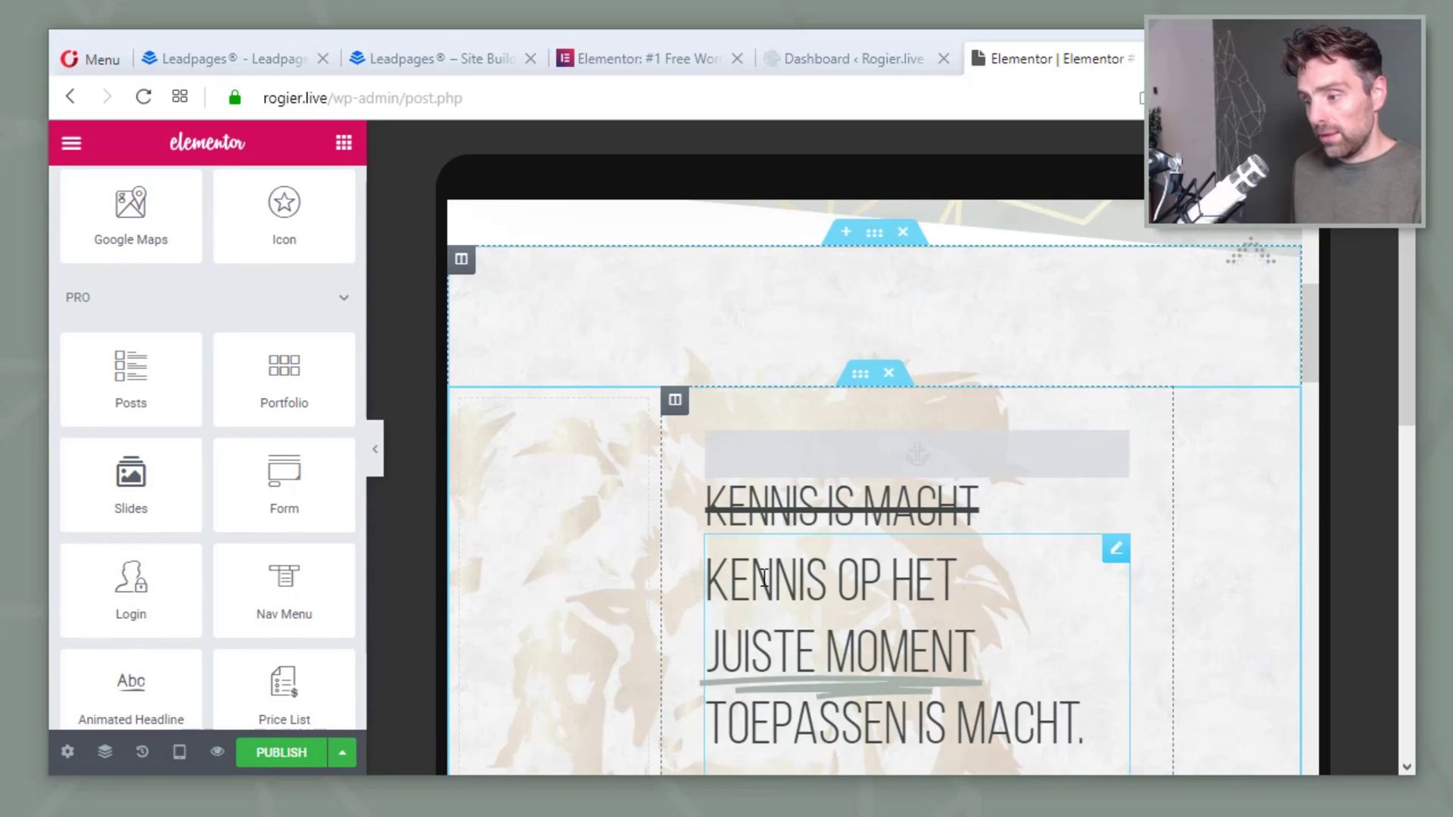
left_click(721, 648)
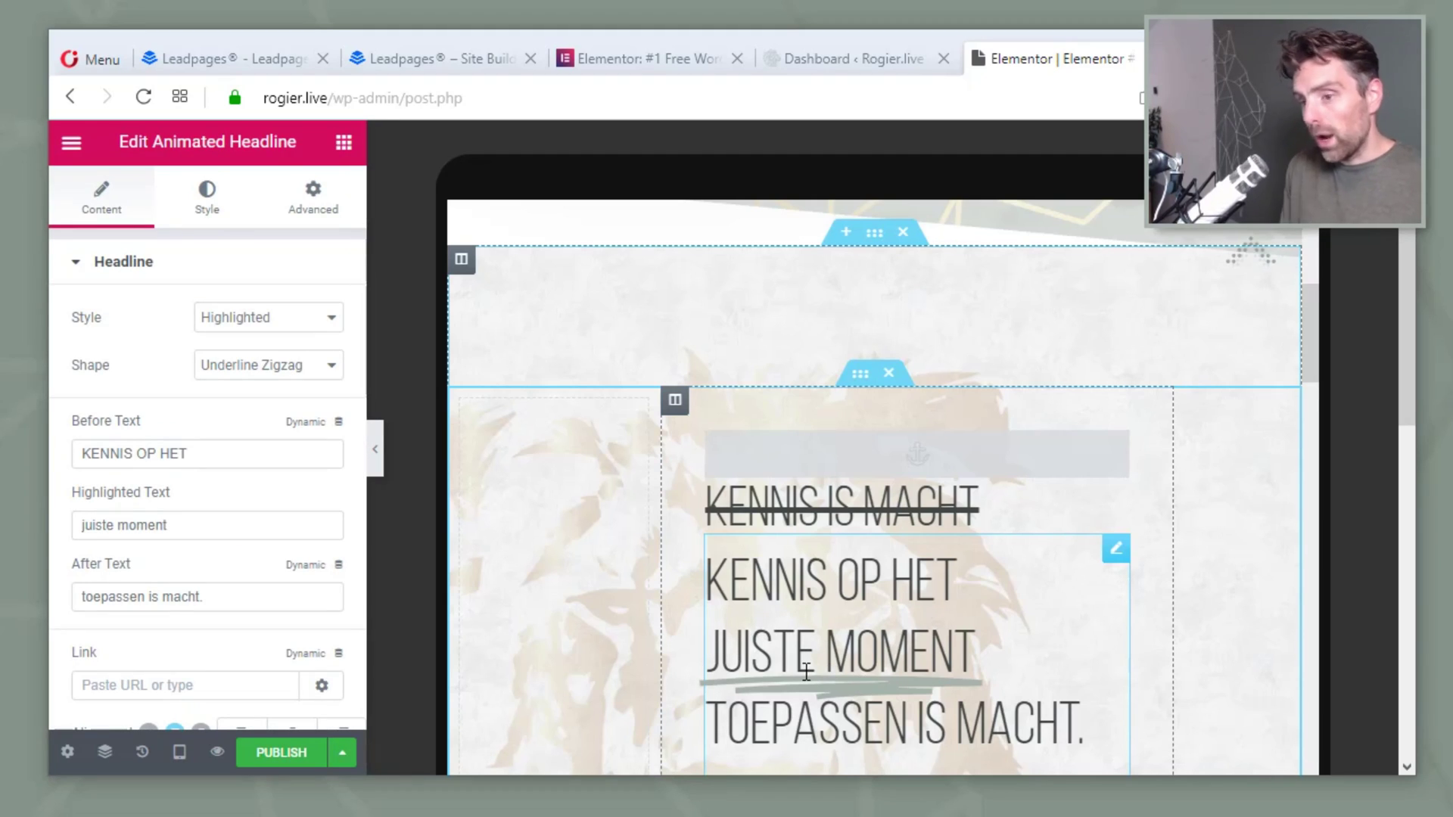
left_click(288, 367)
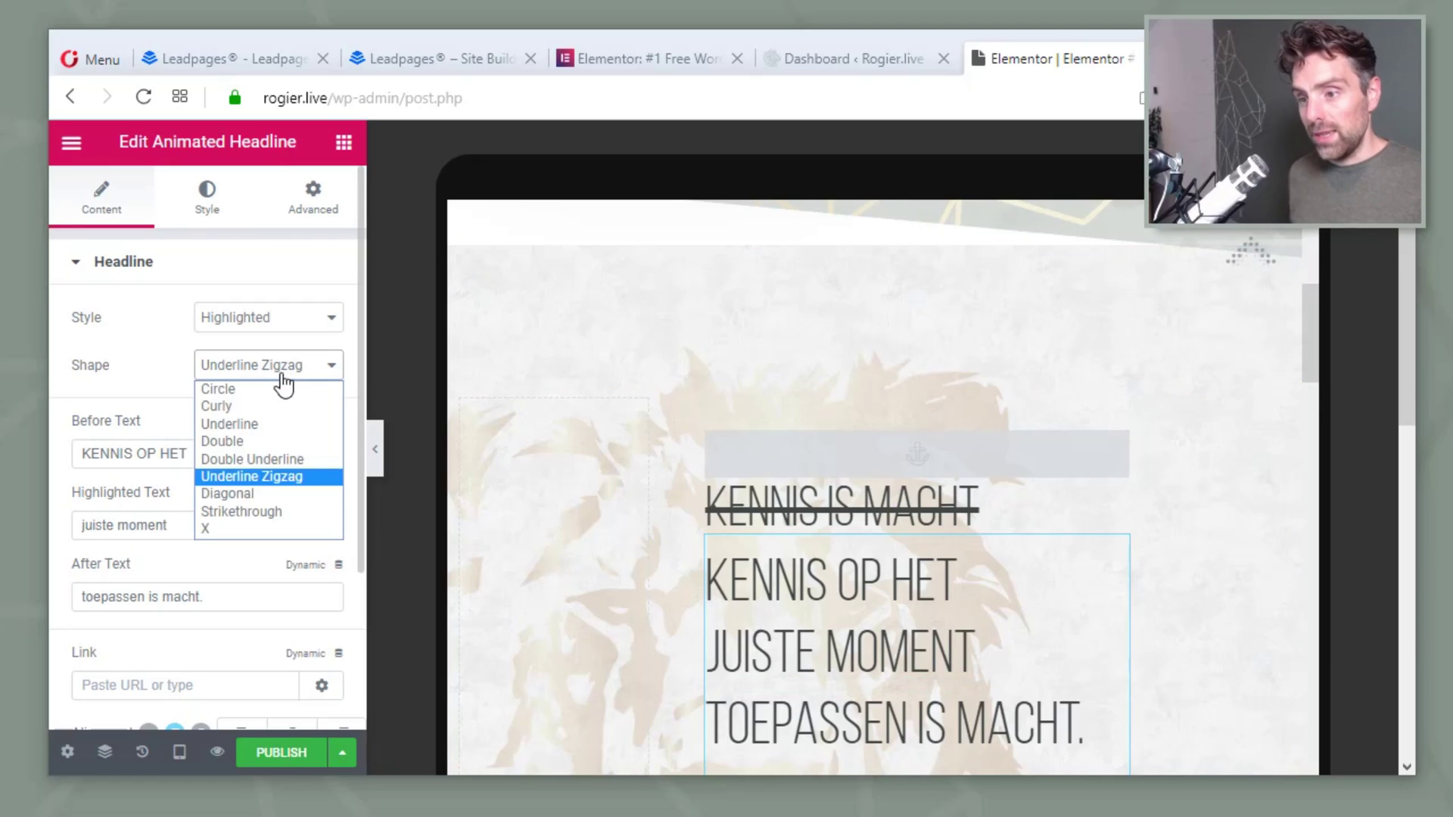
left_click(242, 424)
left_click(270, 371)
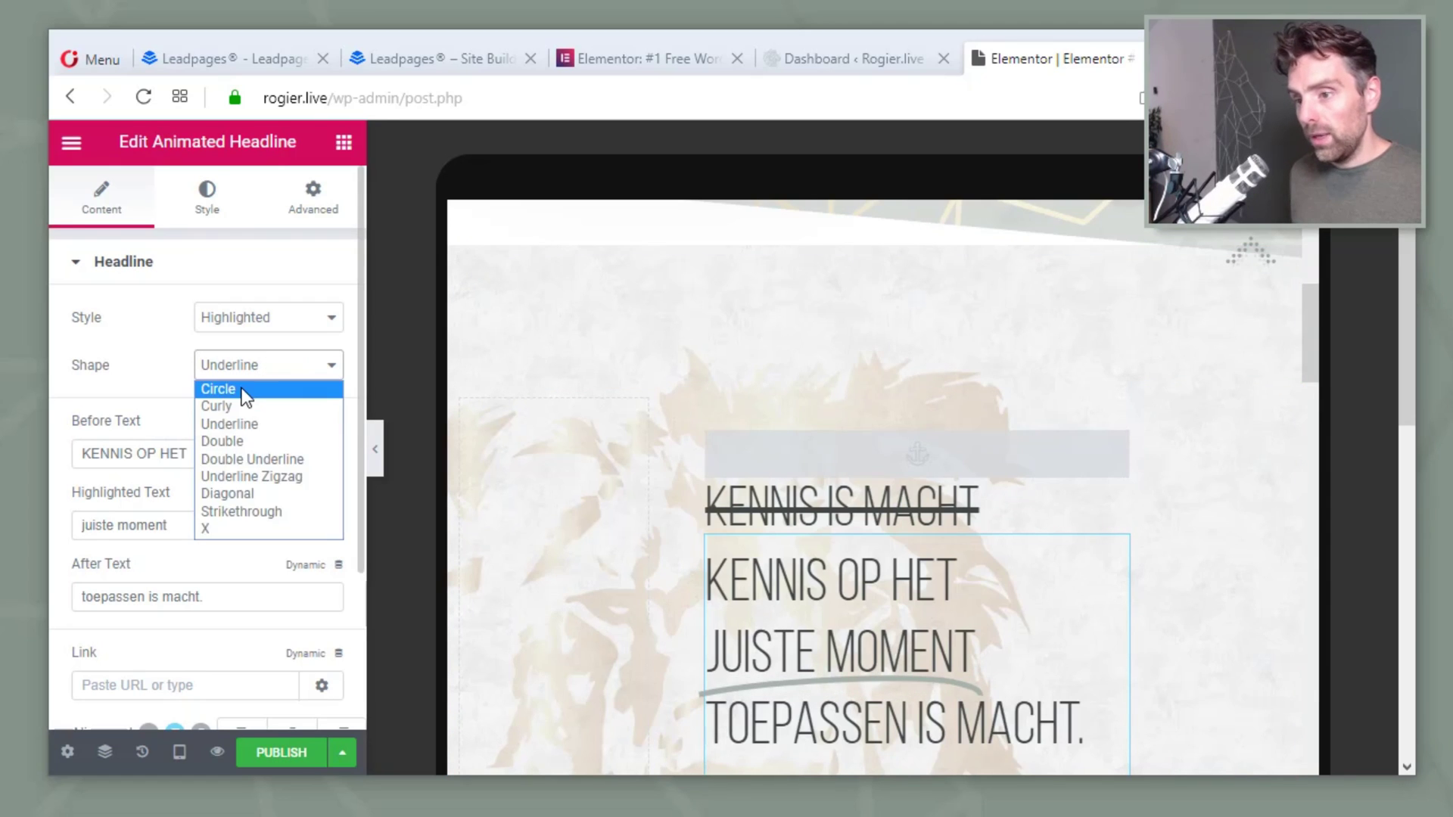
left_click(244, 390)
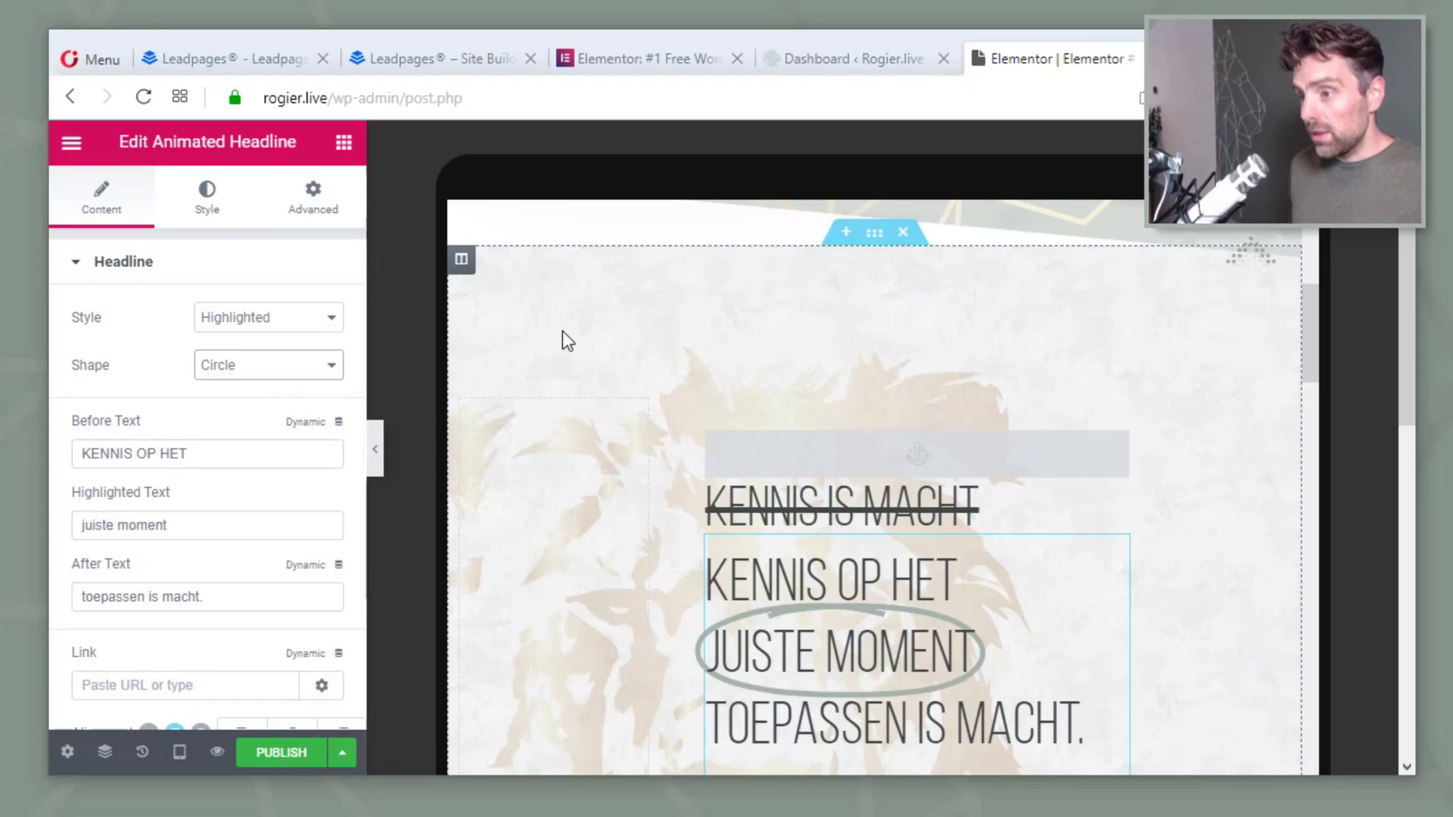
left_click(302, 370)
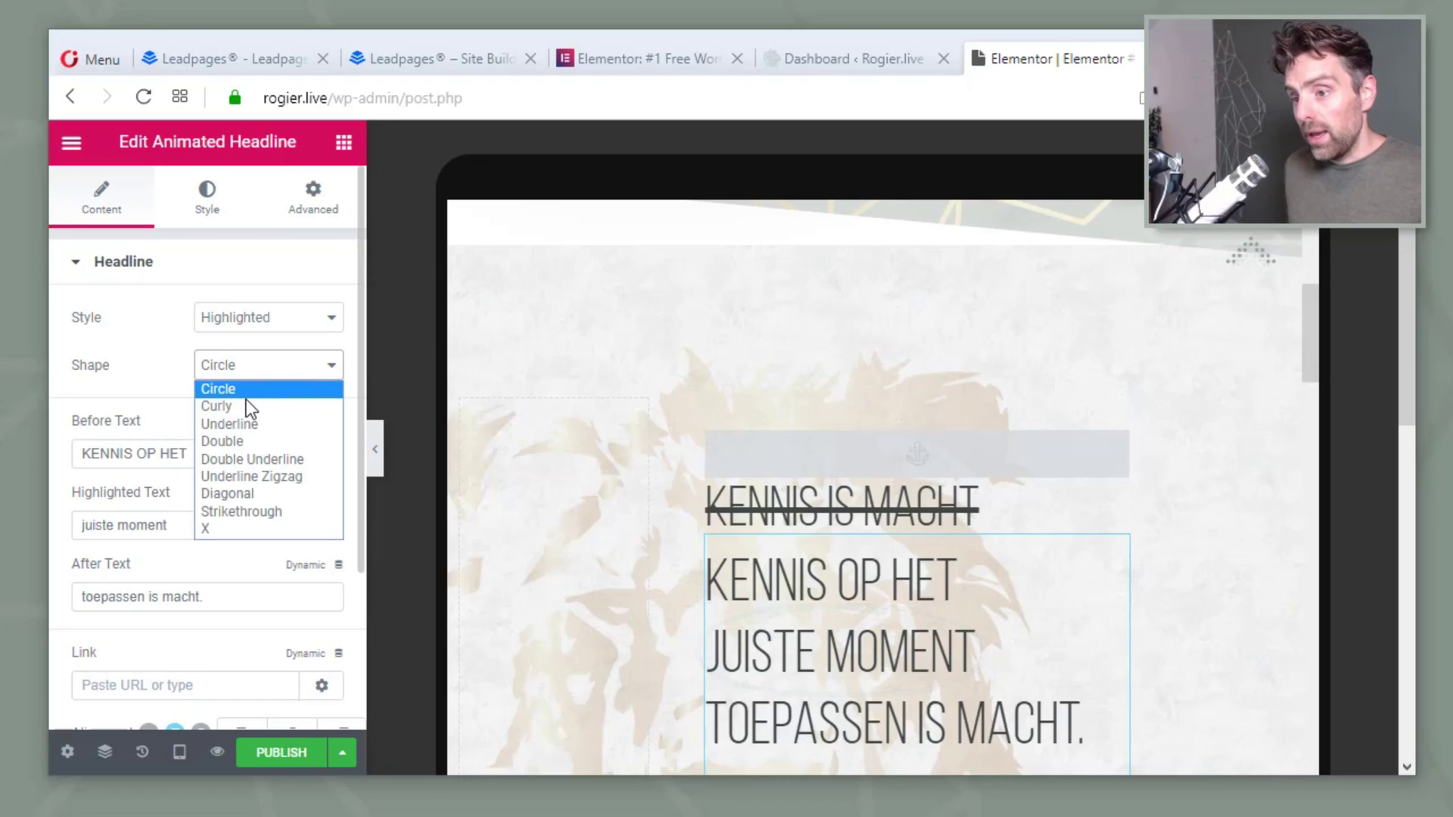
left_click(147, 366)
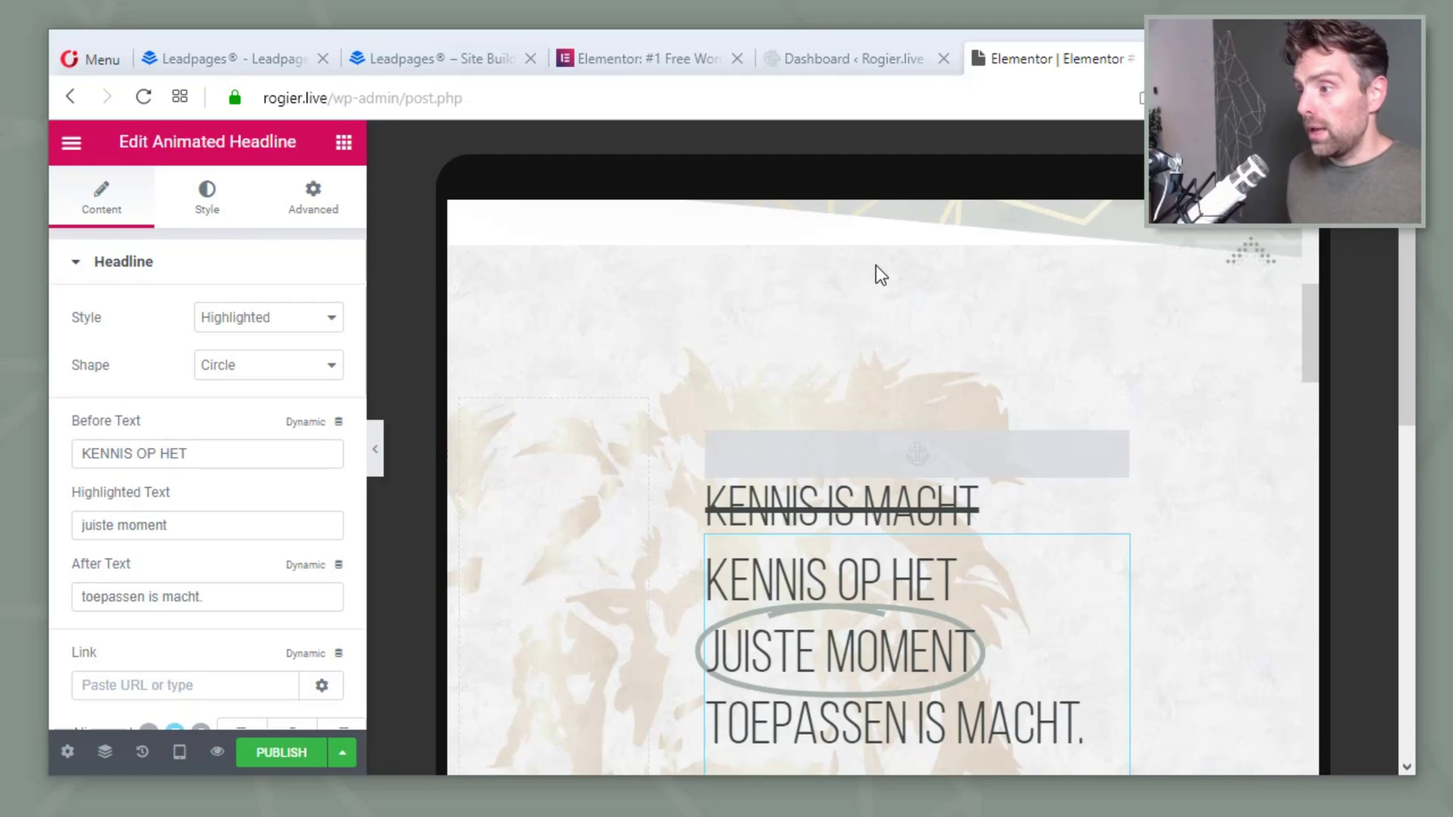
Start a new template section above the "Kennis is macht" section and show the blocks in the Elementor library.
left_click(874, 233)
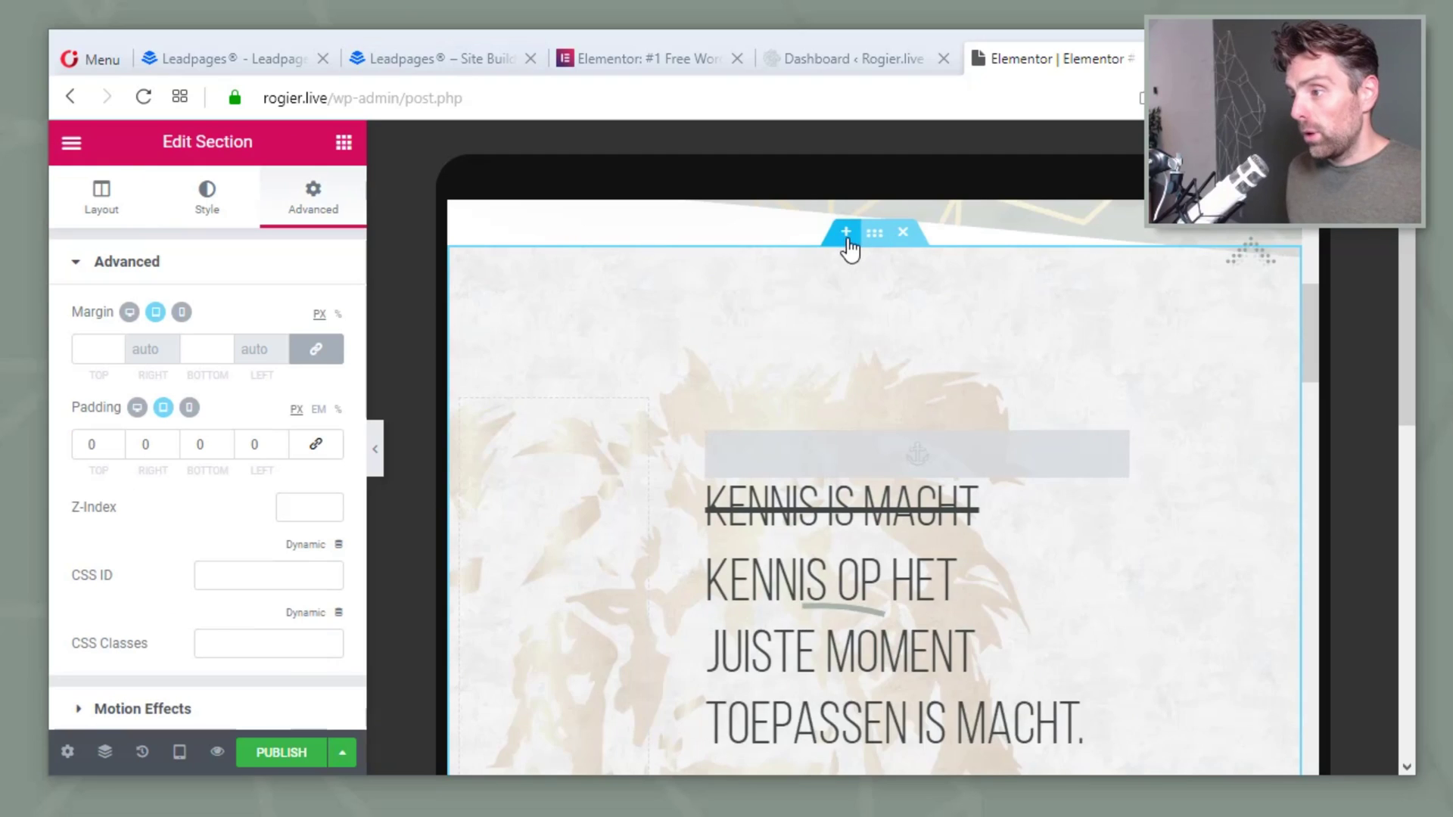
left_click(846, 232)
left_click(875, 386)
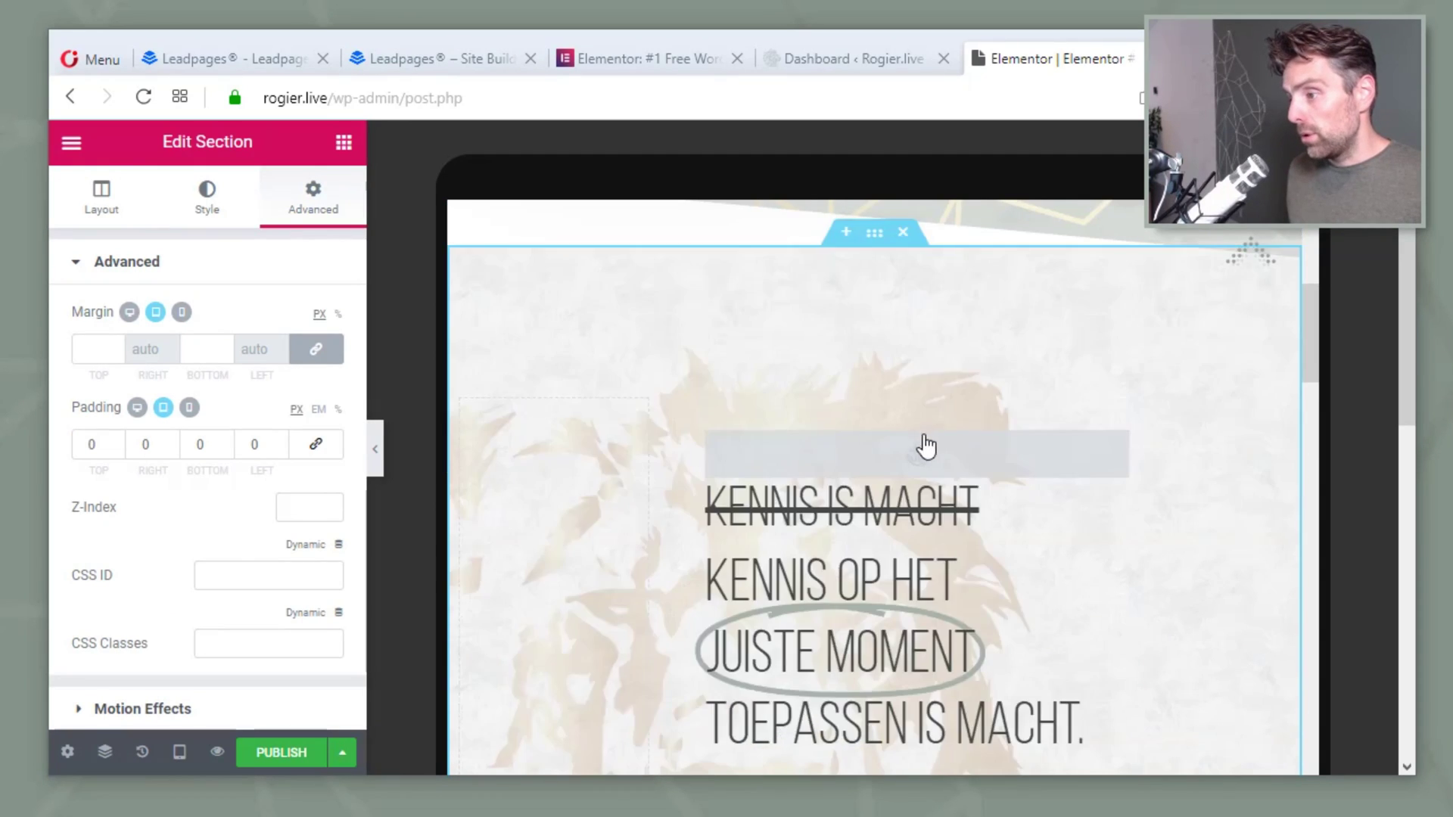
left_click(706, 174)
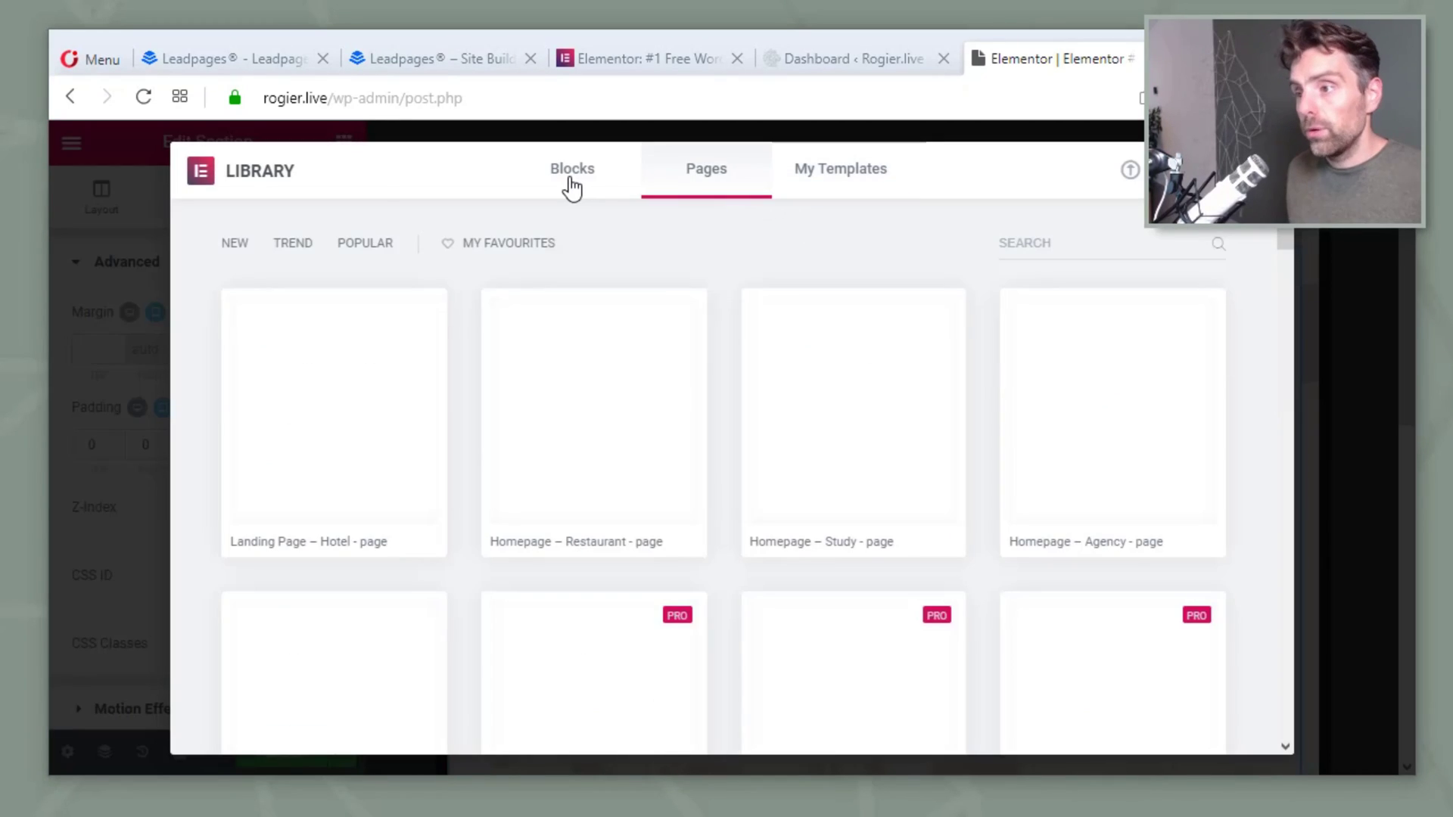
left_click(572, 178)
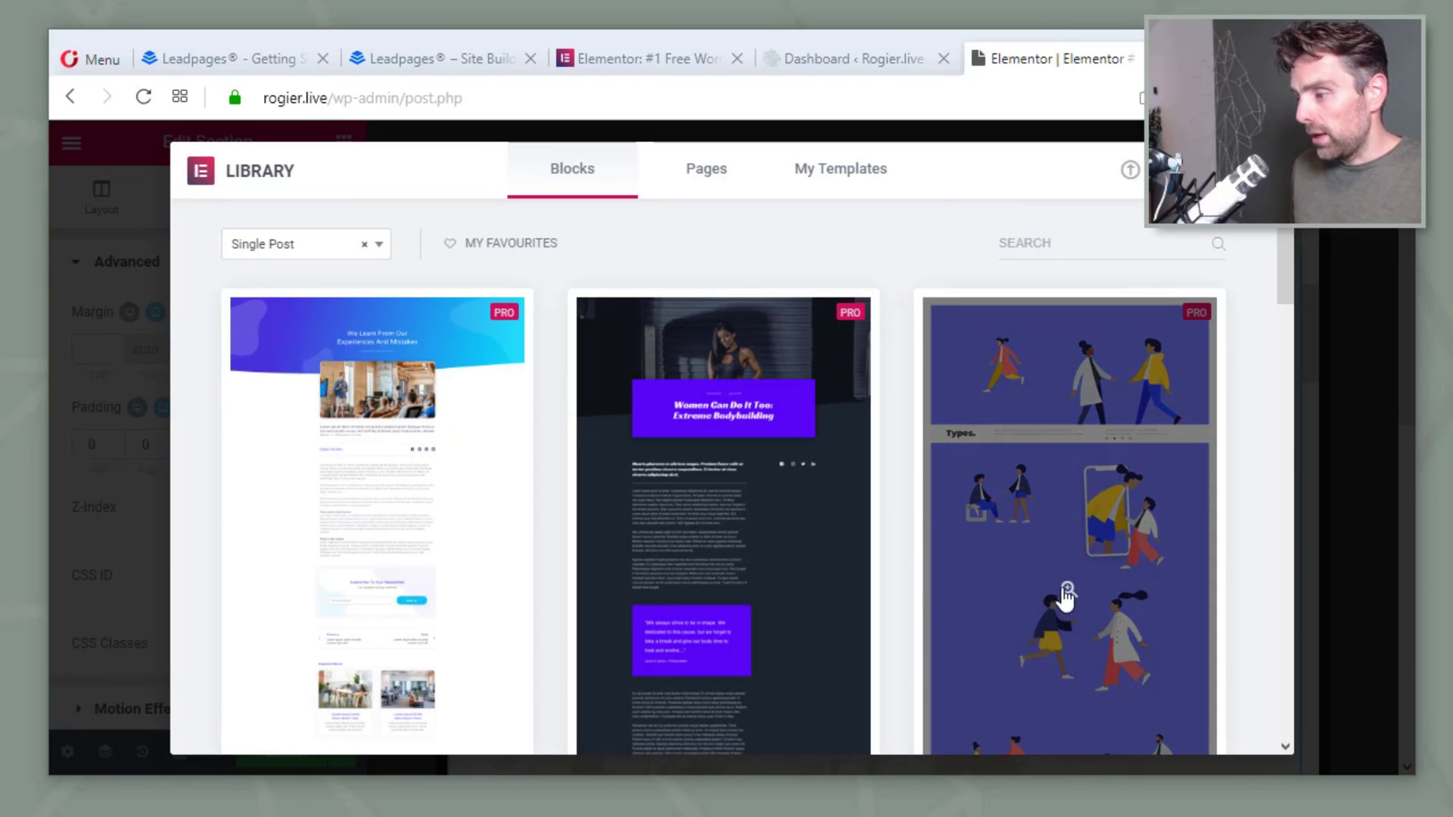
Browse the Single Post blocks, try to preview the illustrated "Types." block, and look over the online Template Library home page.
scroll(833, 454, "down", 3)
scroll(896, 425, "up", 3)
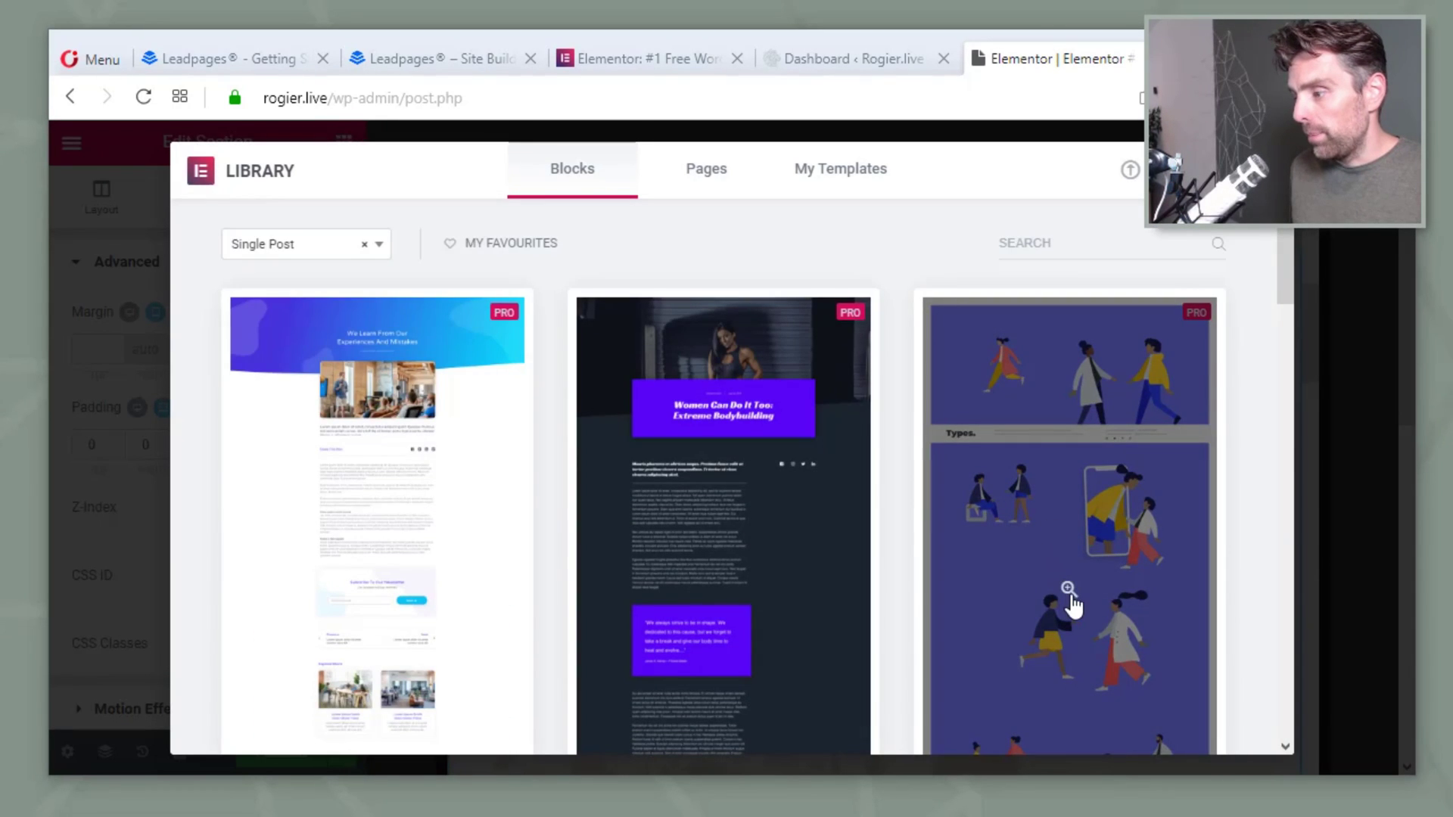
left_click(1071, 601)
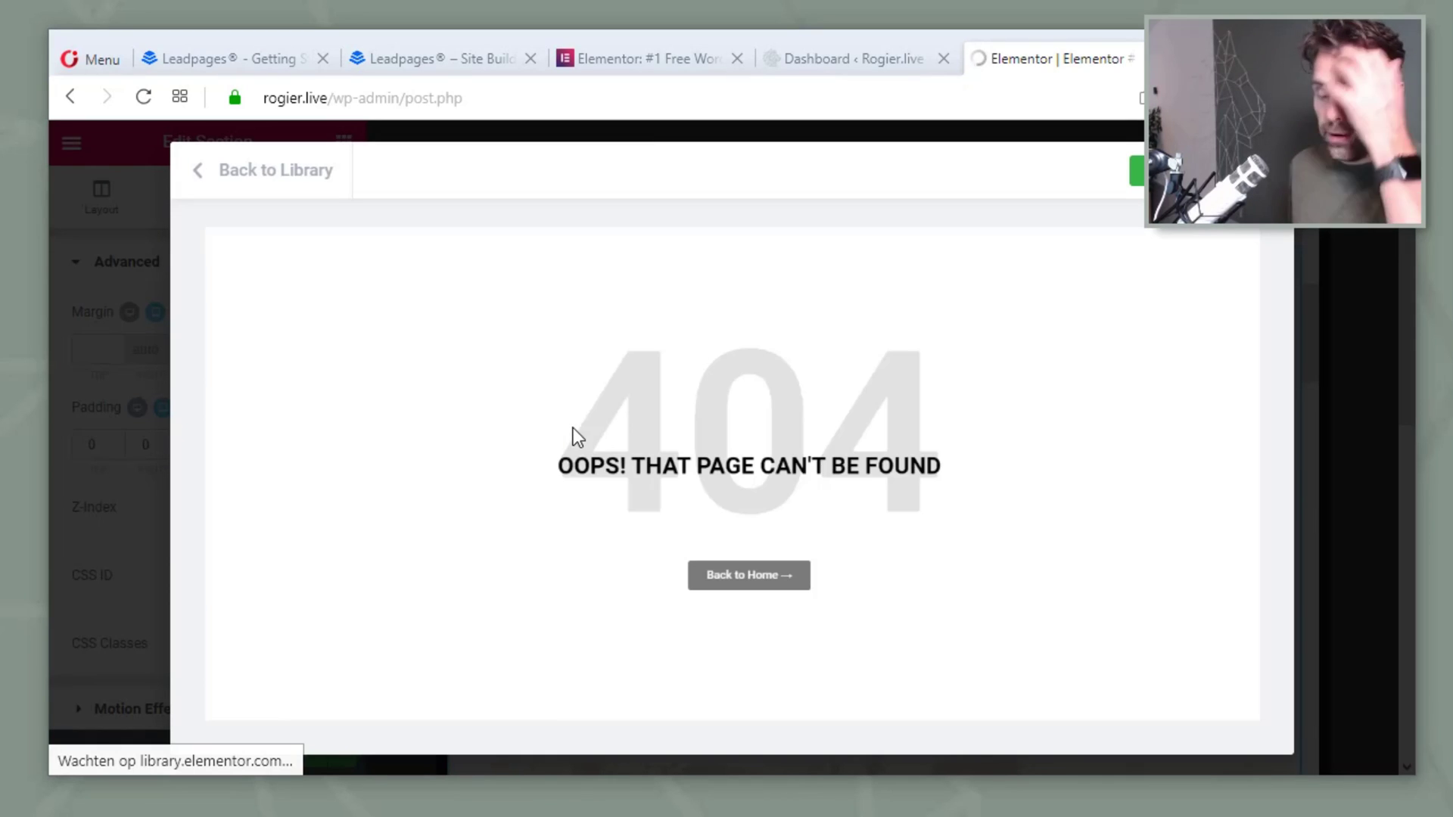
left_click(202, 179)
left_click(717, 659)
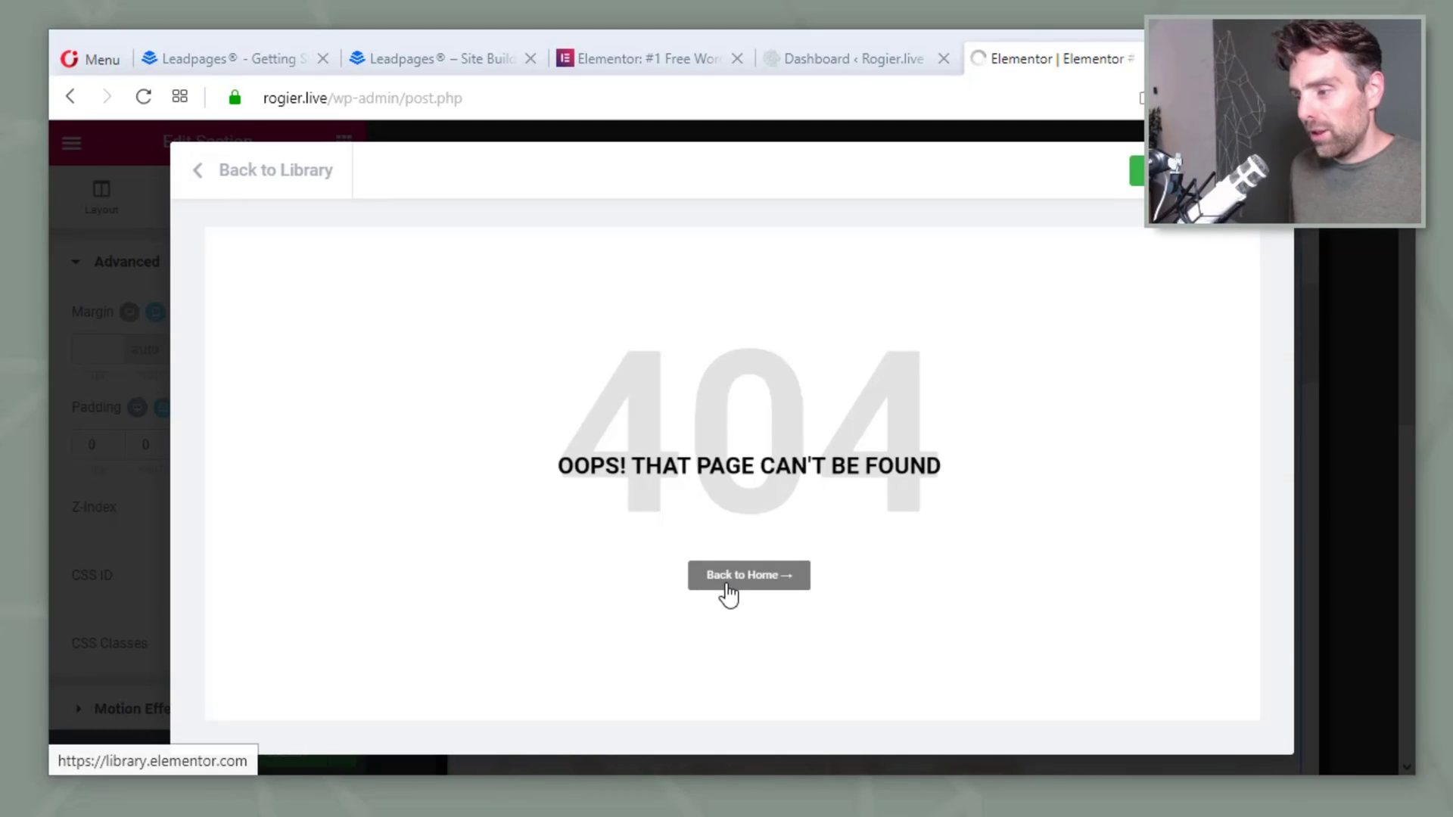
left_click(726, 585)
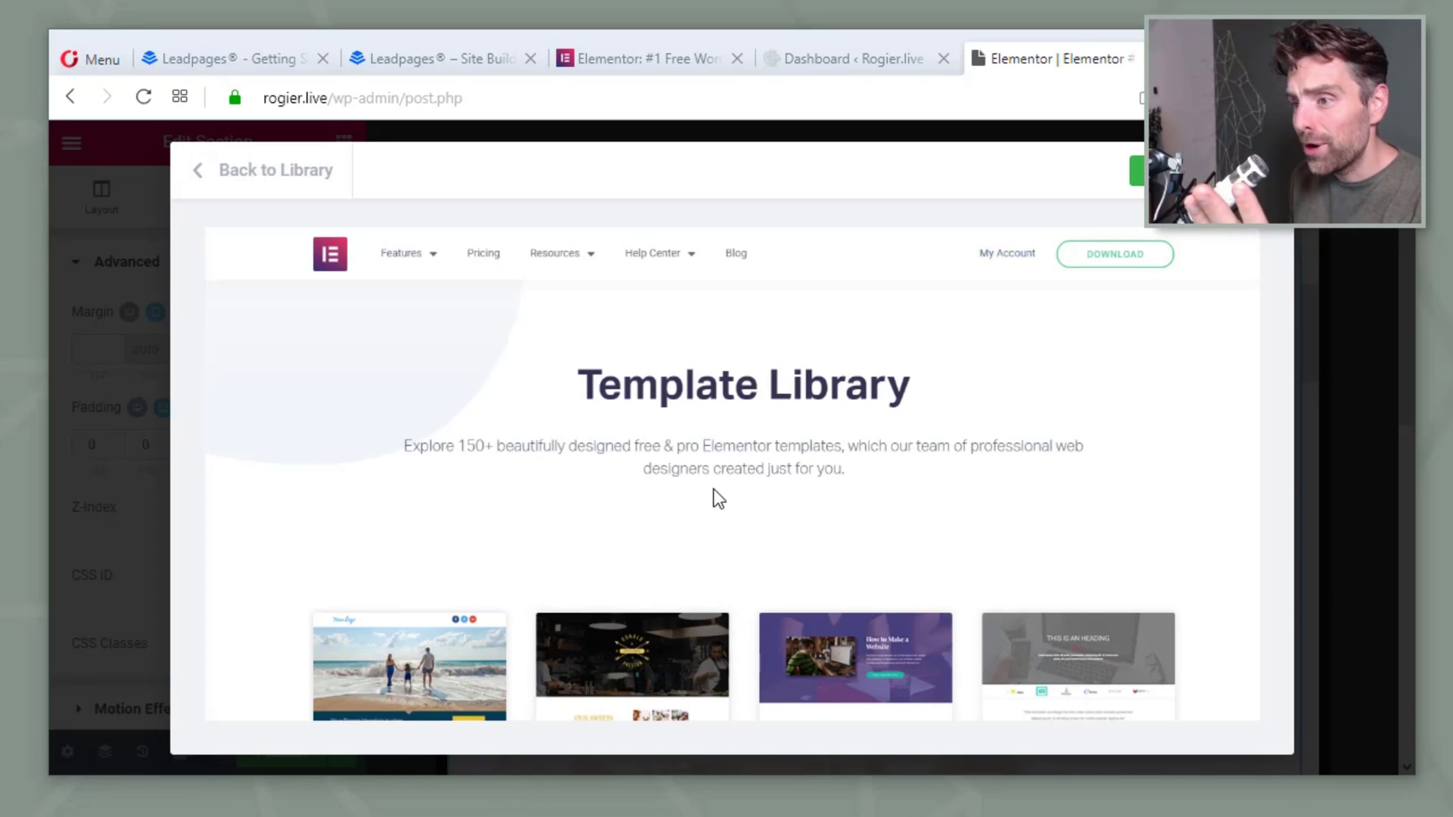
scroll(714, 492, "down", 3)
scroll(779, 481, "up", 3)
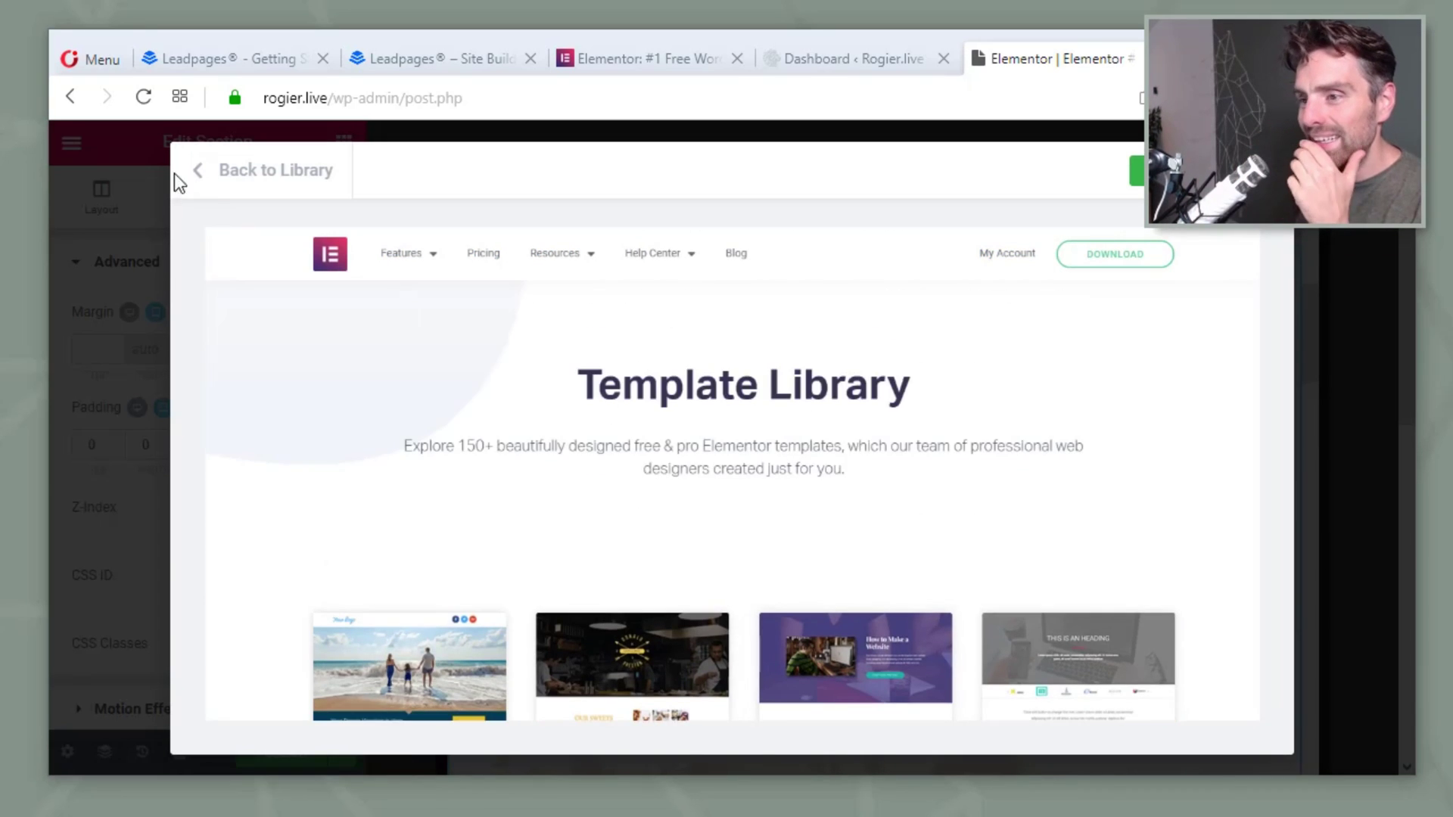
left_click(199, 173)
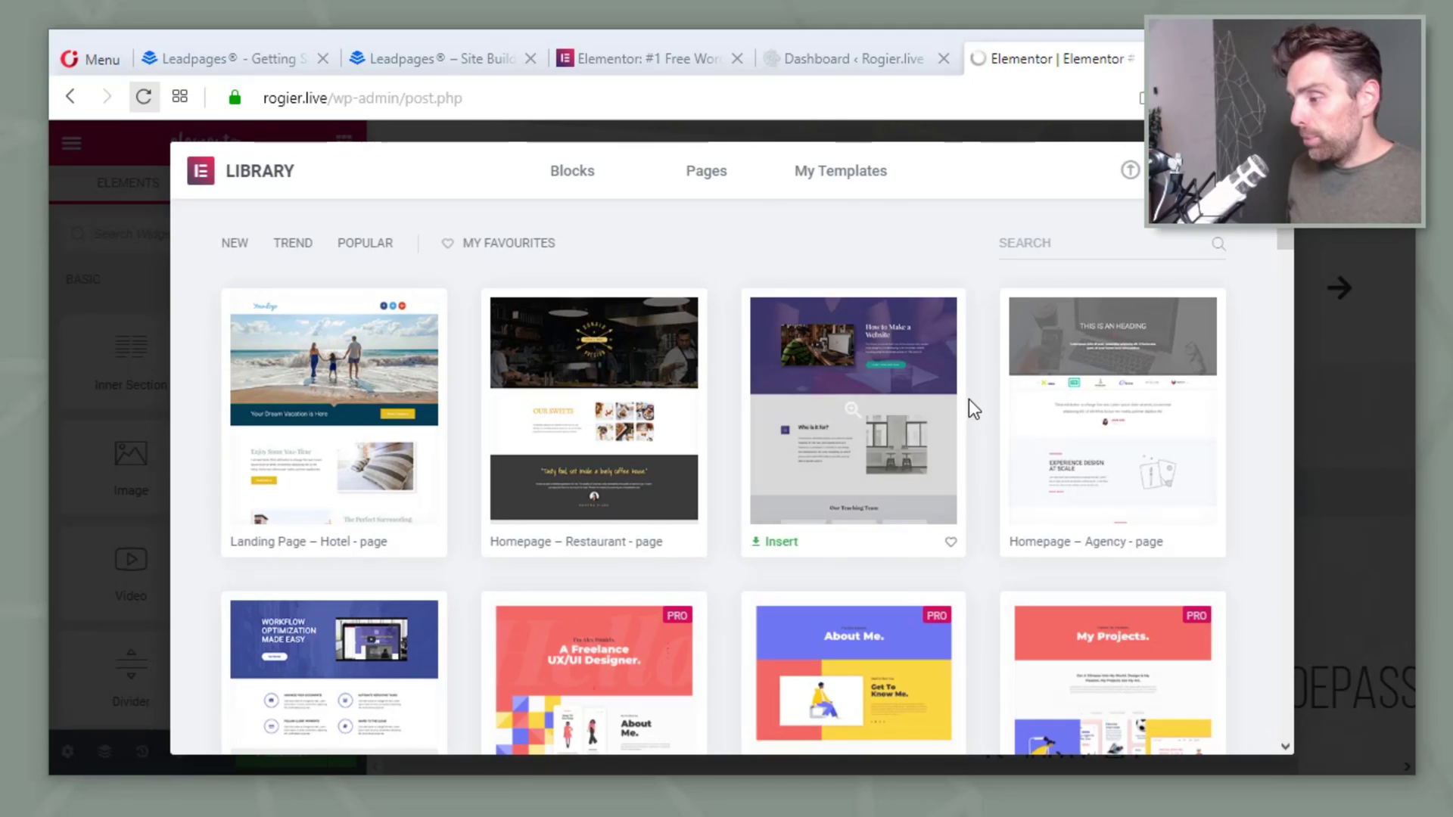
Preview the portfolio "My Projects" page template and insert it below the Lionpack header's call-to-action buttons.
scroll(967, 404, "down", 3)
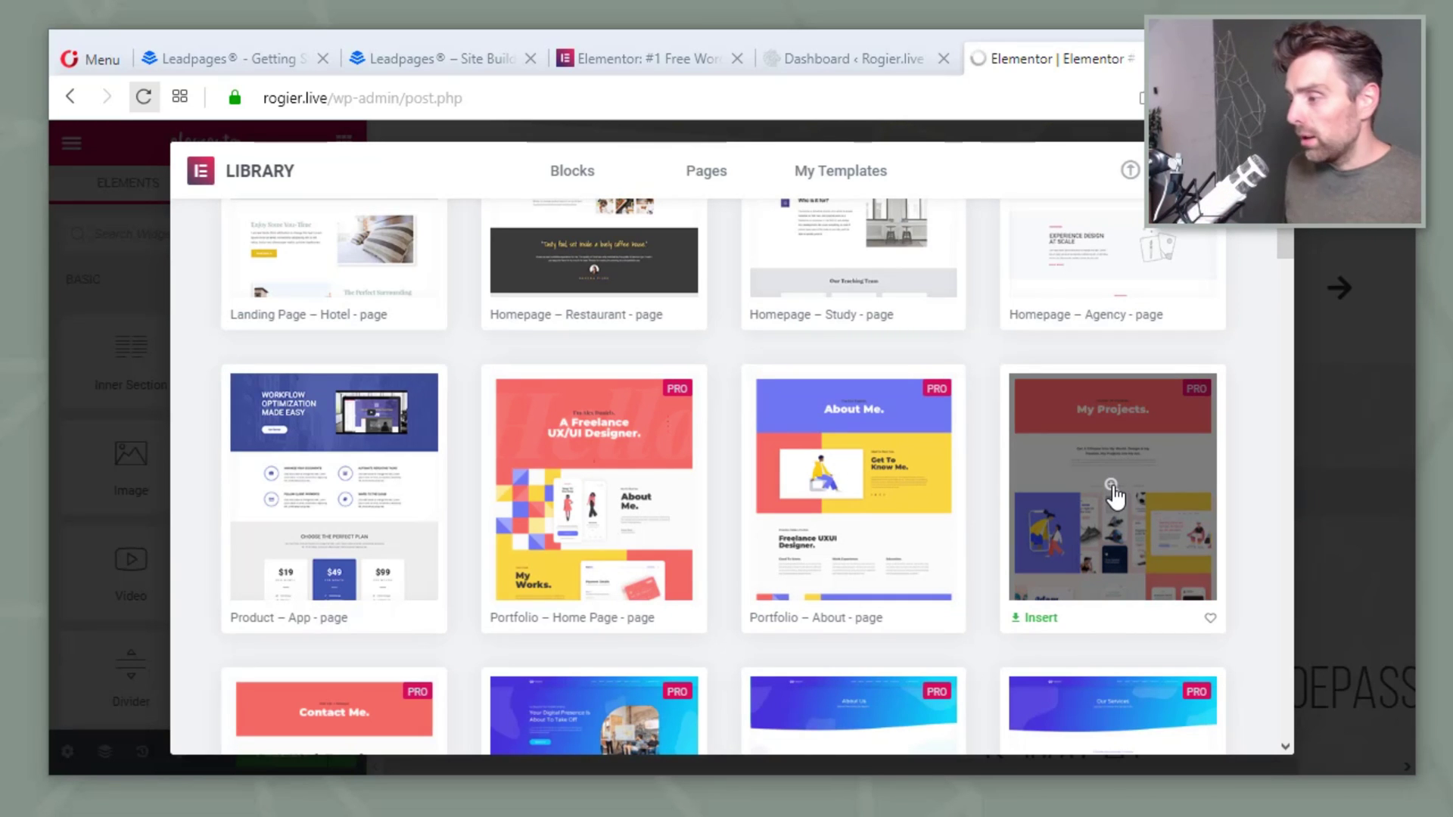
left_click(1113, 492)
scroll(803, 409, "down", 5)
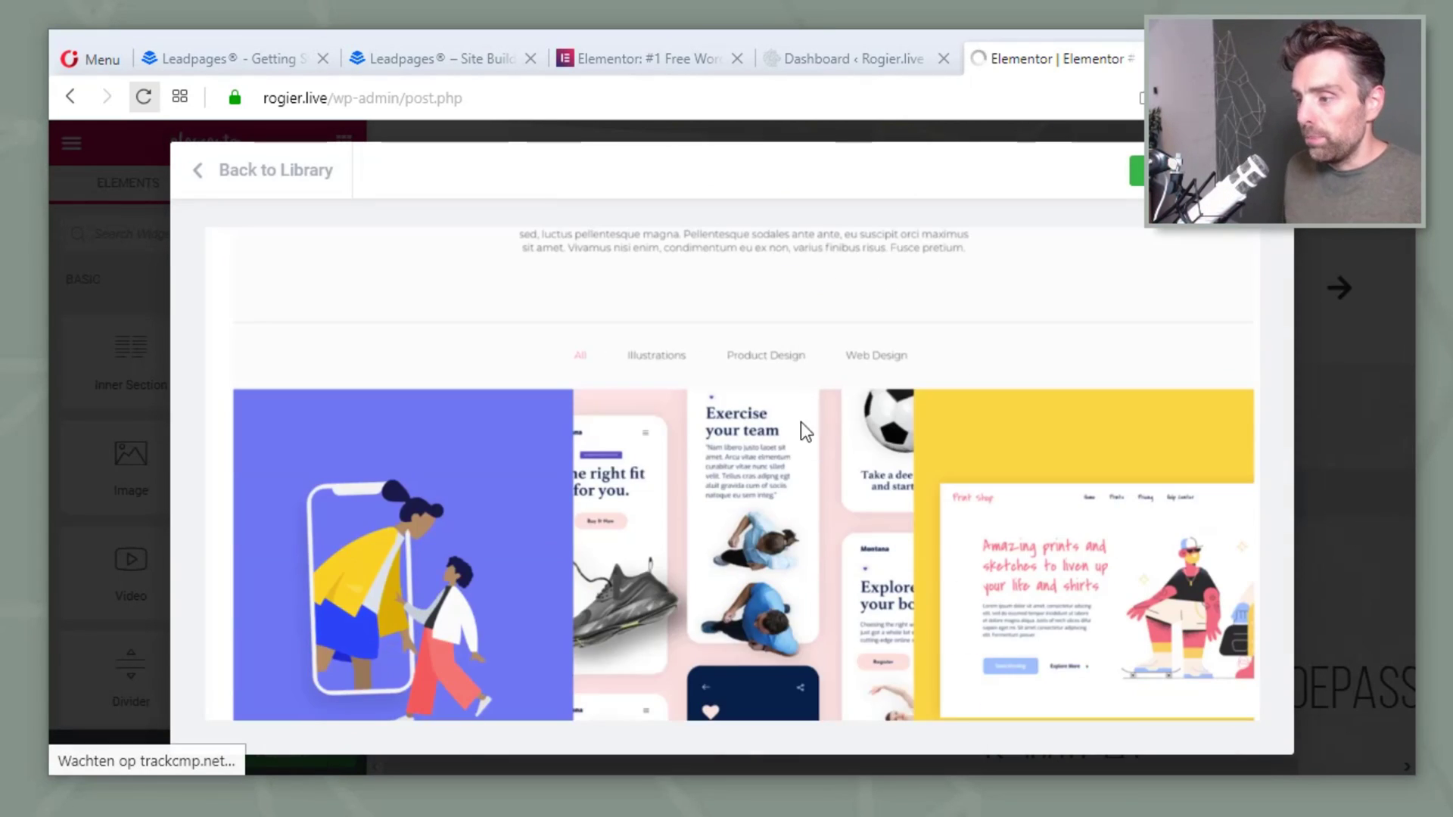
scroll(789, 438, "up", 5)
left_click(1158, 171)
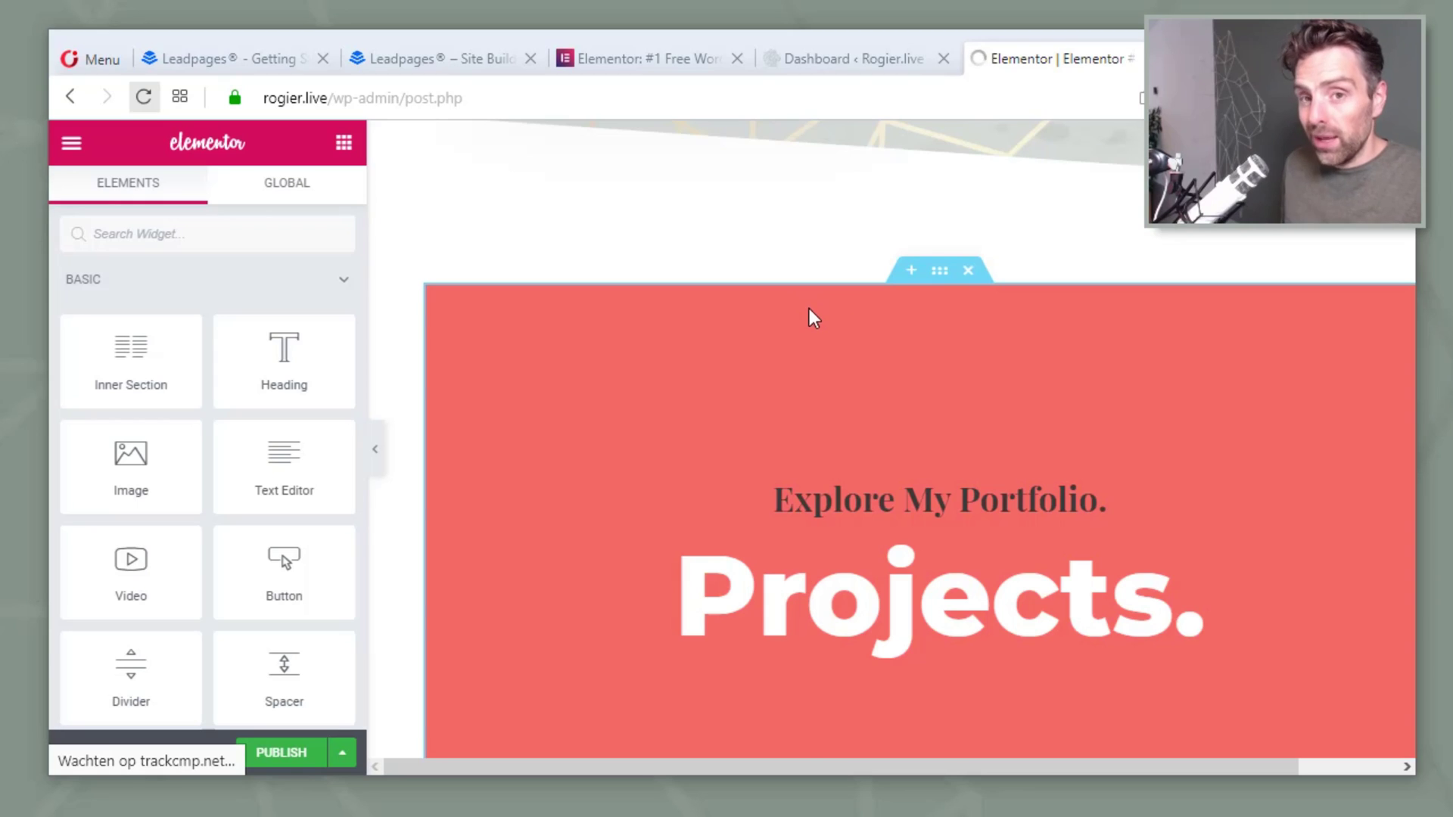
Examine the inserted projects template from its heading to its portfolio grid, along with the Lionpack header above it.
scroll(811, 347, "down", 10)
scroll(812, 348, "down", 3)
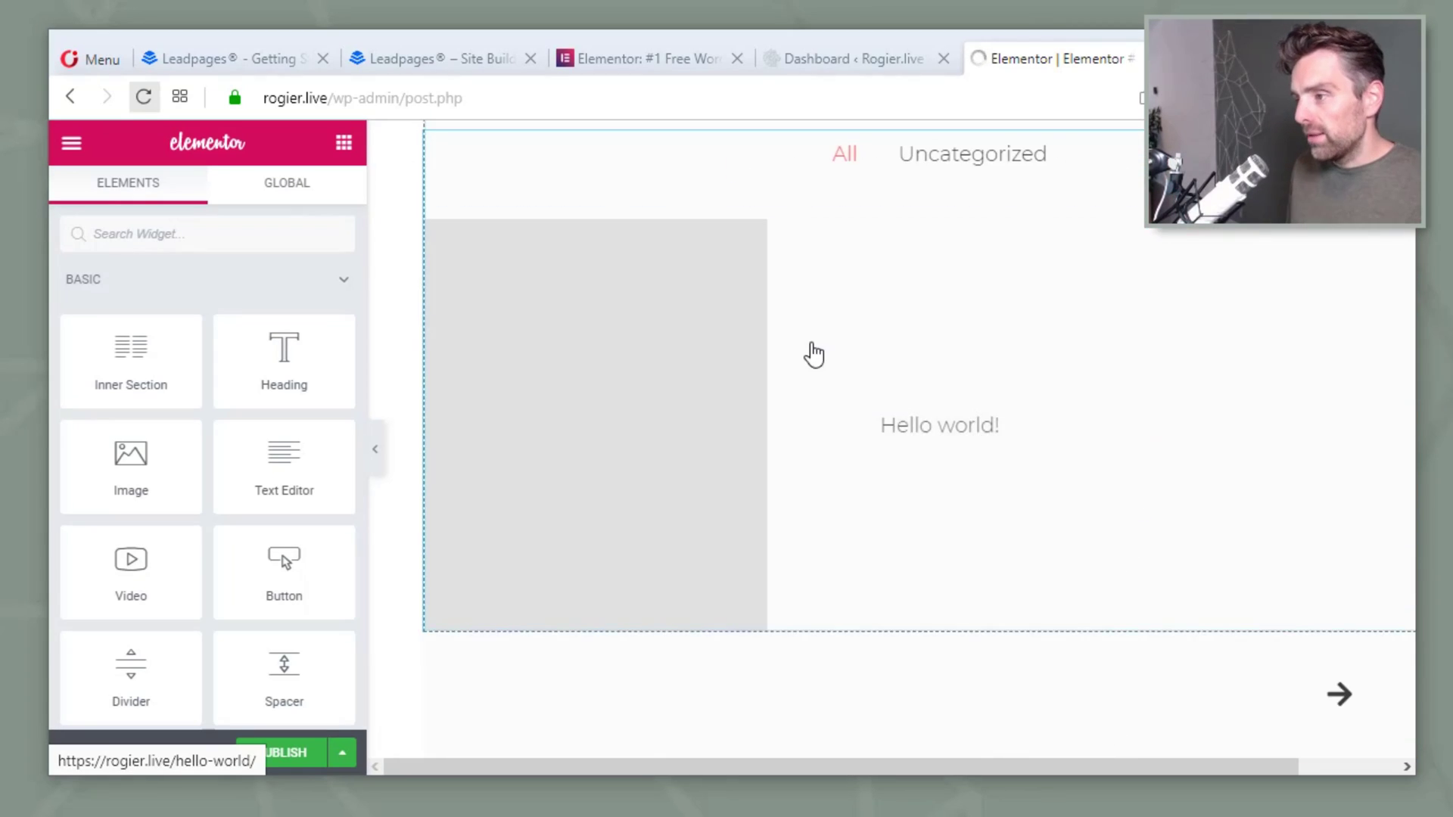
scroll(810, 350, "up", 3)
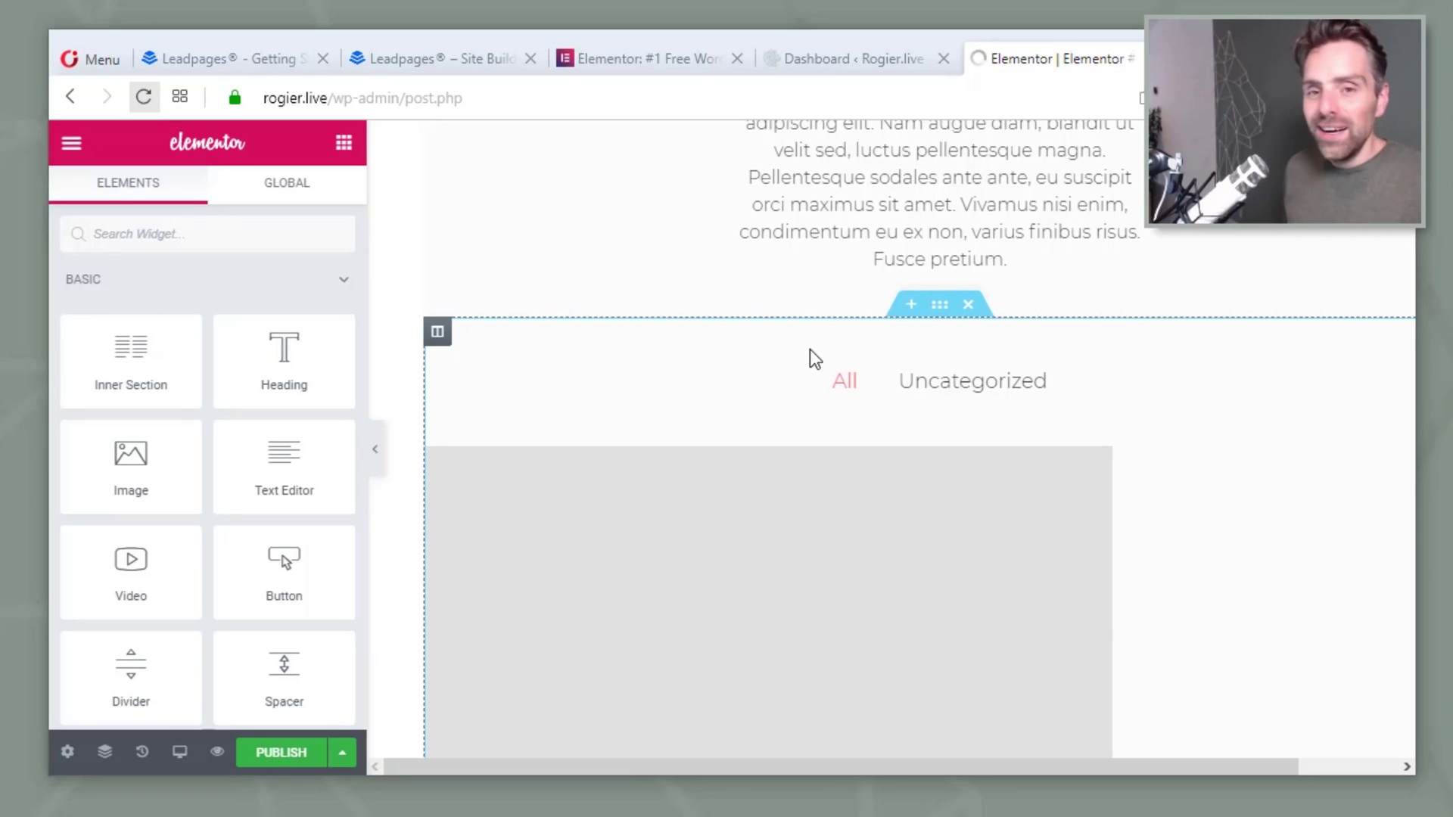
scroll(811, 342, "up", 6)
scroll(817, 342, "up", 7)
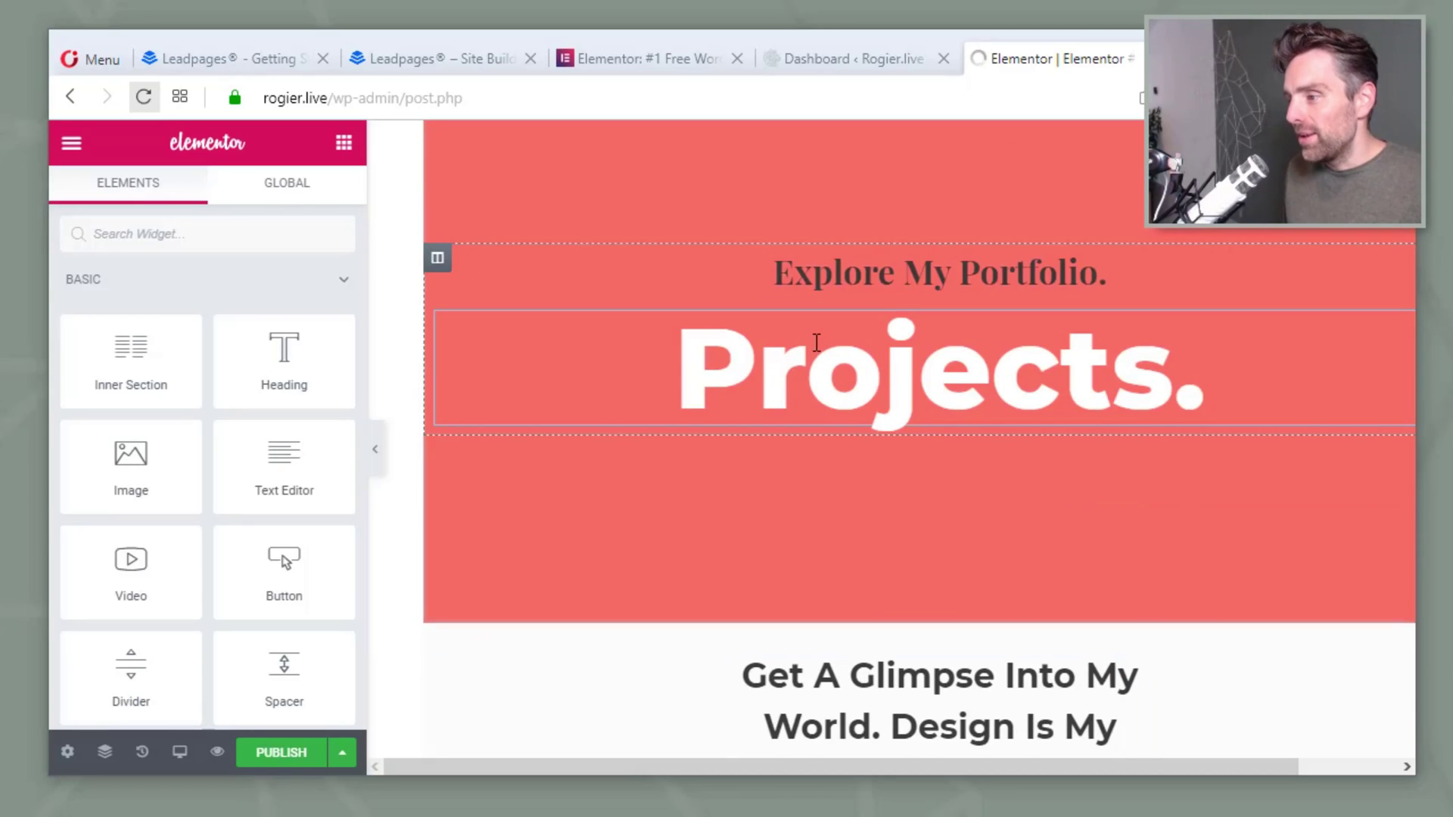
scroll(817, 342, "down", 10)
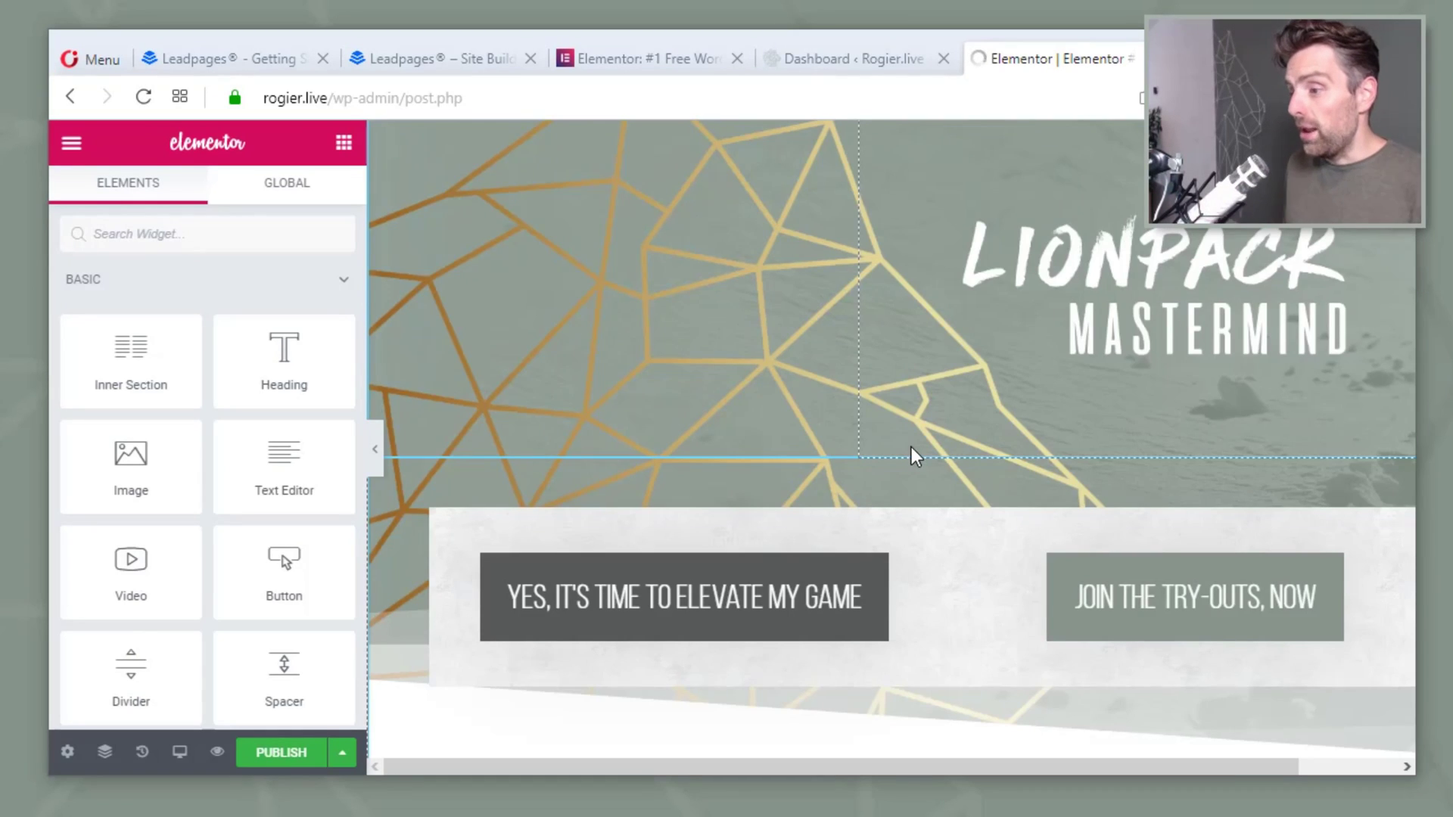
scroll(912, 454, "down", 8)
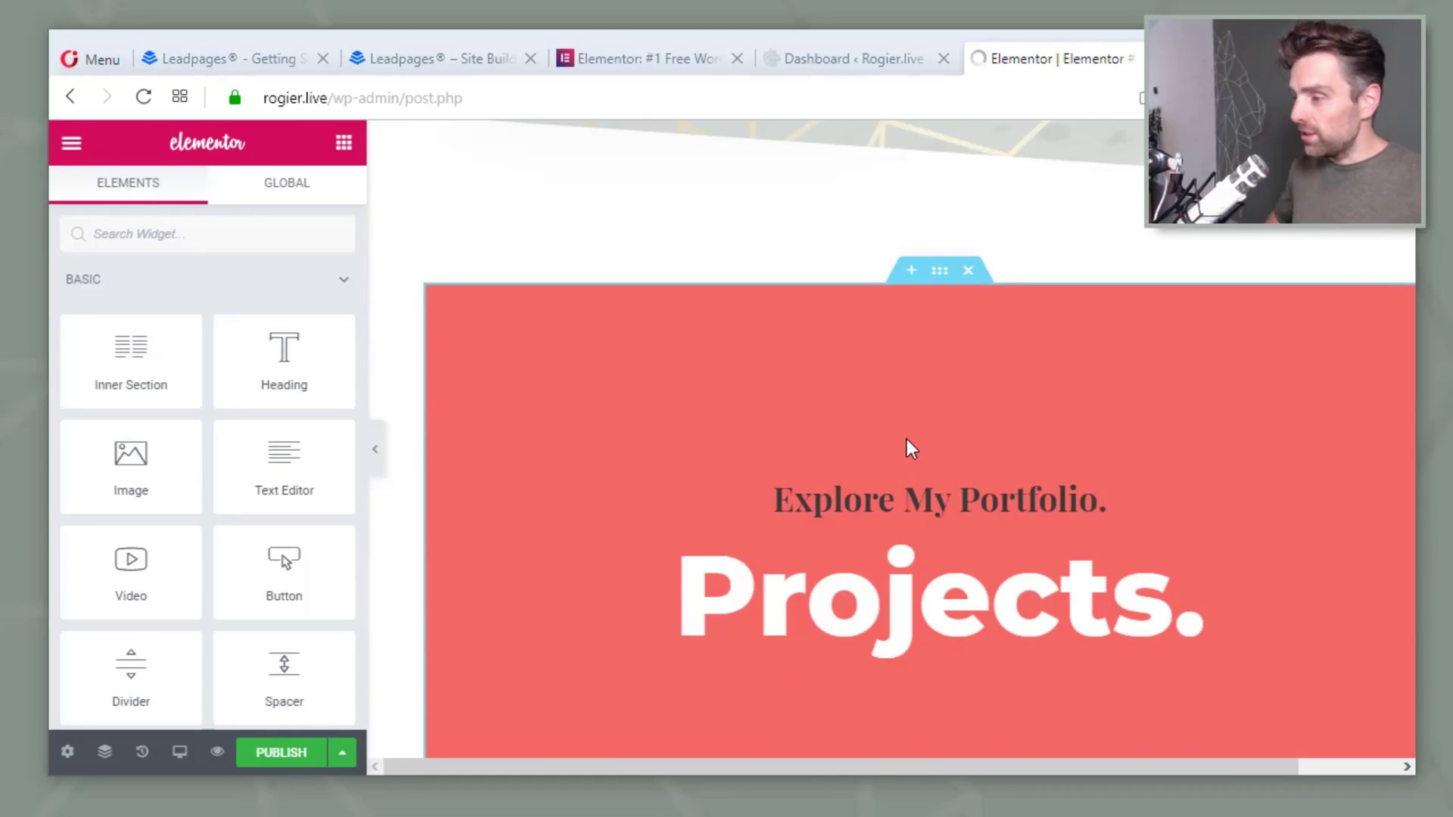